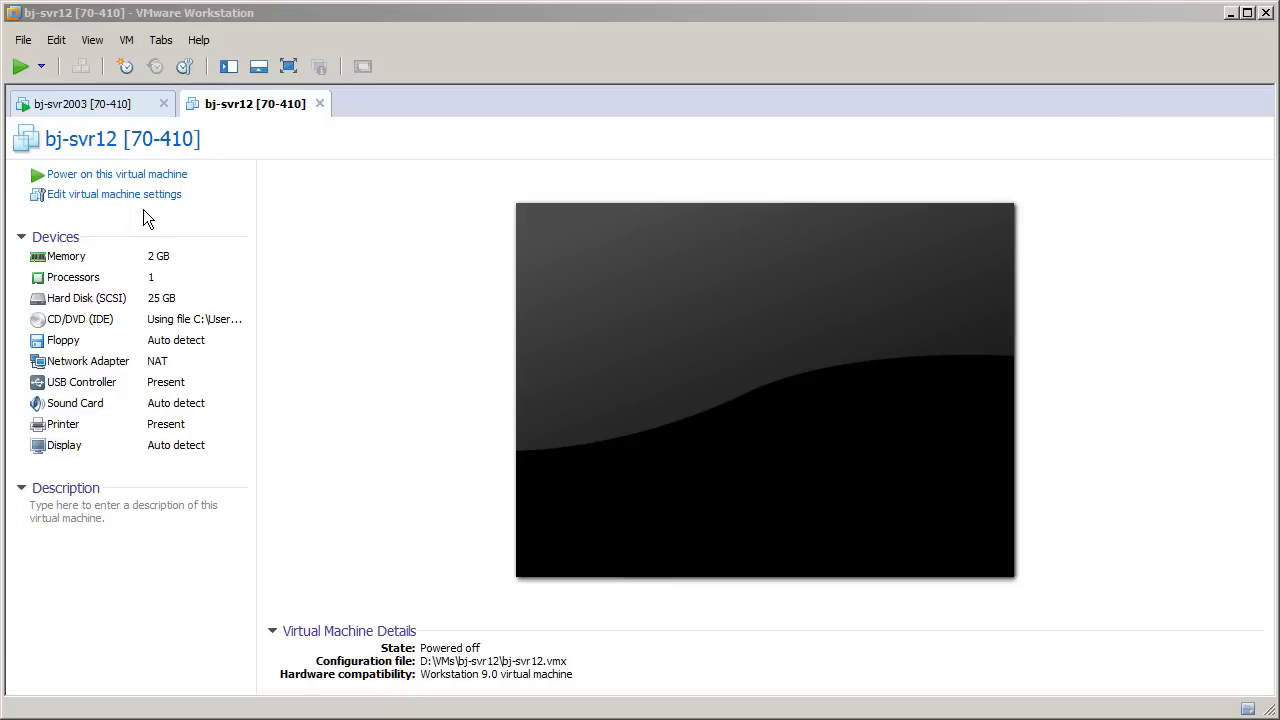
Step: Confirm bj-svr12's CD/DVD (IDE) drive uses the ISO image, then power the VM on
left_click(154, 199)
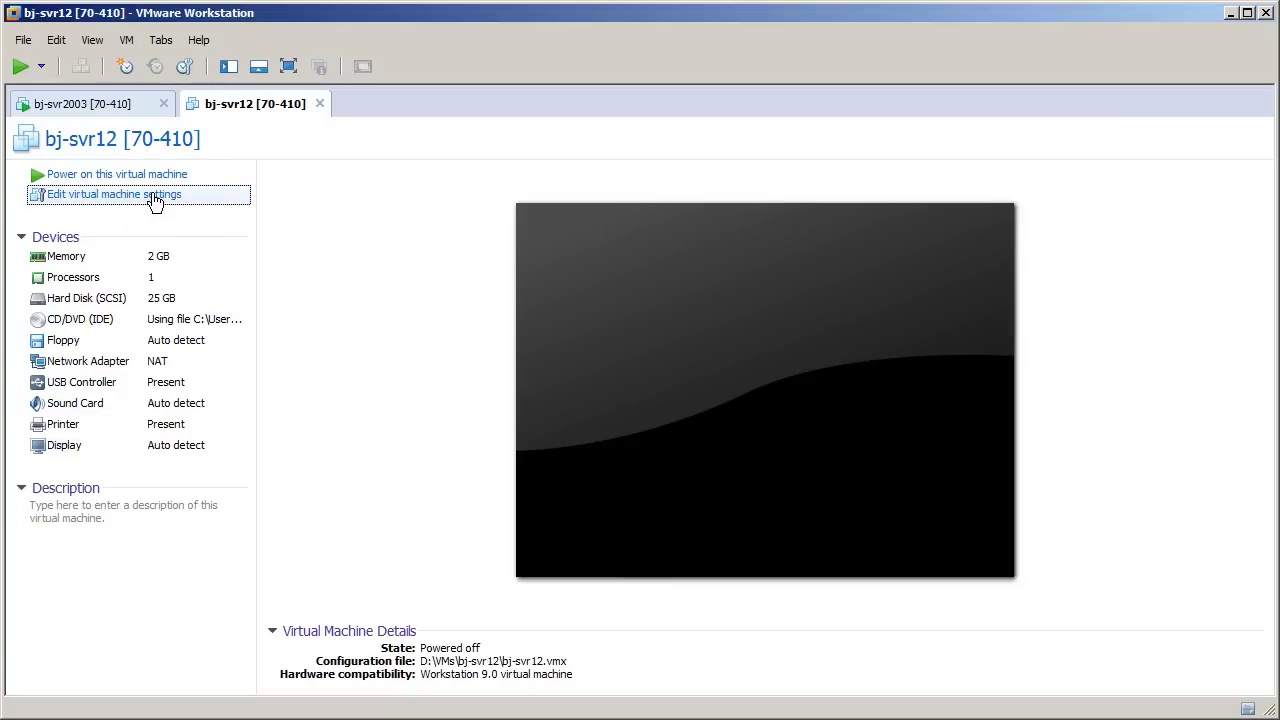
left_click(362, 211)
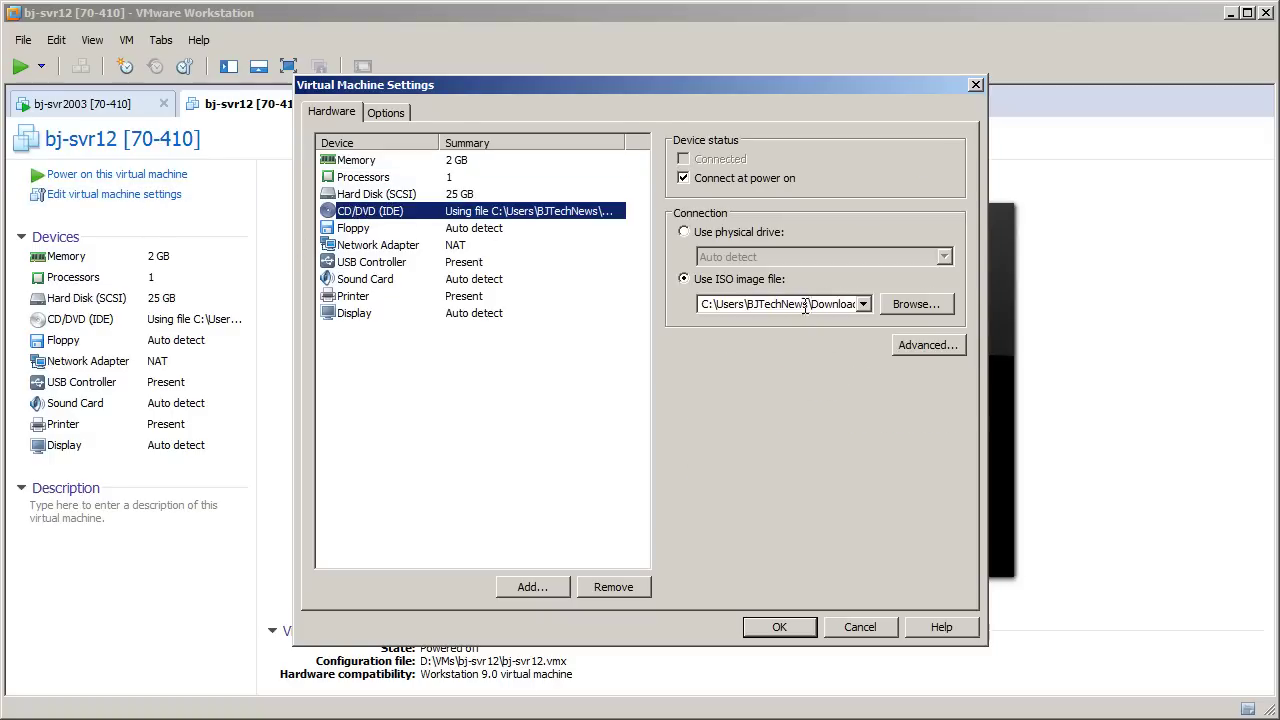
left_click(772, 625)
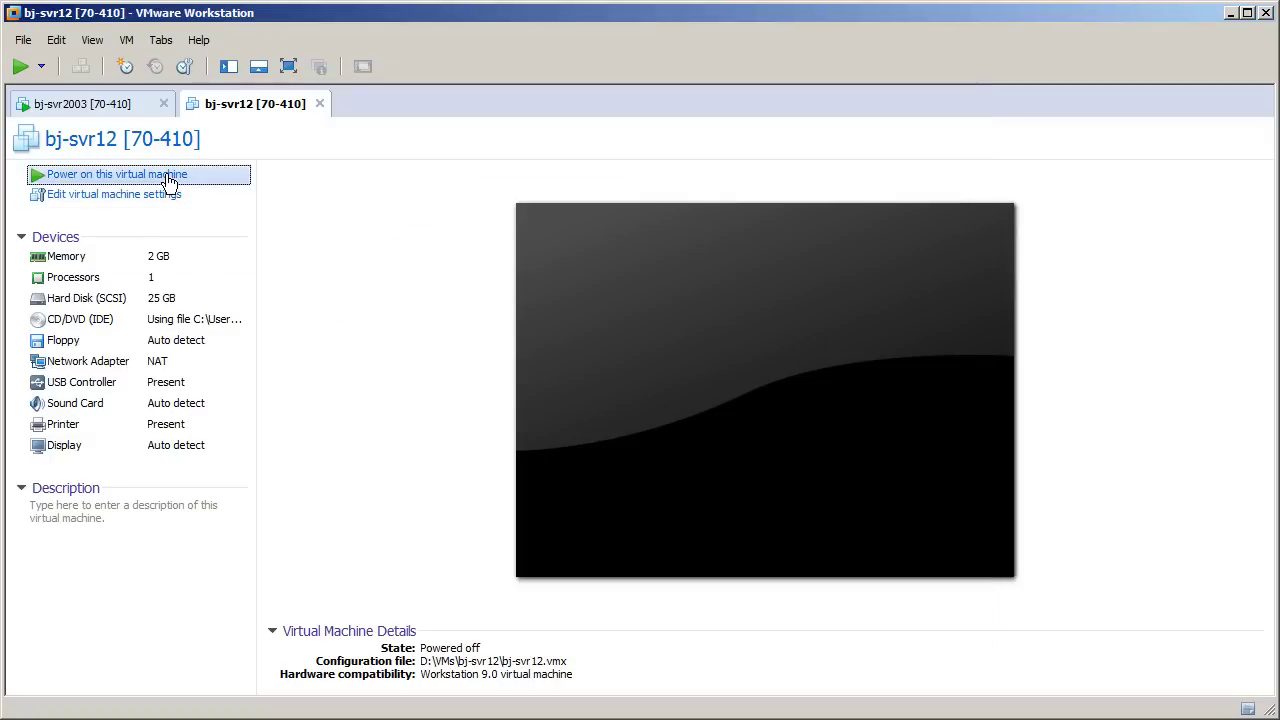
left_click(166, 176)
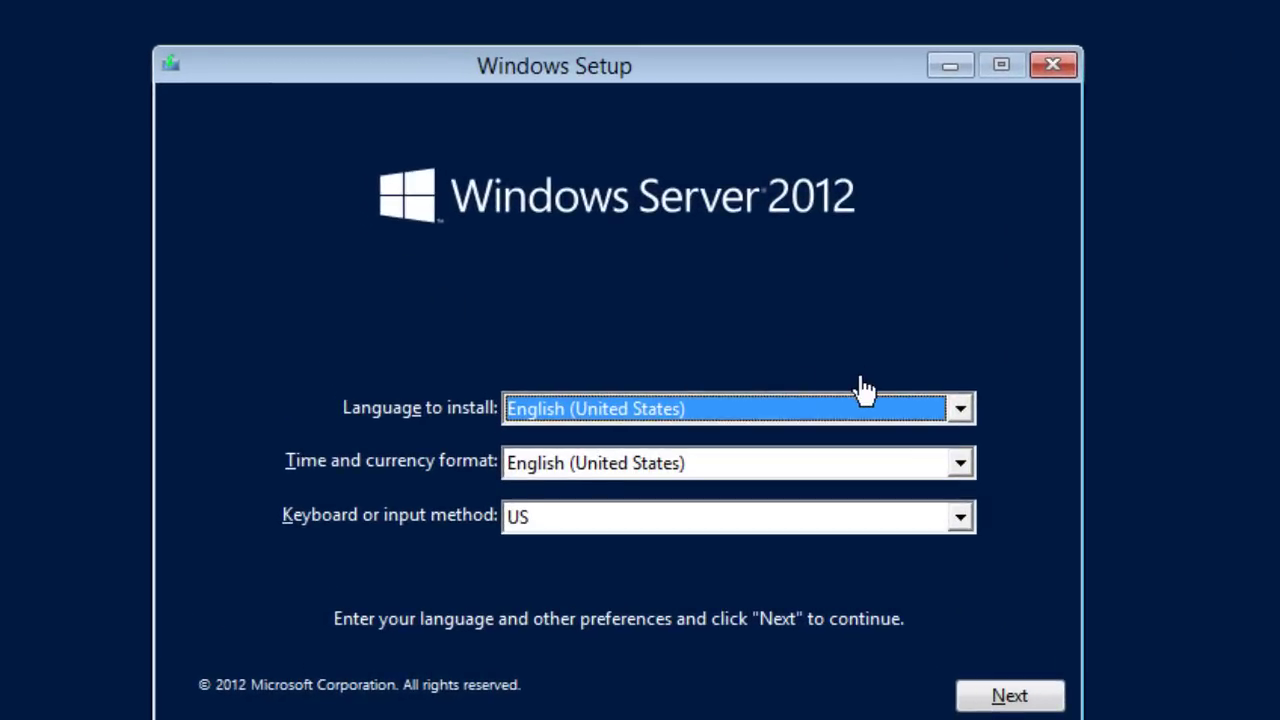
Step: Keep English (United States) as install language and time/currency format, then continue
left_click(960, 410)
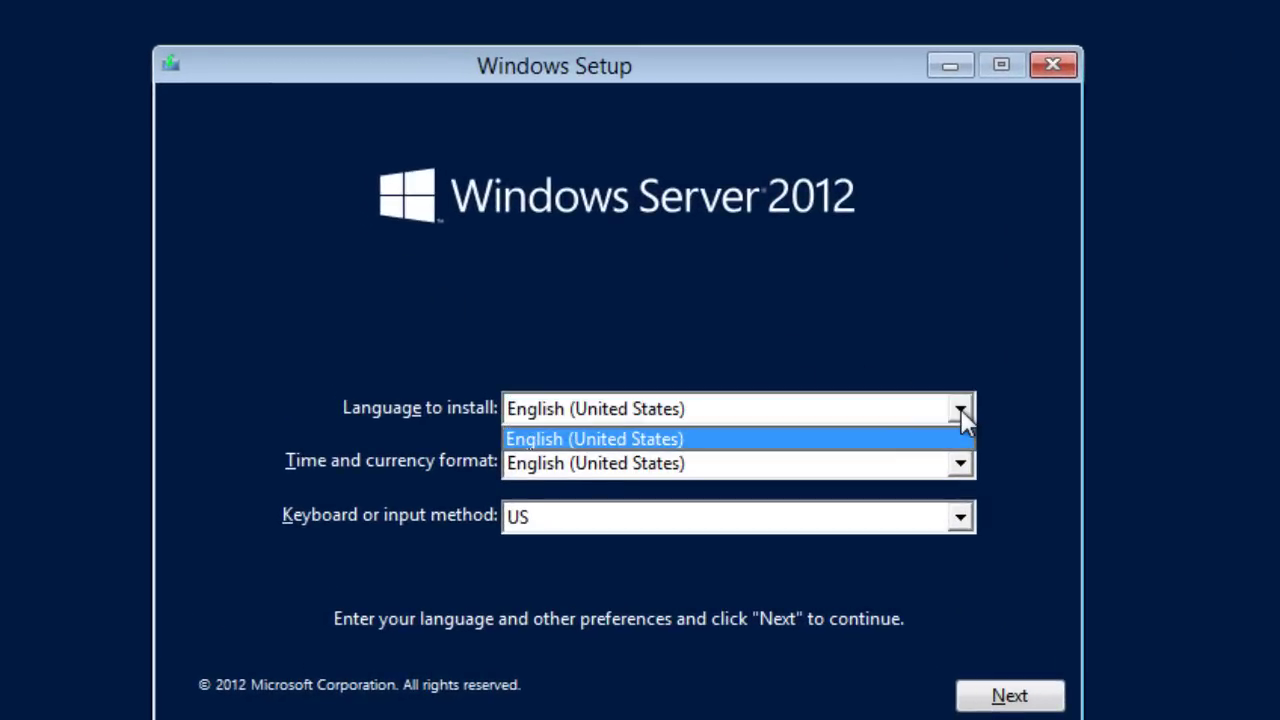
left_click(961, 412)
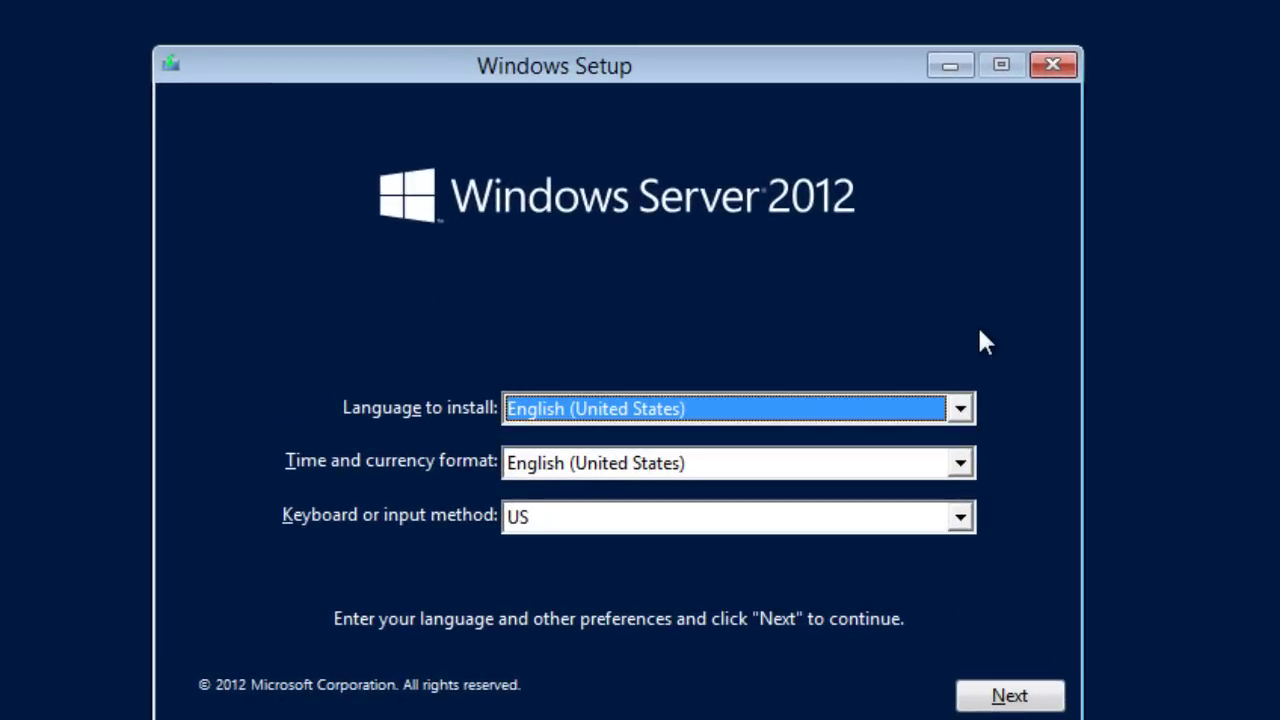
left_click(966, 463)
left_click(966, 465)
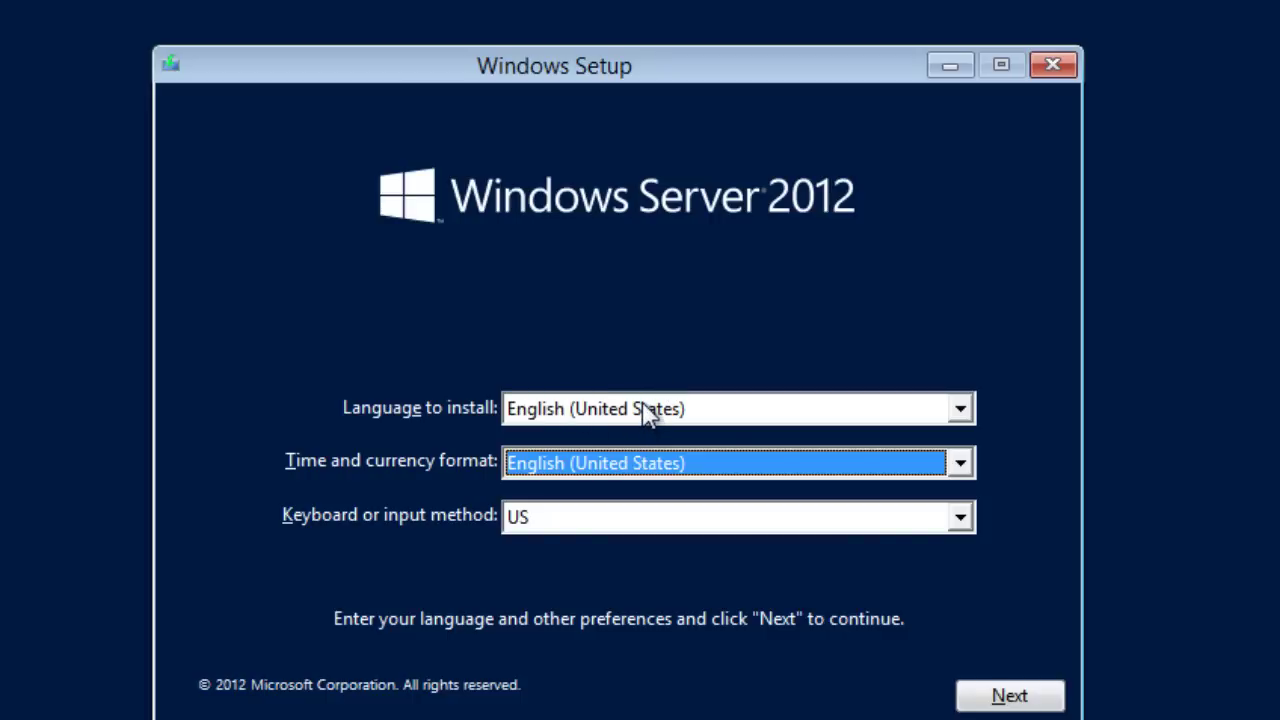
left_click(992, 696)
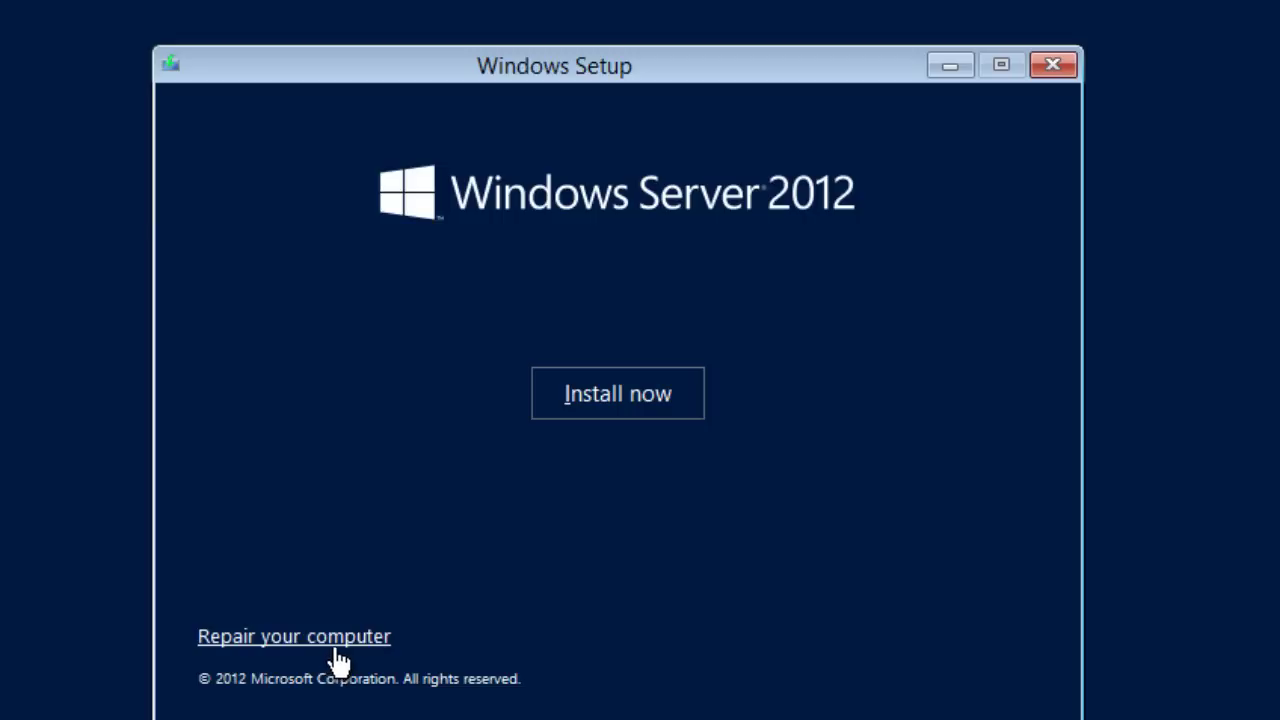
Step: Start the installation with Install now to reach the operating system editions list
left_click(650, 400)
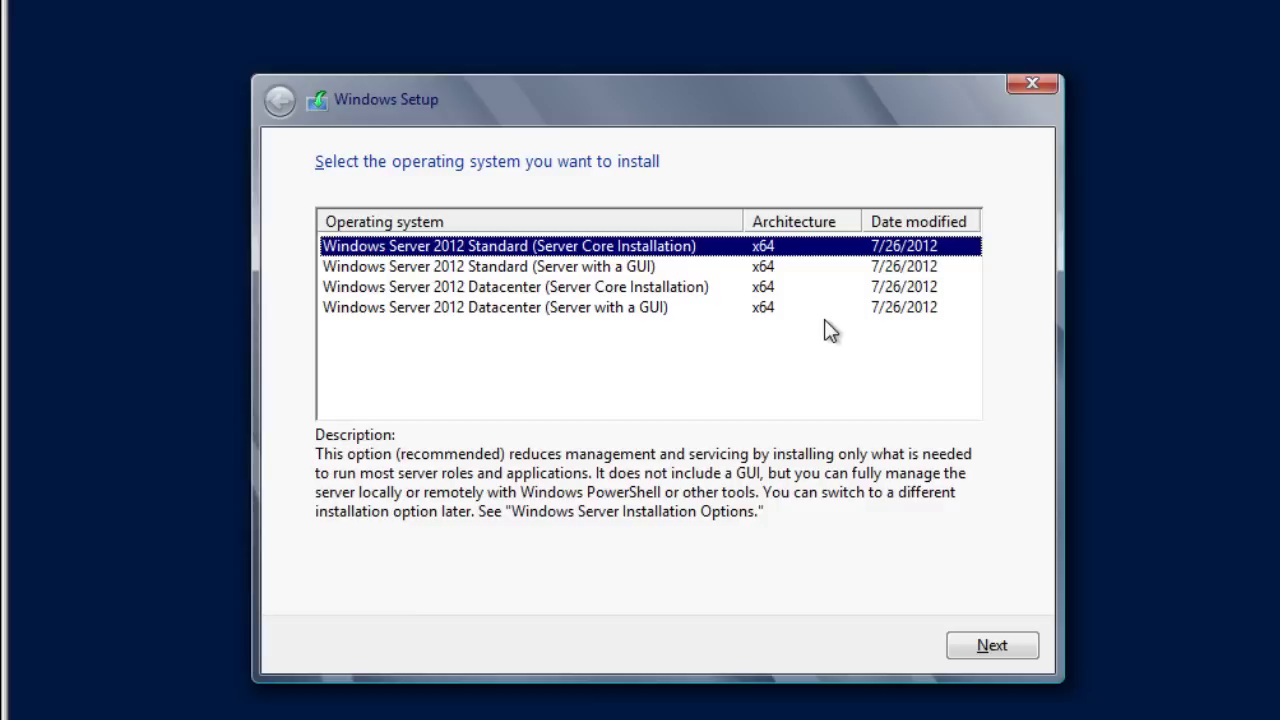
Step: Pick Windows Server 2012 Datacenter (Server with a GUI) and accept the license terms
left_click(530, 308)
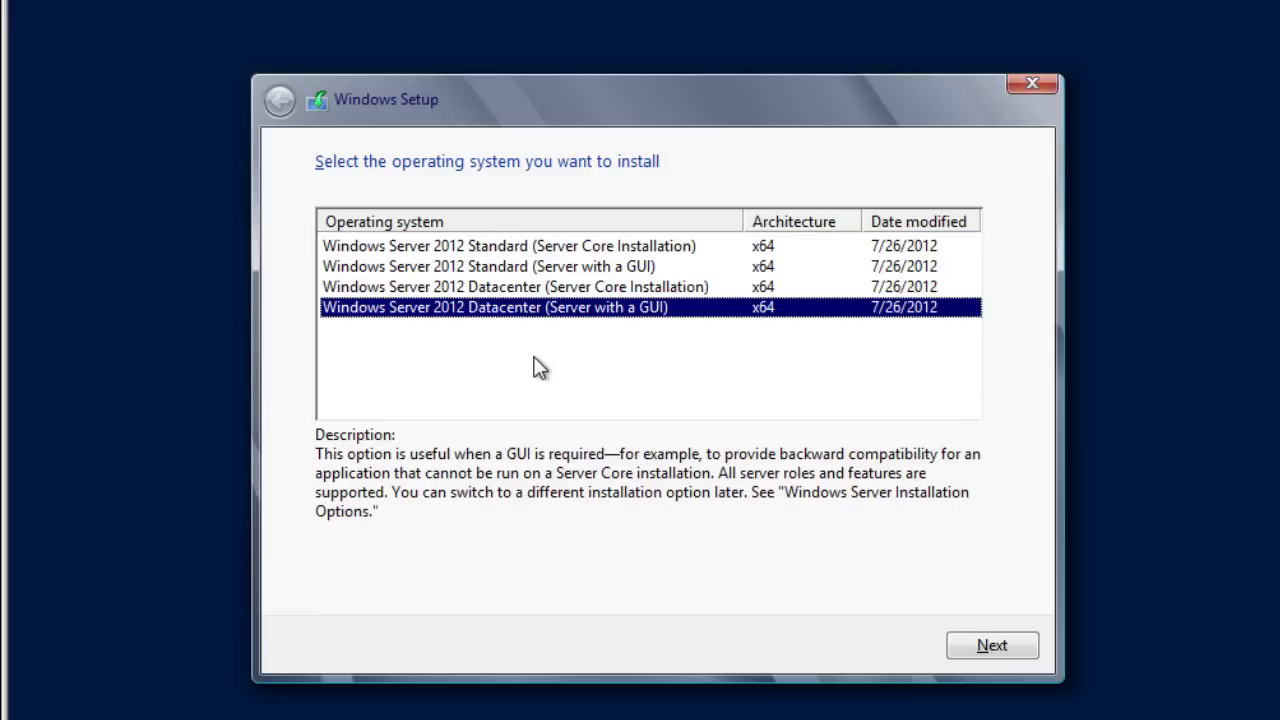
left_click(986, 645)
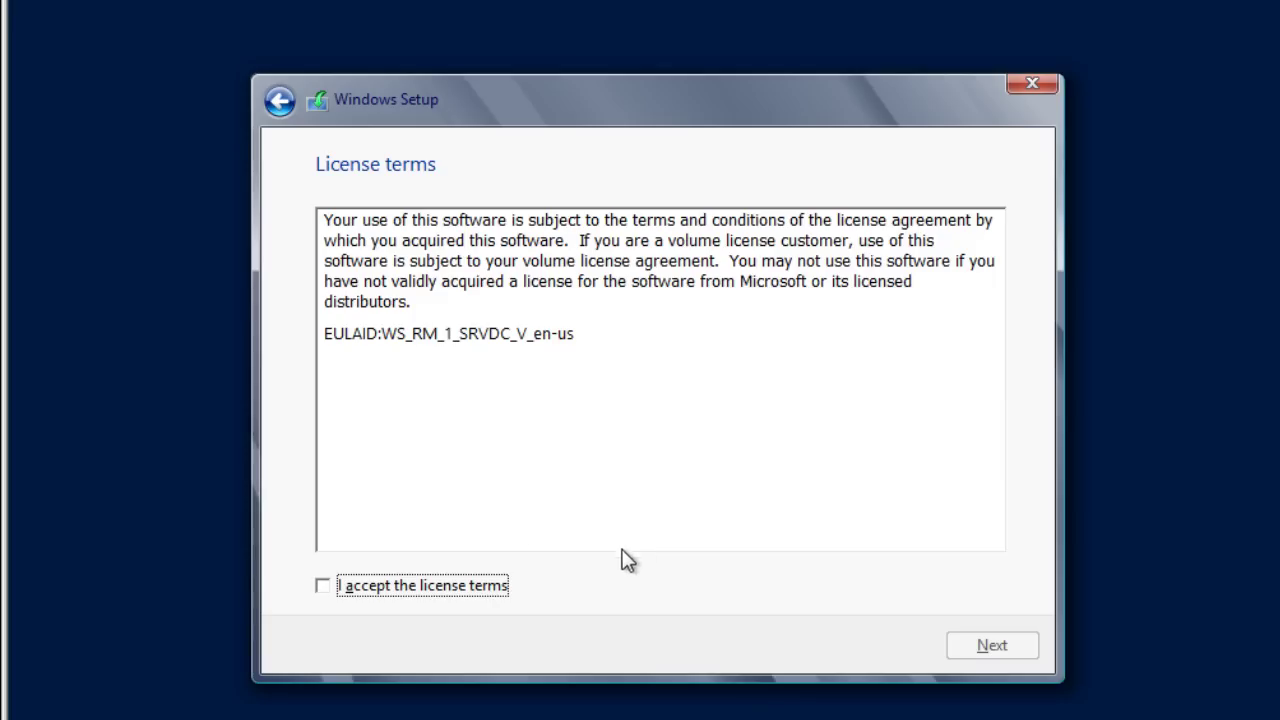
left_click_drag(488, 288, 320, 216)
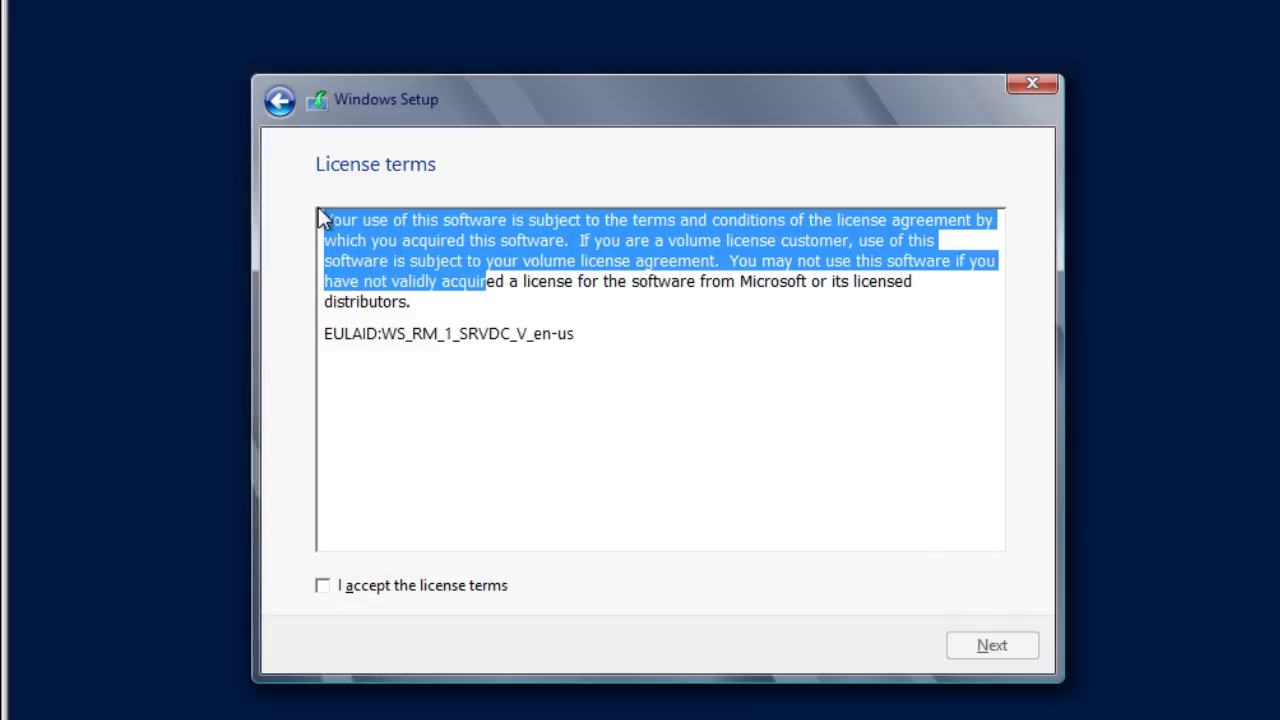
left_click(348, 588)
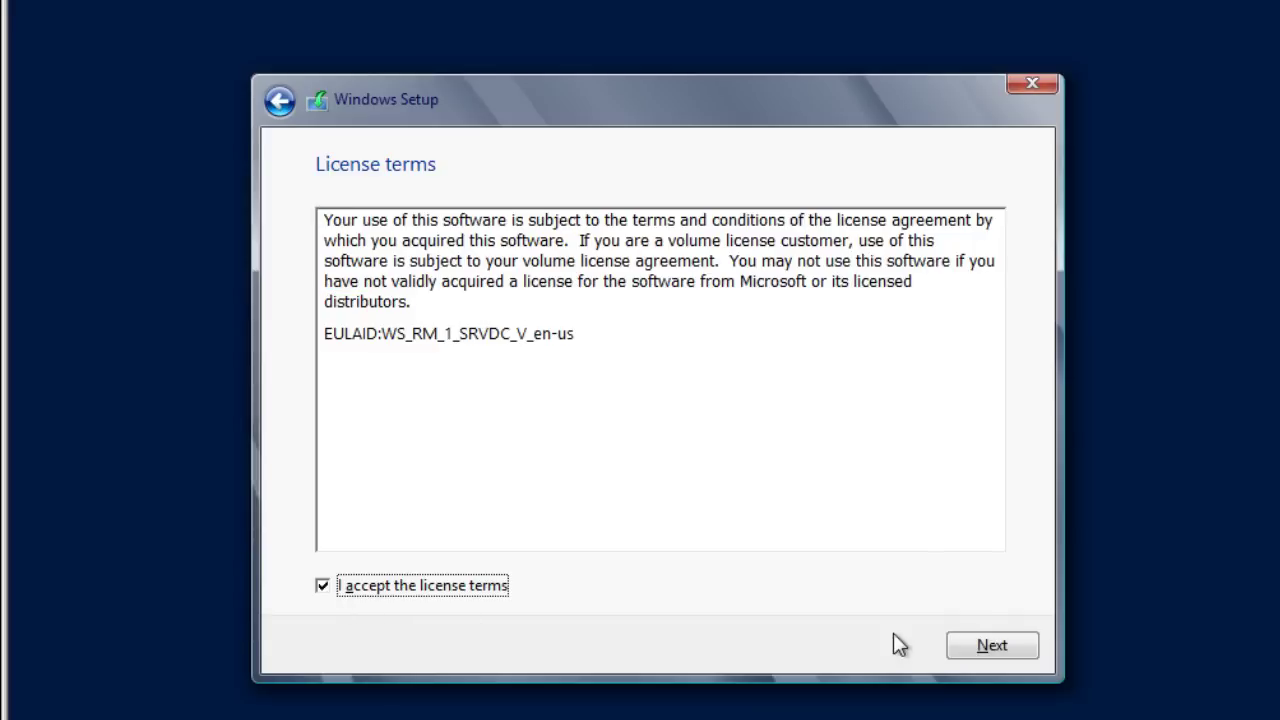
left_click(984, 645)
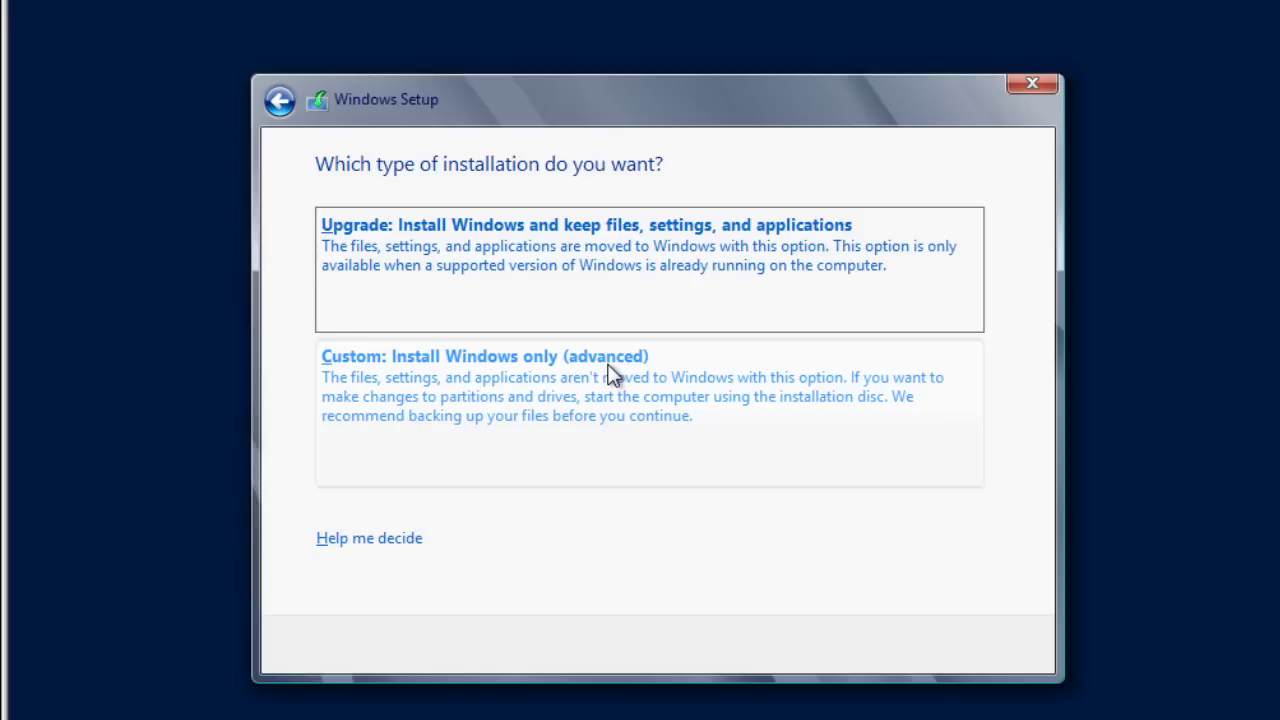
Step: Choose Custom install and install onto Drive 0's 25.0 GB unallocated space
left_click(507, 396)
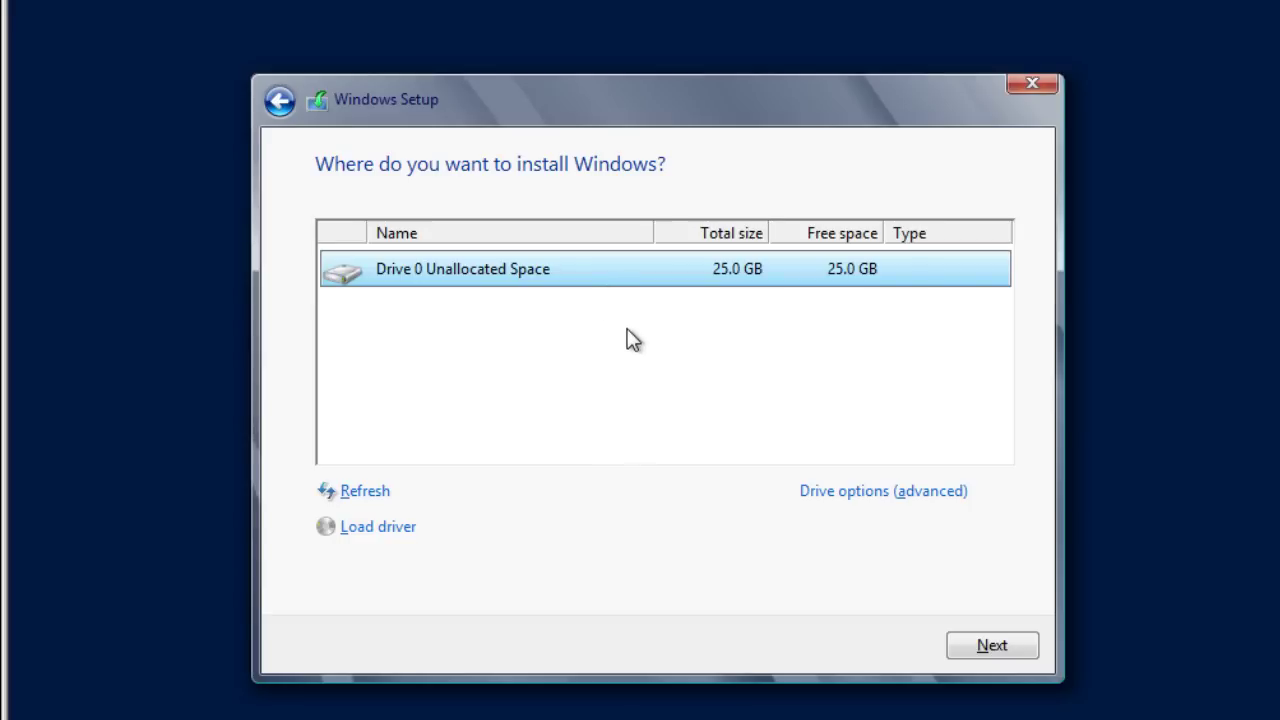
left_click(969, 640)
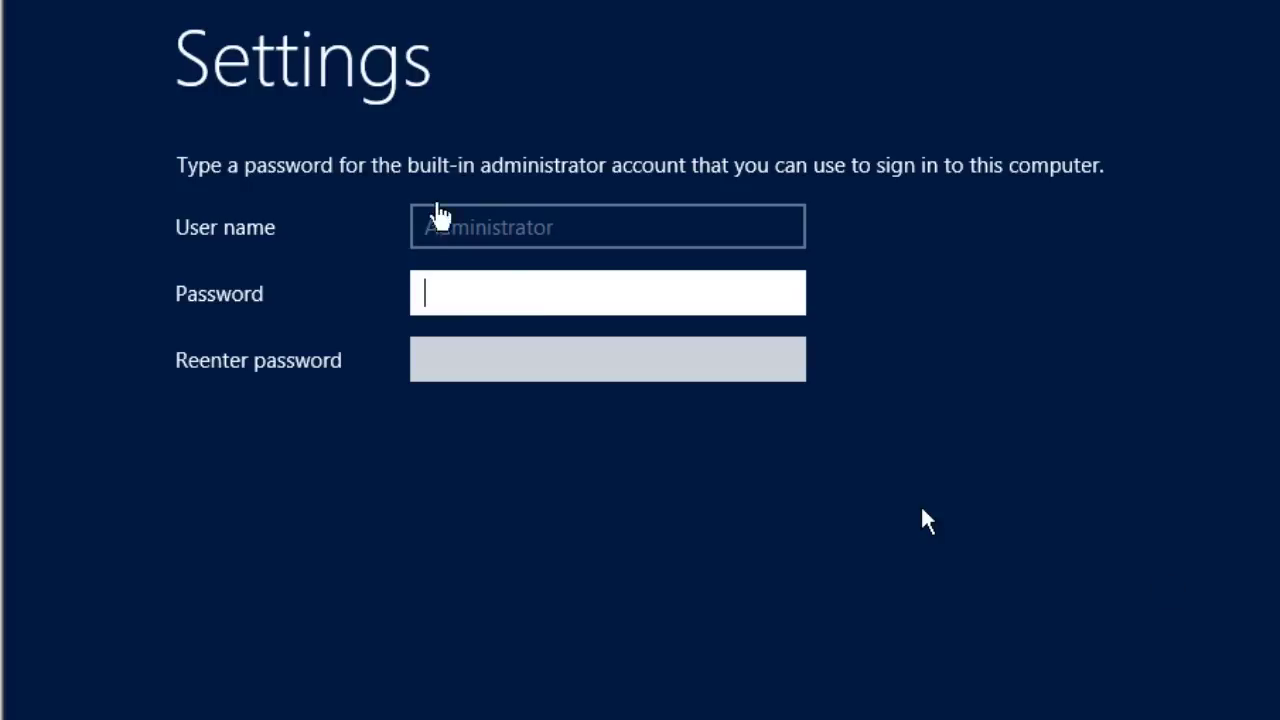
Step: Enter and confirm the Administrator password, then finish setup
type("P@ssw0")
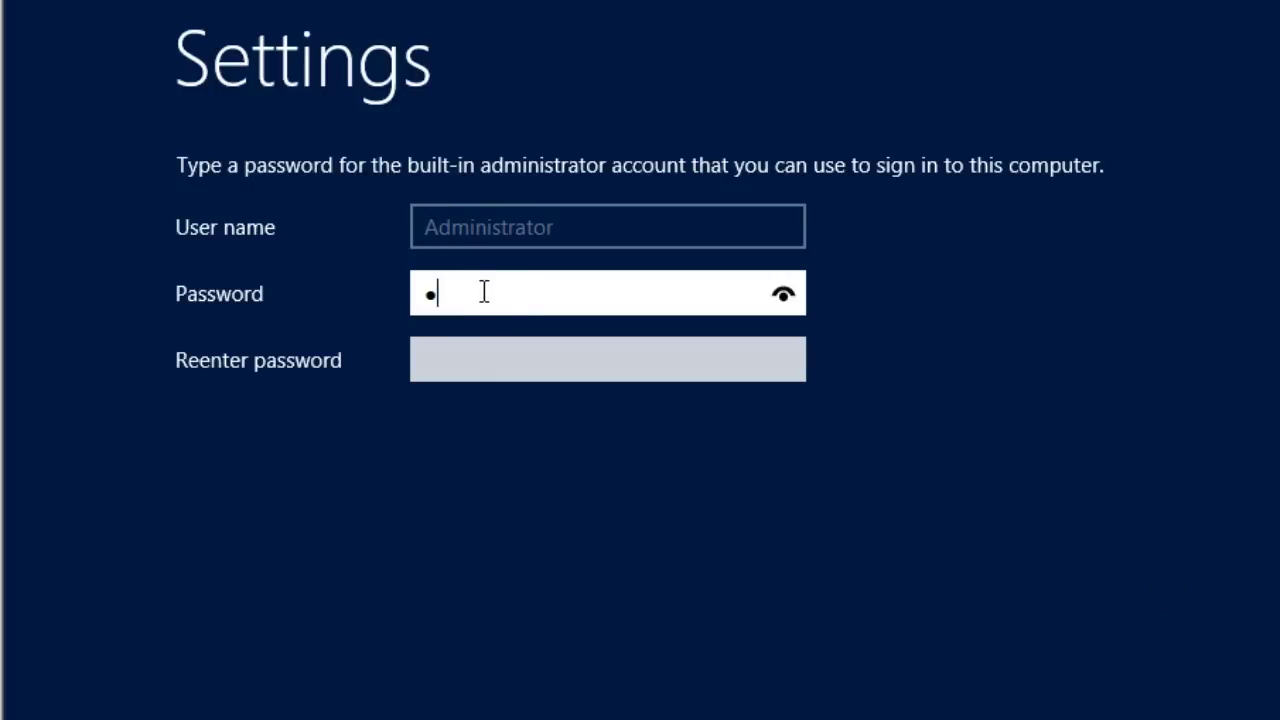
type("rd")
key("Tab")
type("P@ssw0rd")
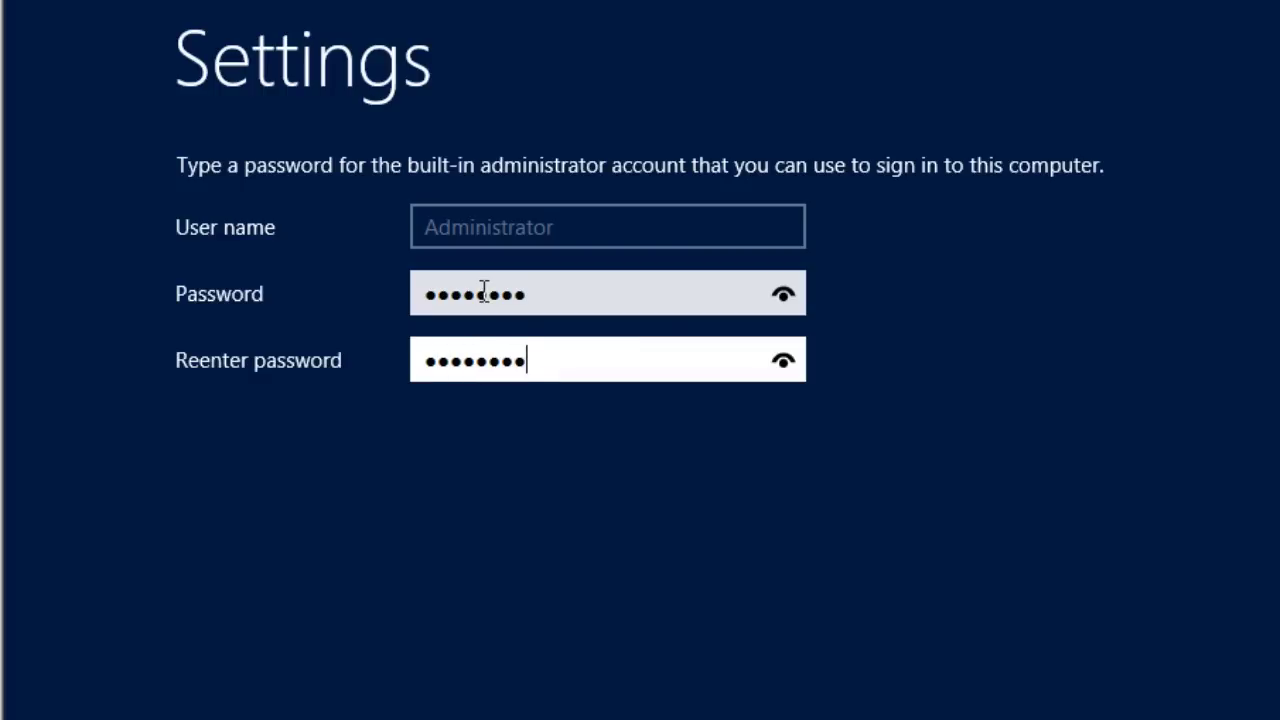
left_click(593, 310)
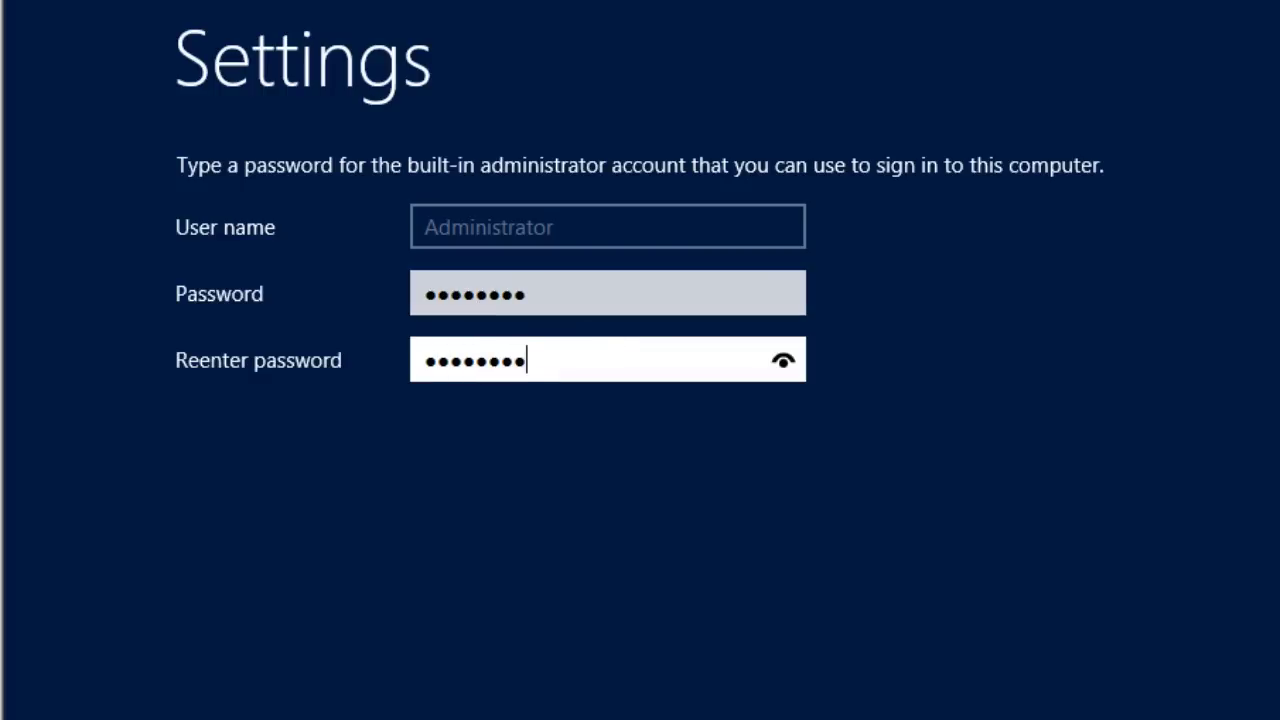
key("Return")
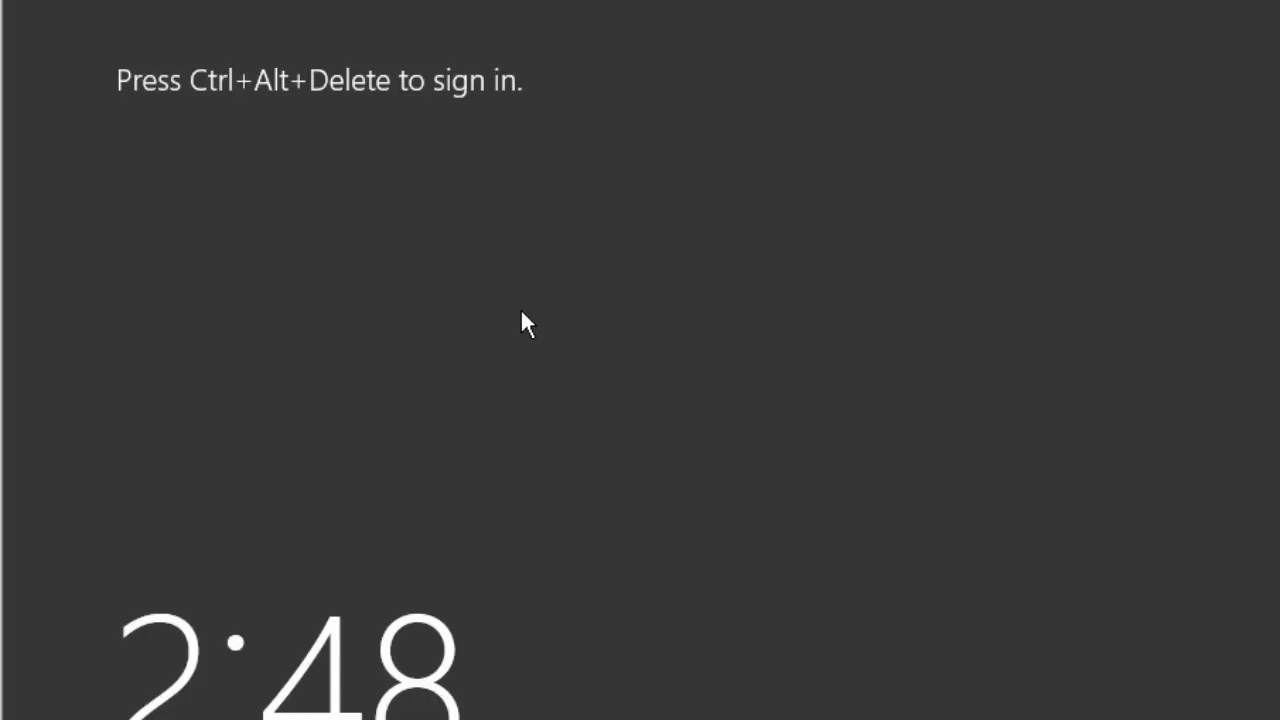
Step: Sign in as Administrator with Ctrl+Alt+Delete and the account password
key("ctrl+alt+Delete")
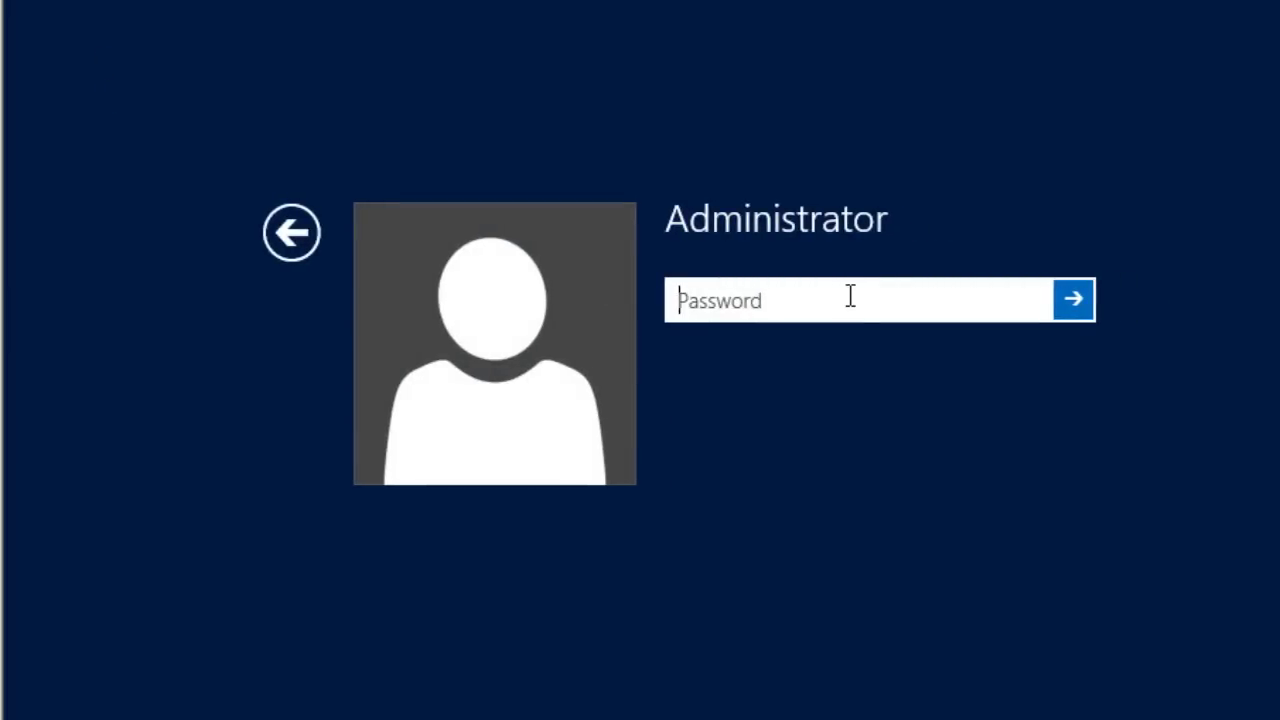
type("••••")
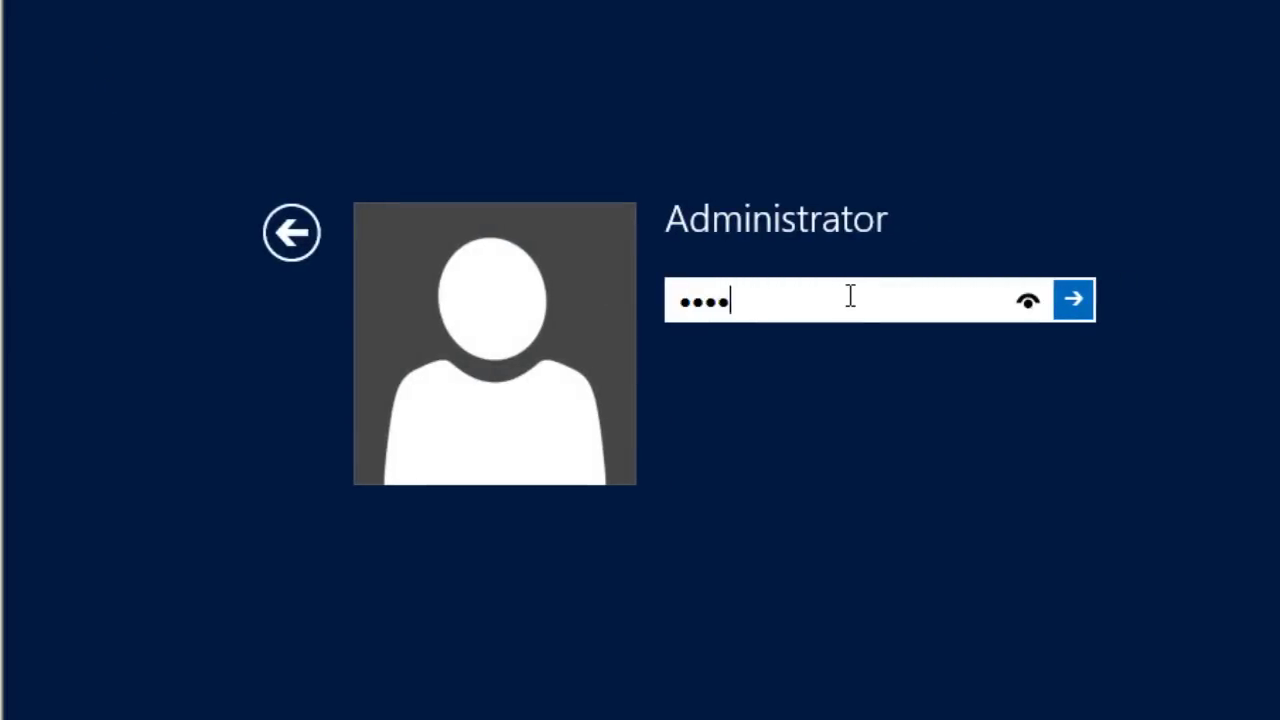
type("••••")
key("Return")
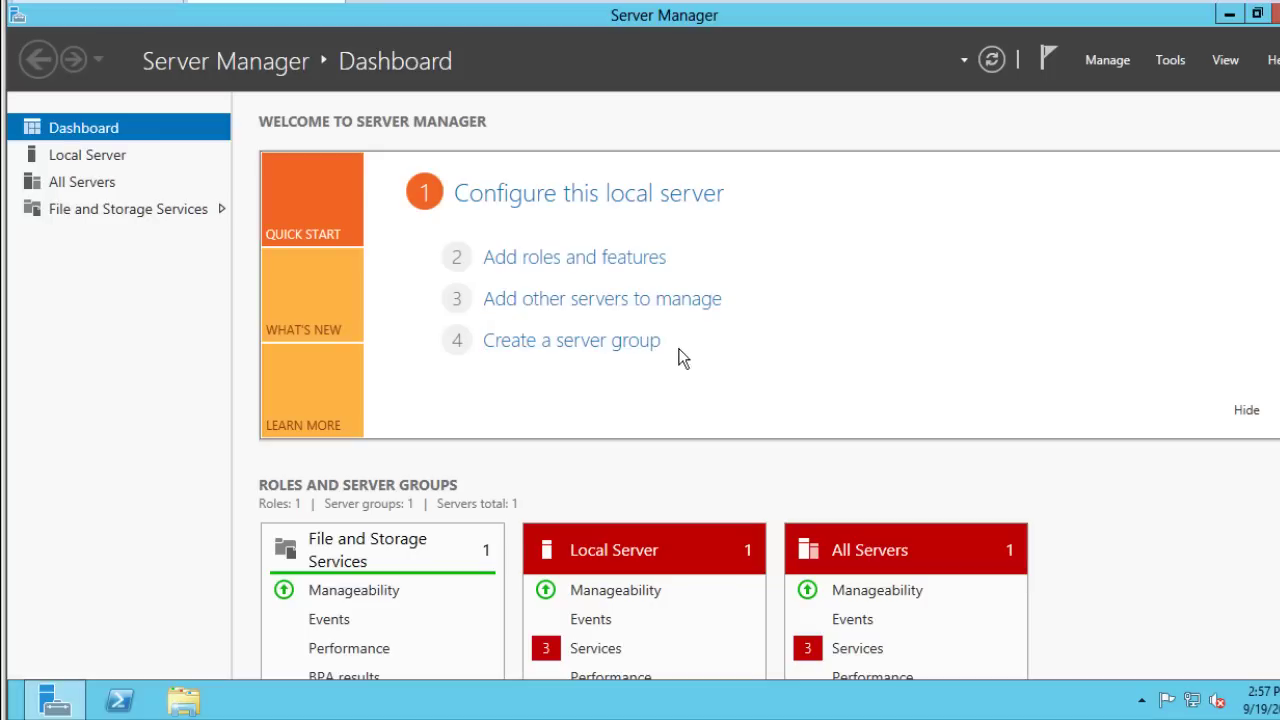
left_click(1120, 66)
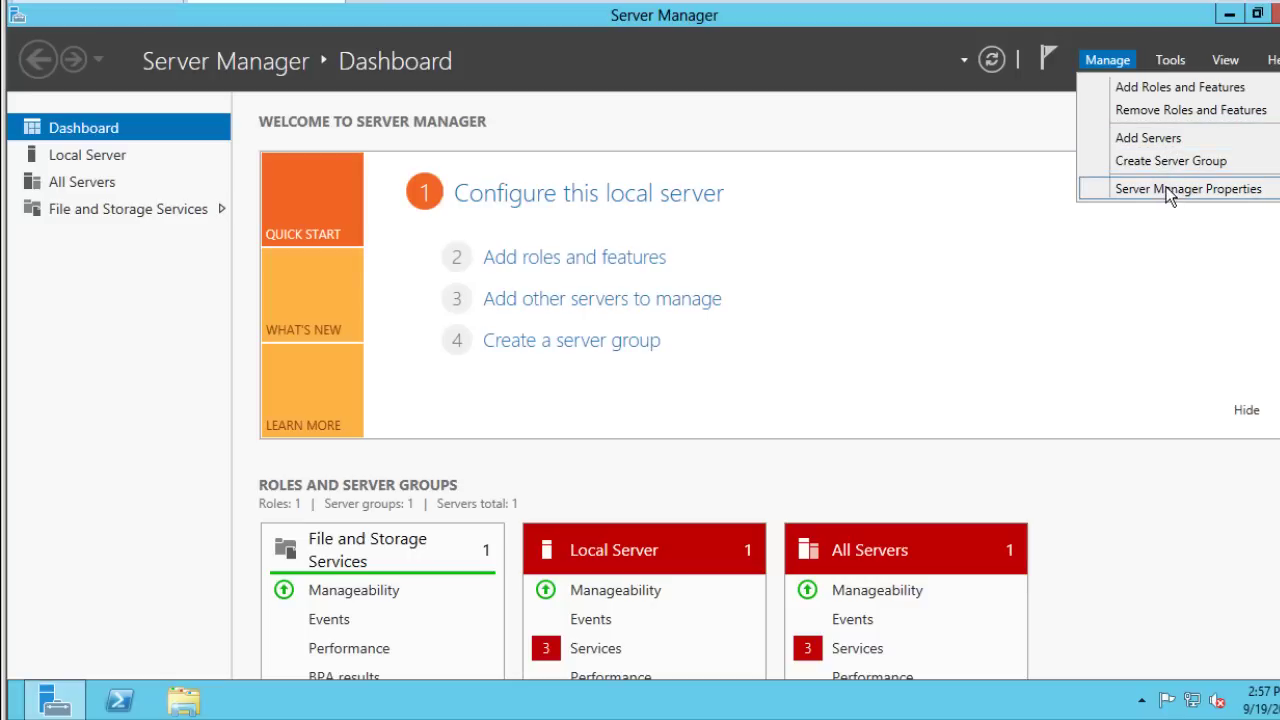
left_click(1168, 190)
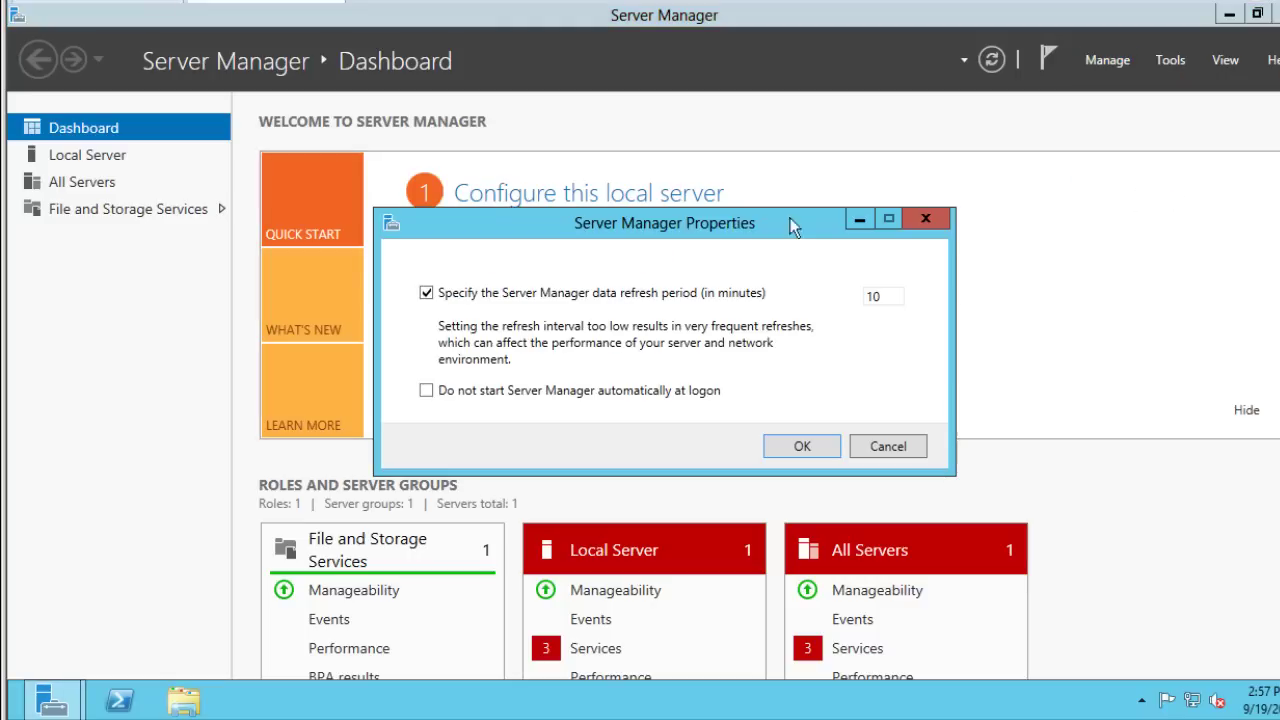
double_click(886, 296)
left_click(887, 446)
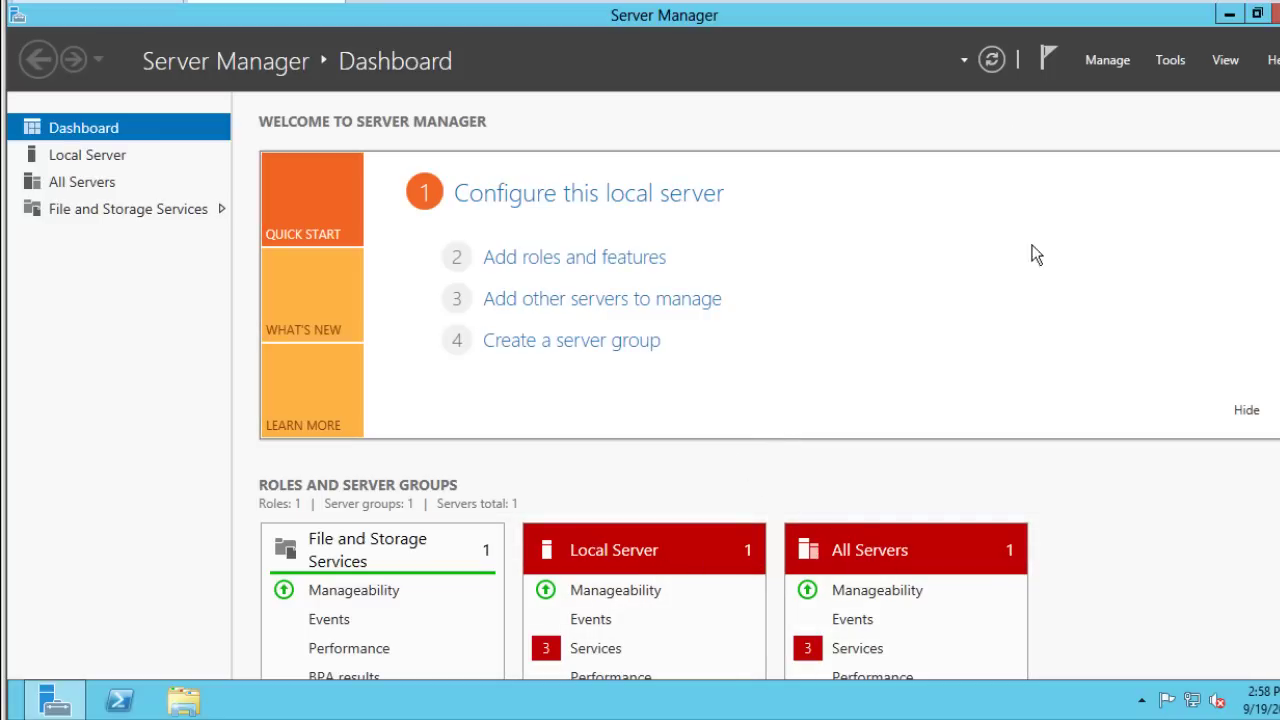
left_click(1172, 60)
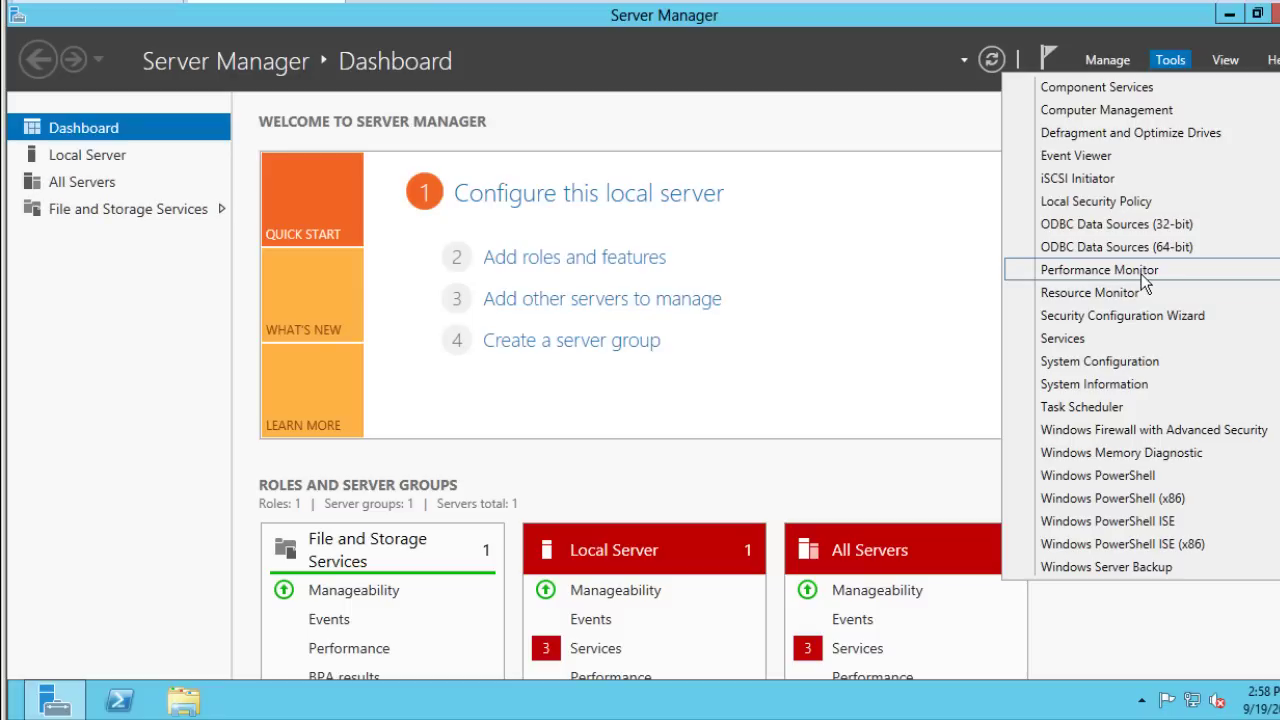
left_click(878, 135)
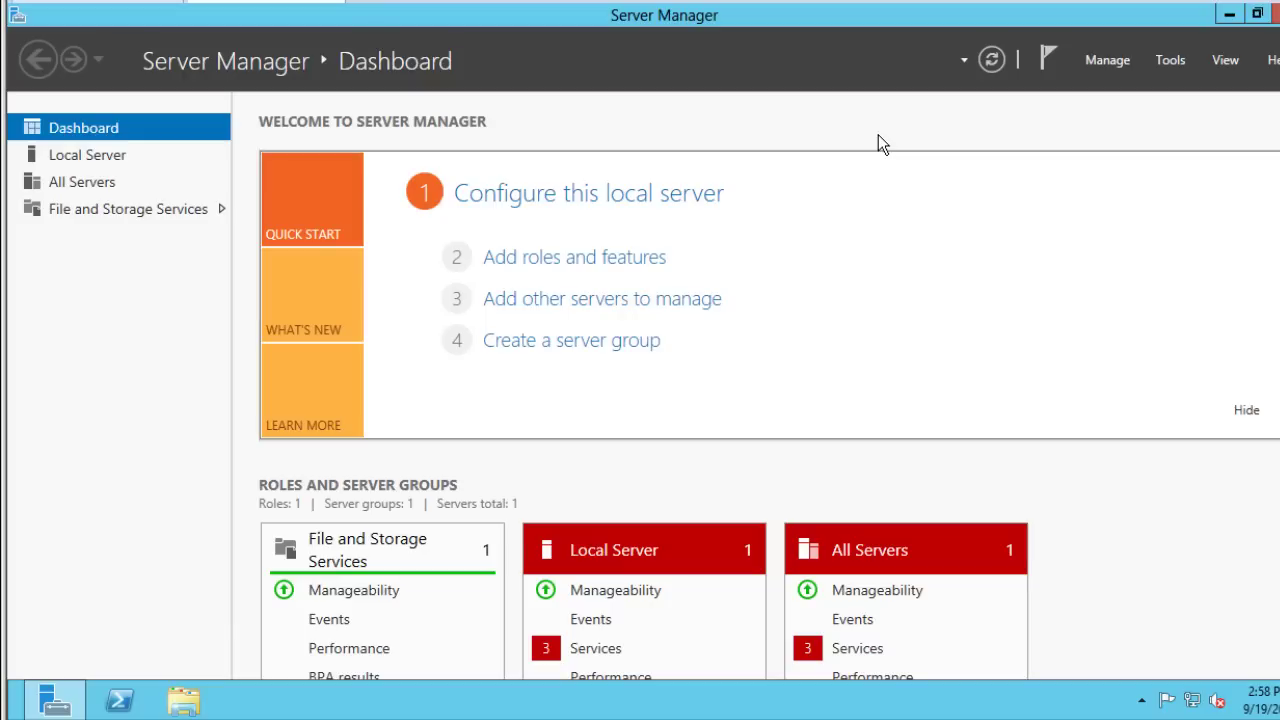
left_click(1111, 62)
Step: Launch Add Roles and Features from Manage and continue with Role-based installation
left_click(1097, 92)
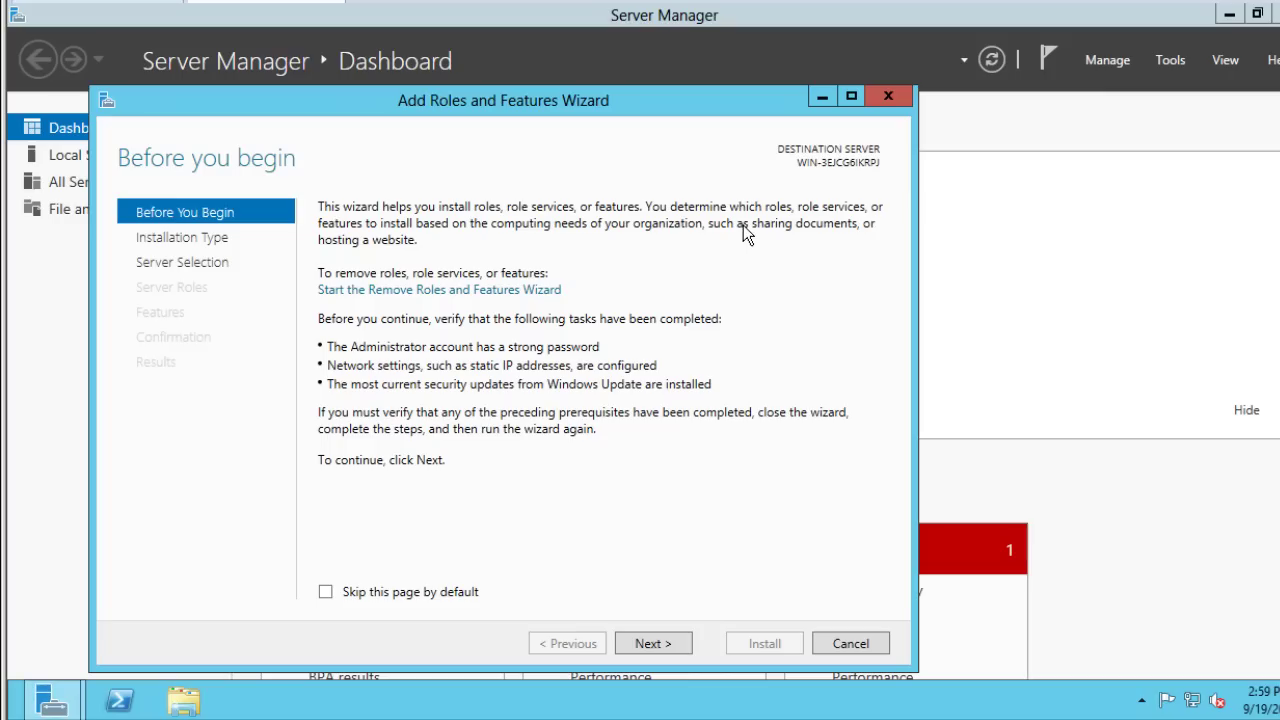
left_click_drag(570, 106, 634, 76)
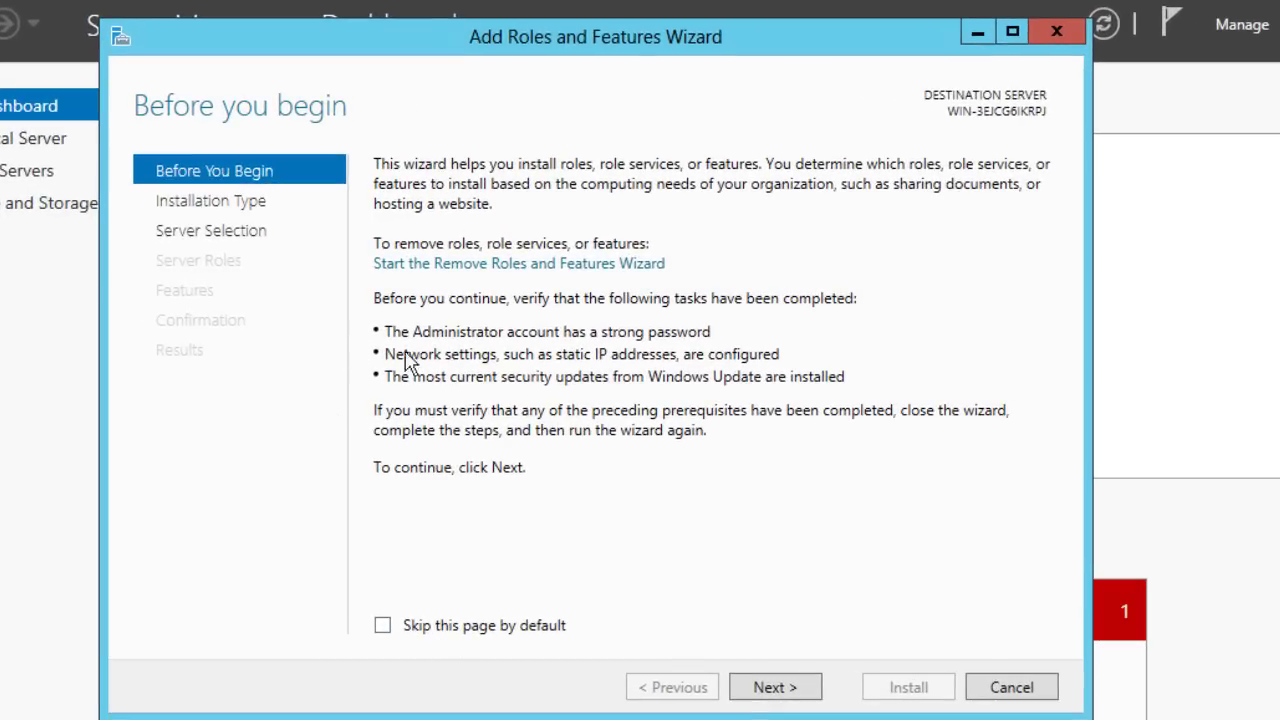
left_click(795, 688)
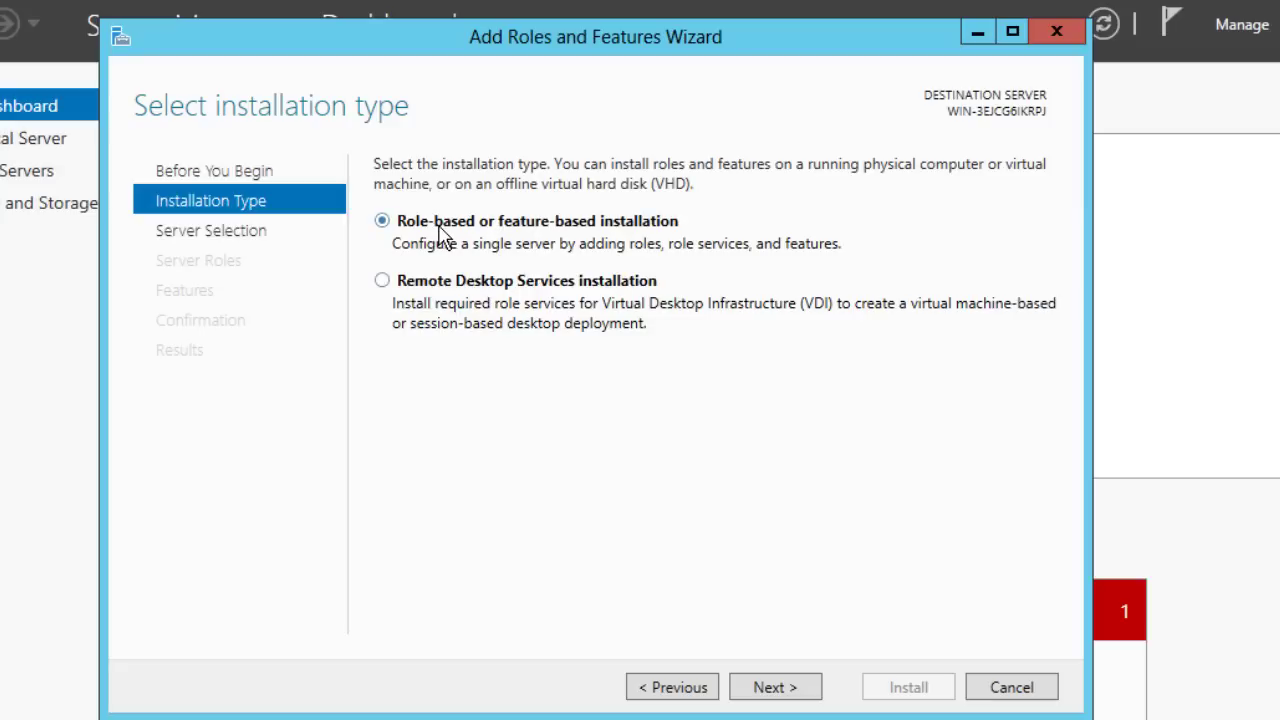
left_click(776, 688)
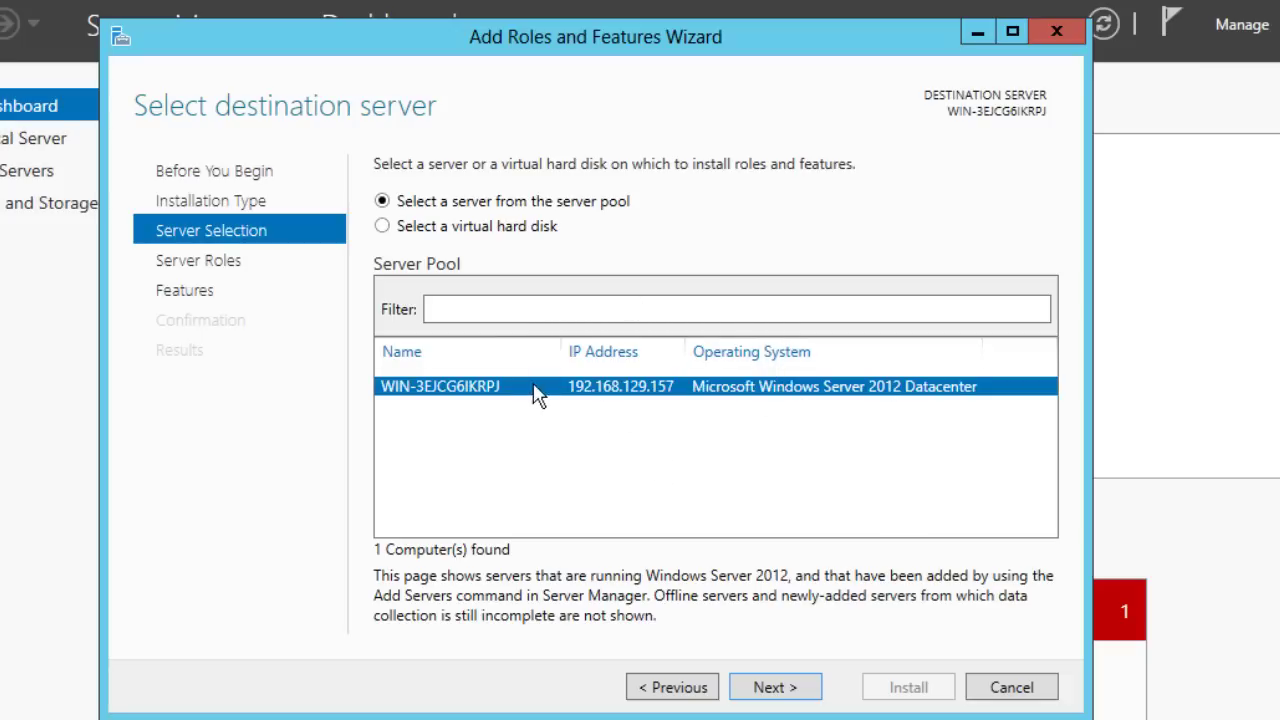
Step: Keep 'Select a server from the server pool' as destination and continue to server roles
left_click(385, 226)
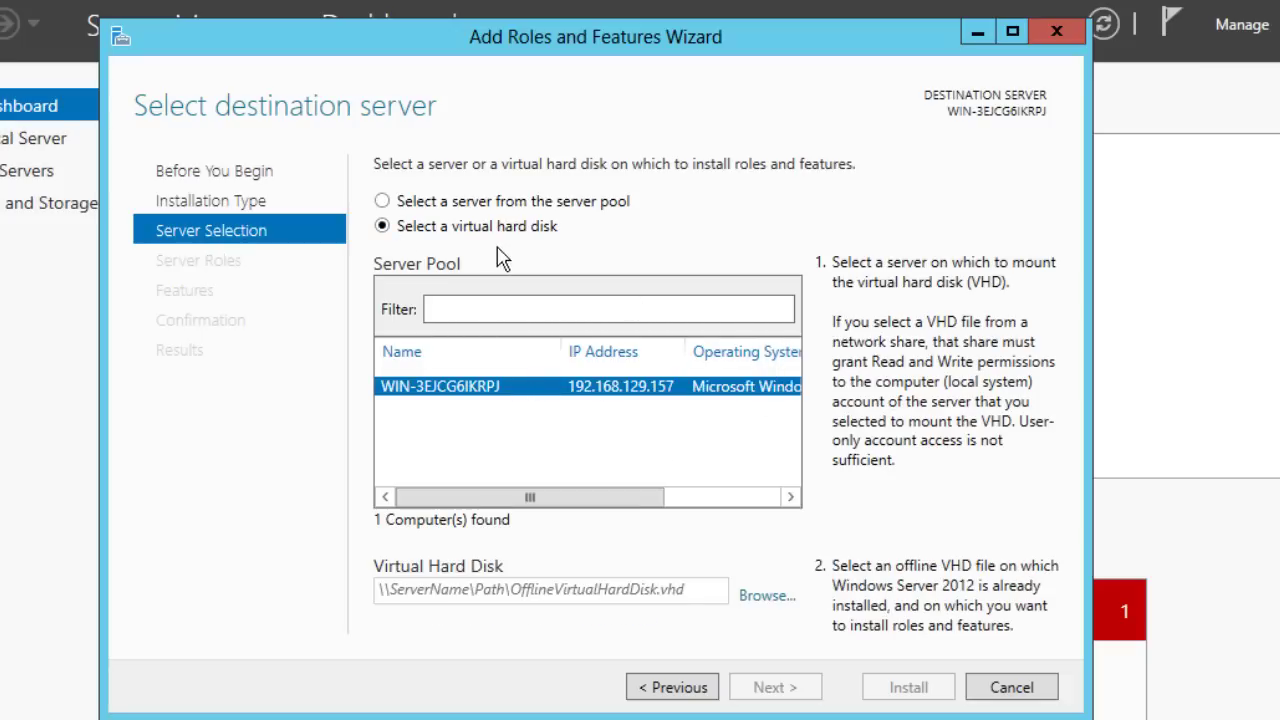
left_click(383, 203)
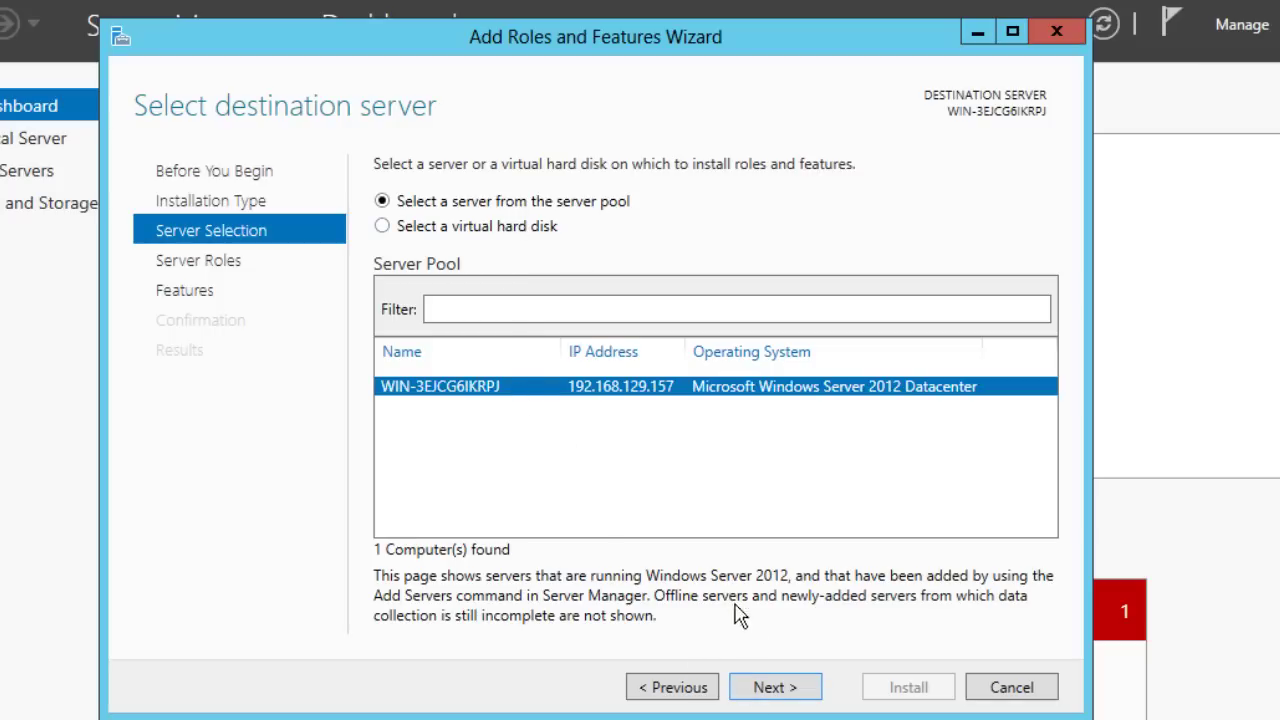
left_click(770, 687)
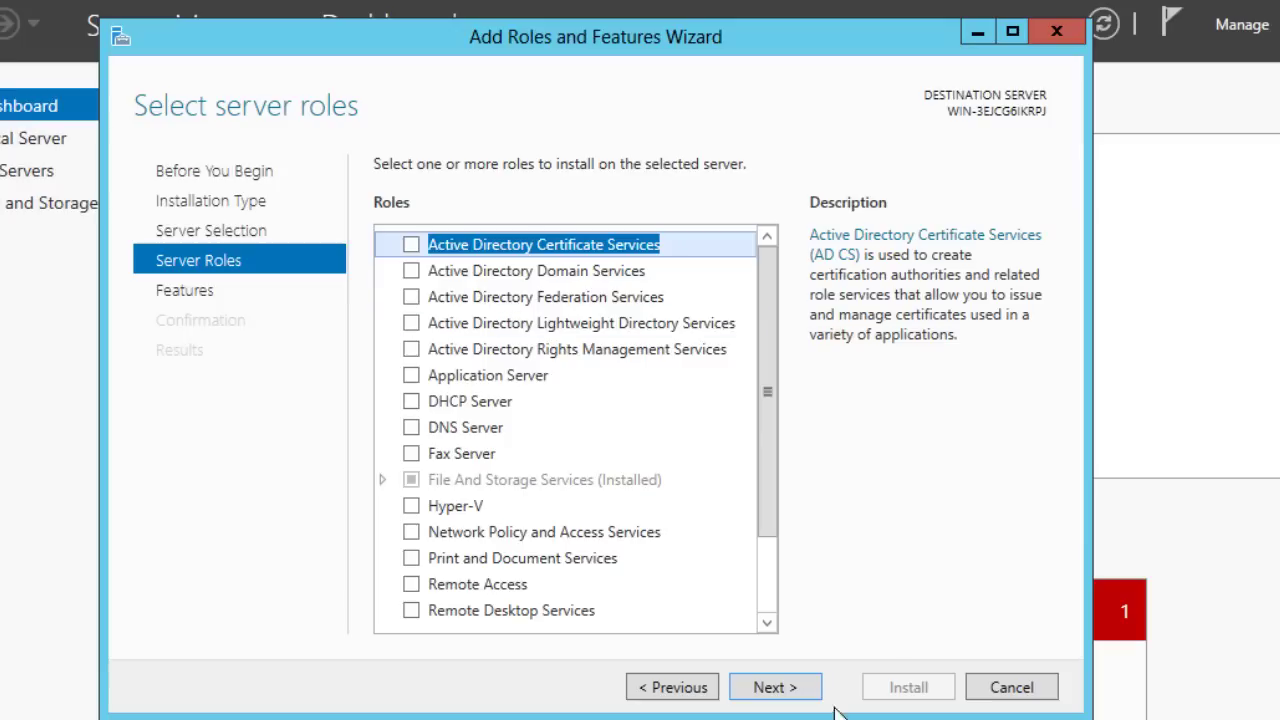
Step: Skip the server roles page and scroll through the Features list
left_click(794, 686)
left_click_drag(766, 294, 780, 517)
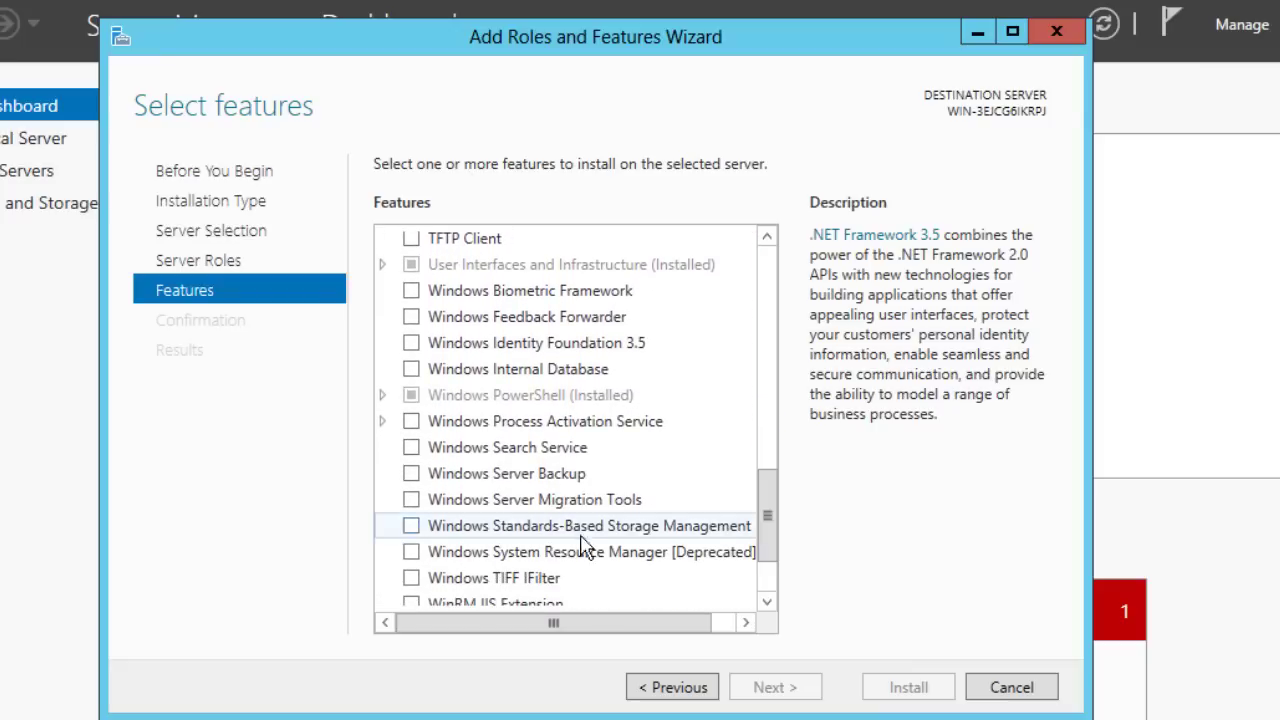
Step: Tick Windows Server Migration Tools in Features, then cancel the wizard without installing
left_click(410, 502)
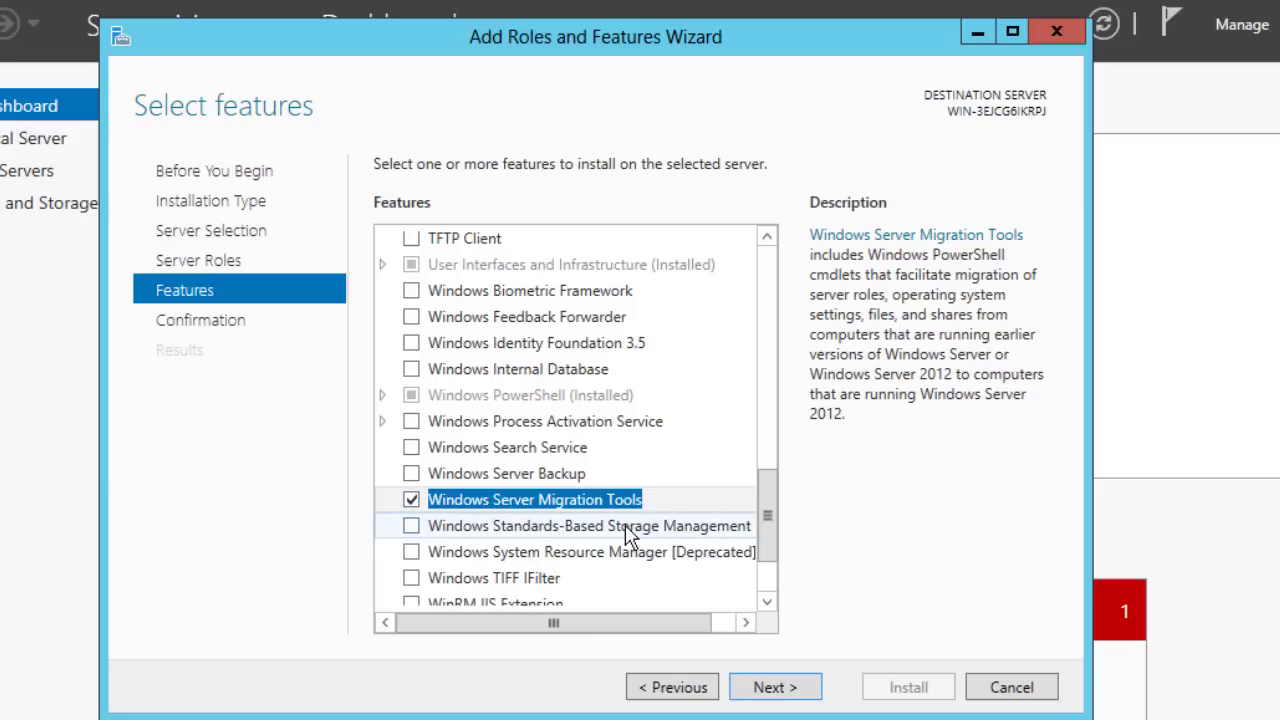
left_click(990, 692)
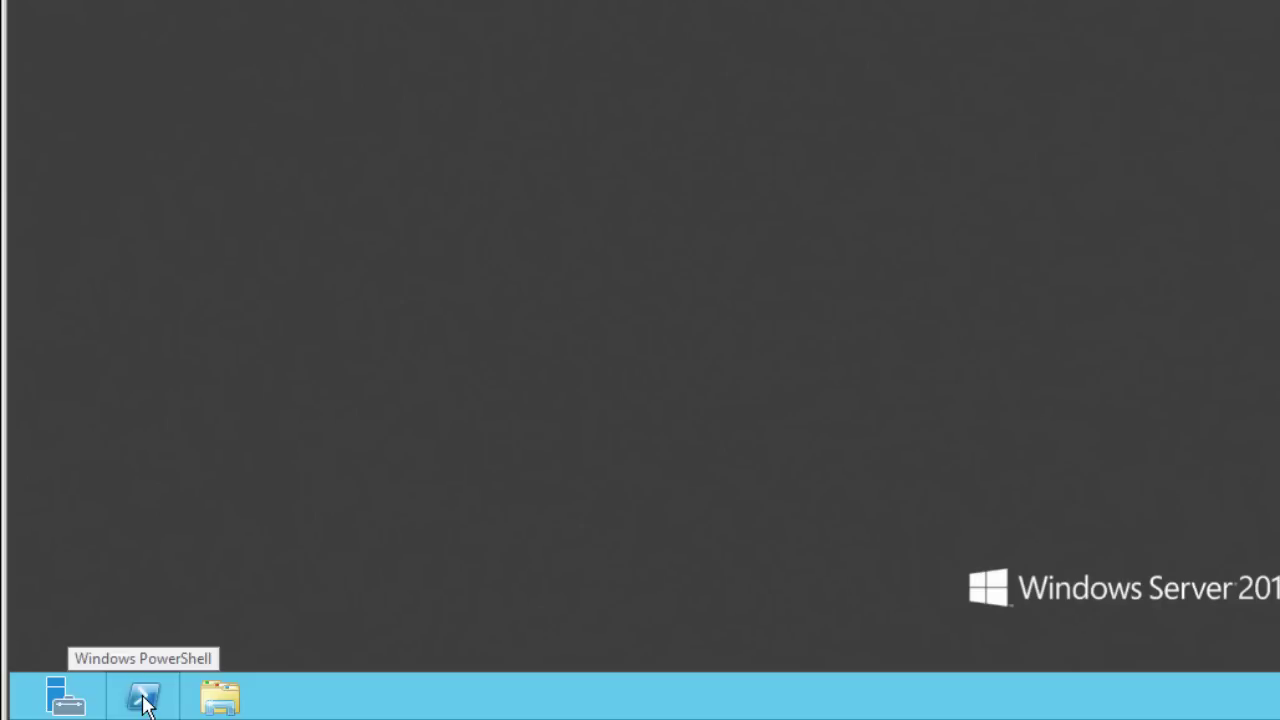
Step: Launch Windows PowerShell as administrator from the taskbar icon's jump list
right_click(144, 703)
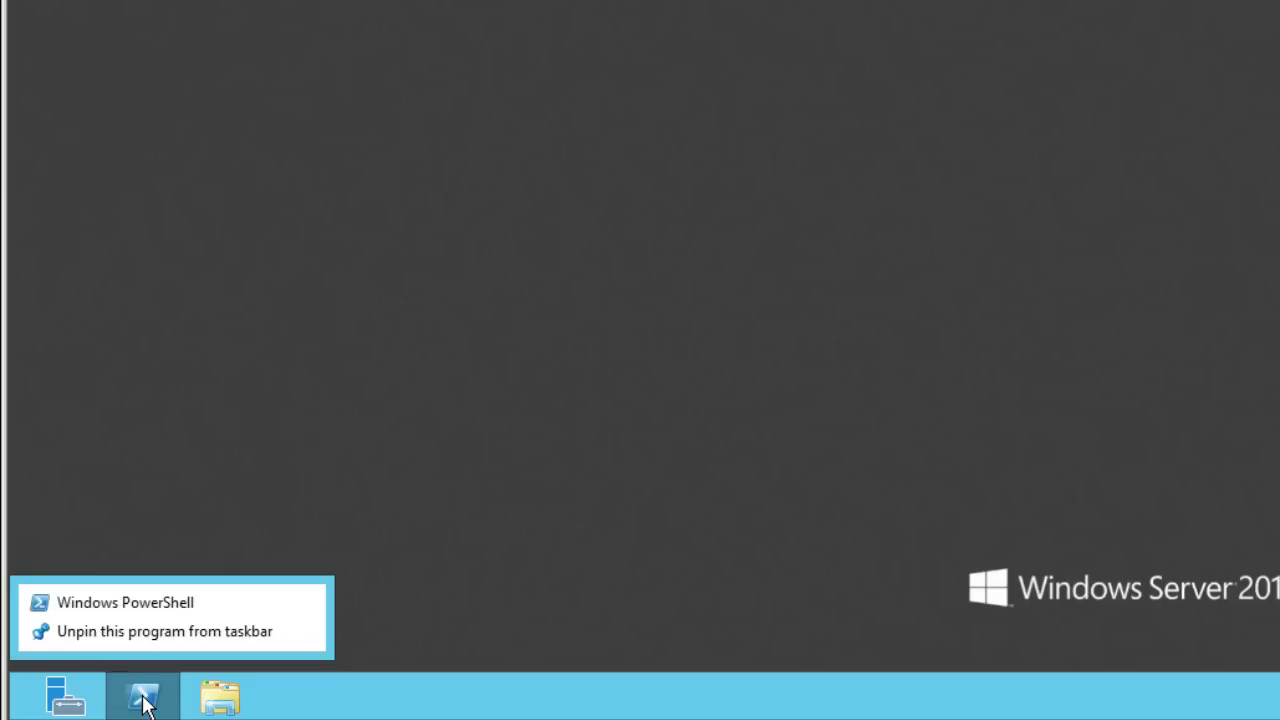
right_click(156, 605)
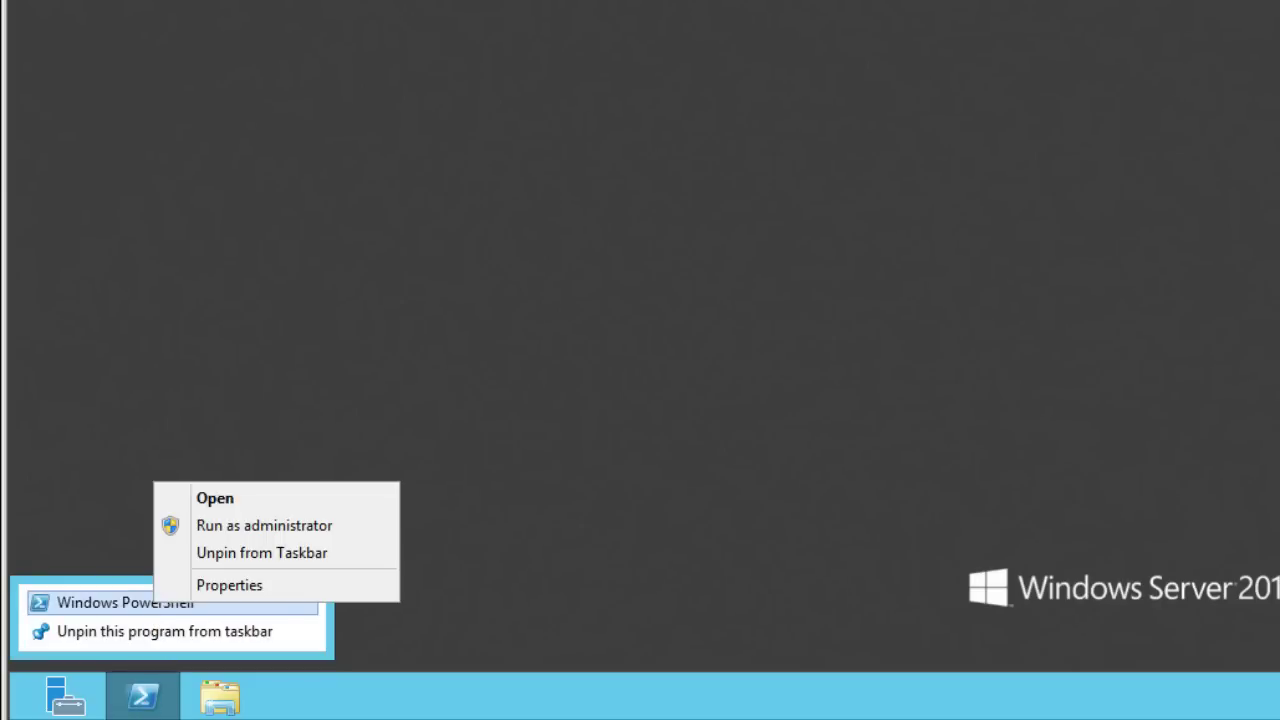
left_click(263, 528)
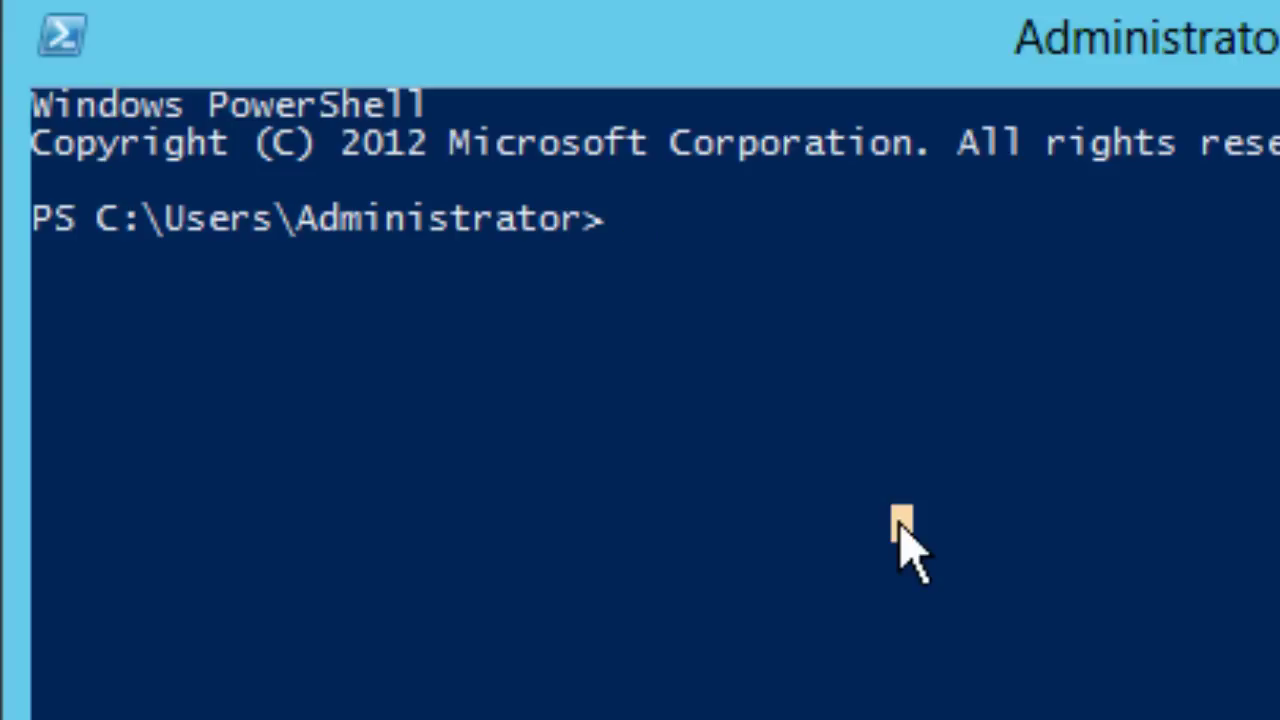
Step: Run Install-WindowsFeature Migration to install the Migration Tools, then exit PowerShell
type("install")
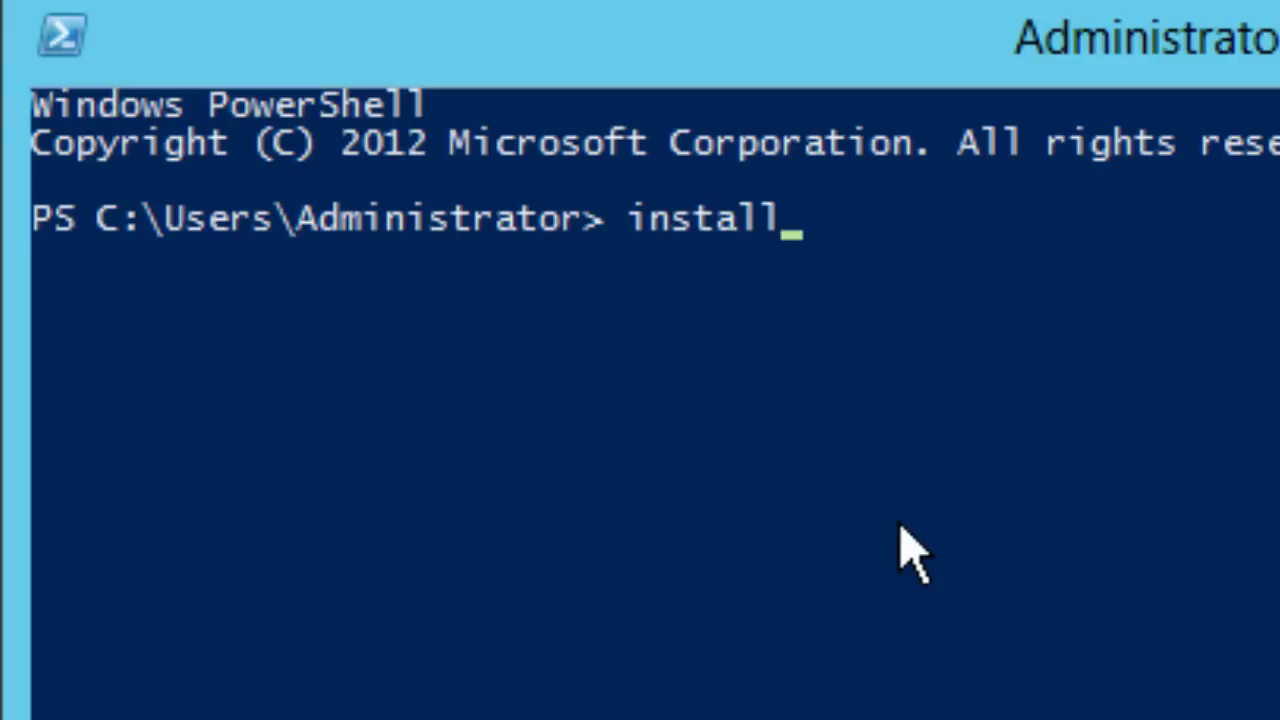
type("-windowsf")
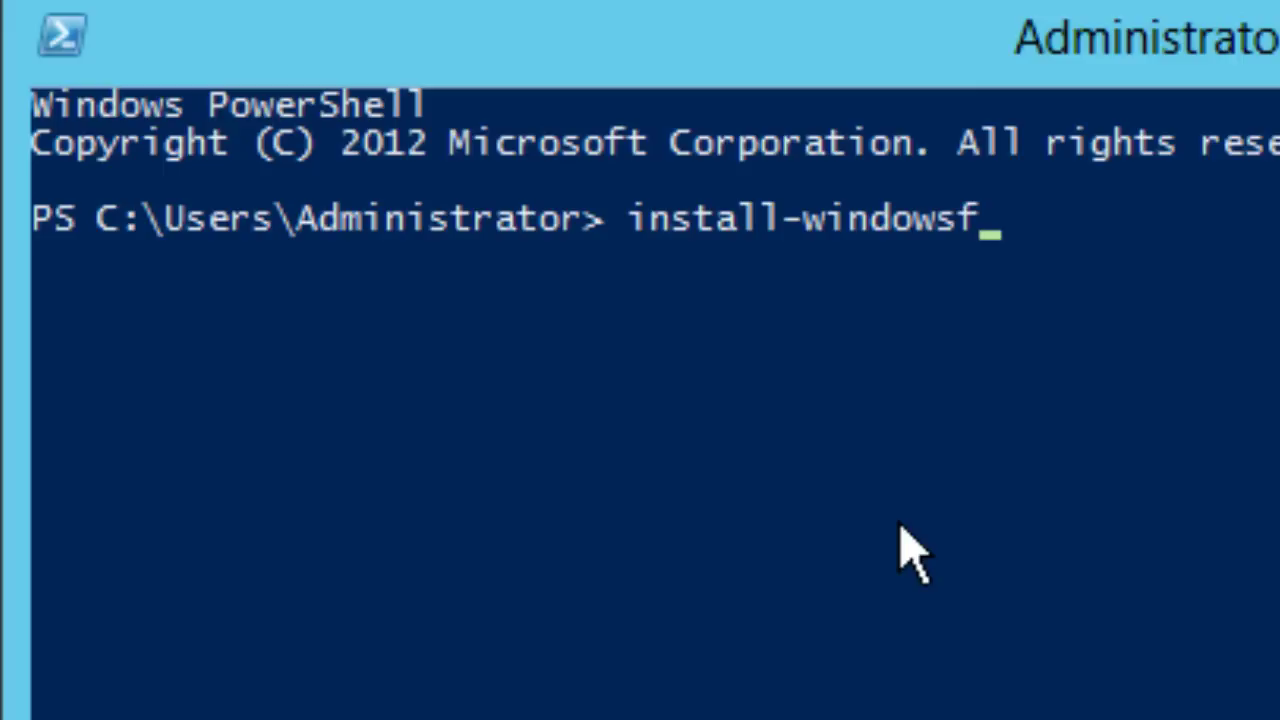
key("Tab")
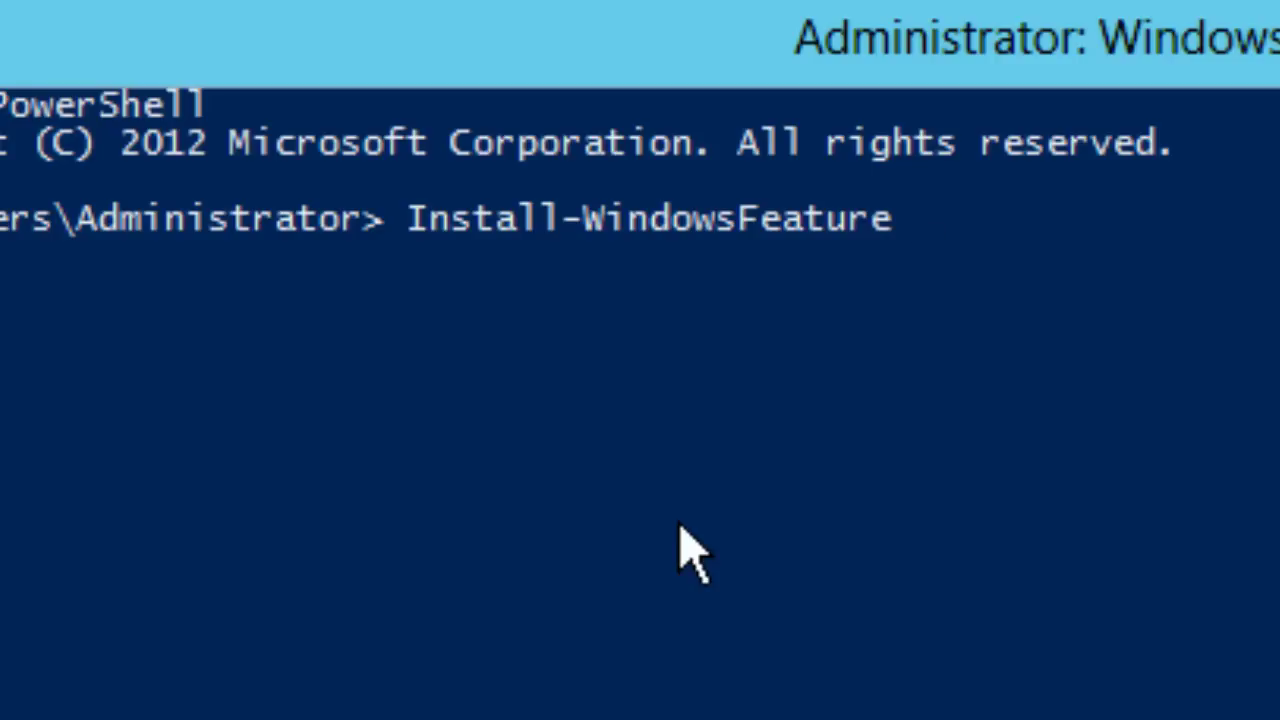
type("mig")
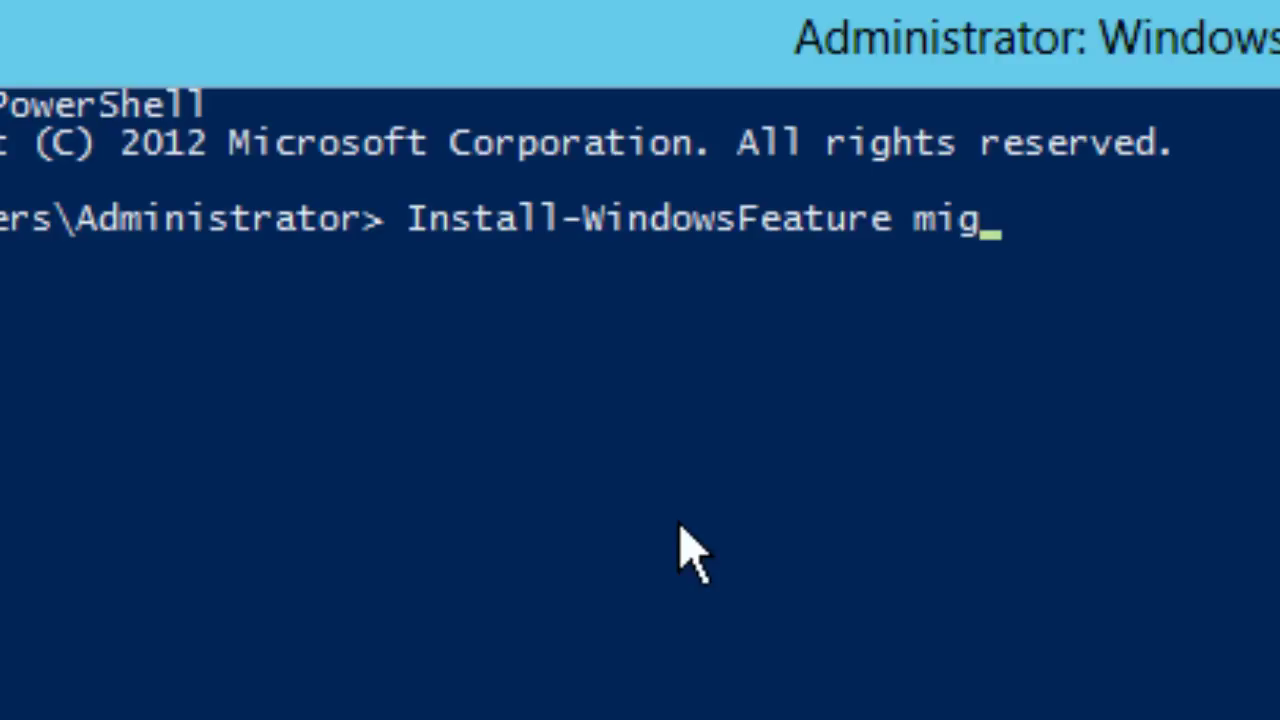
key("BackSpace")
type("grat")
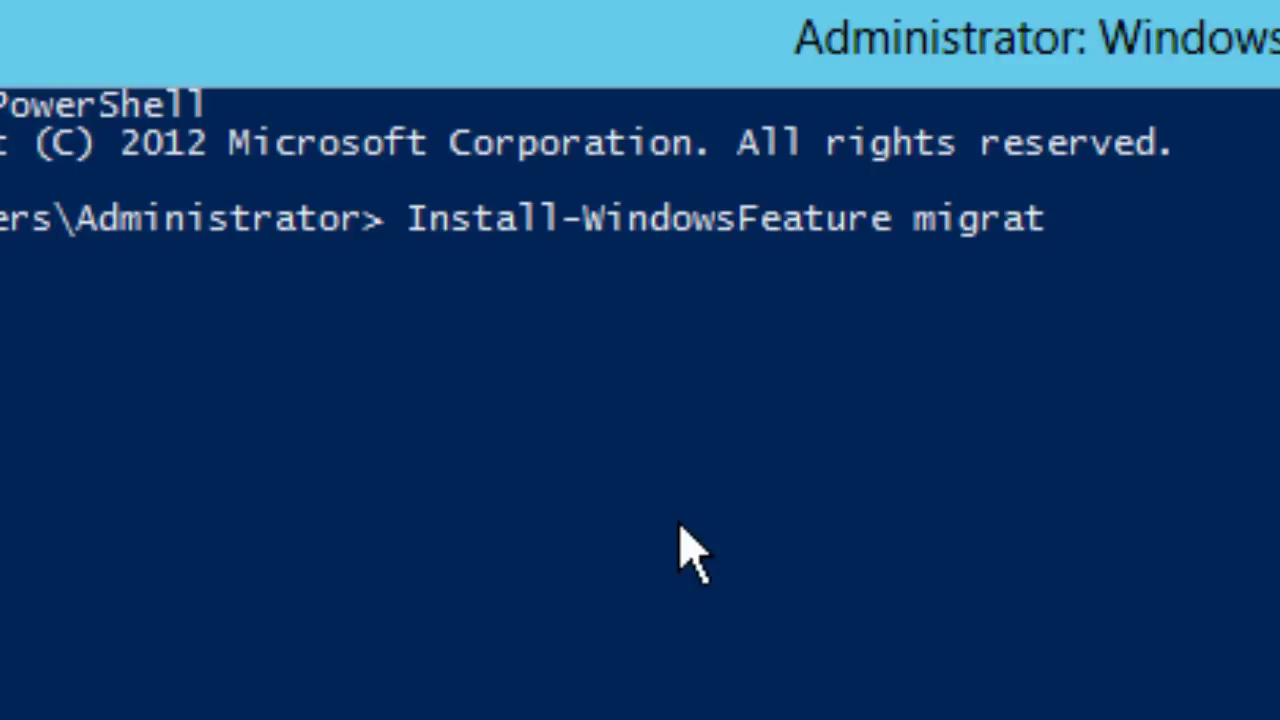
type("ion")
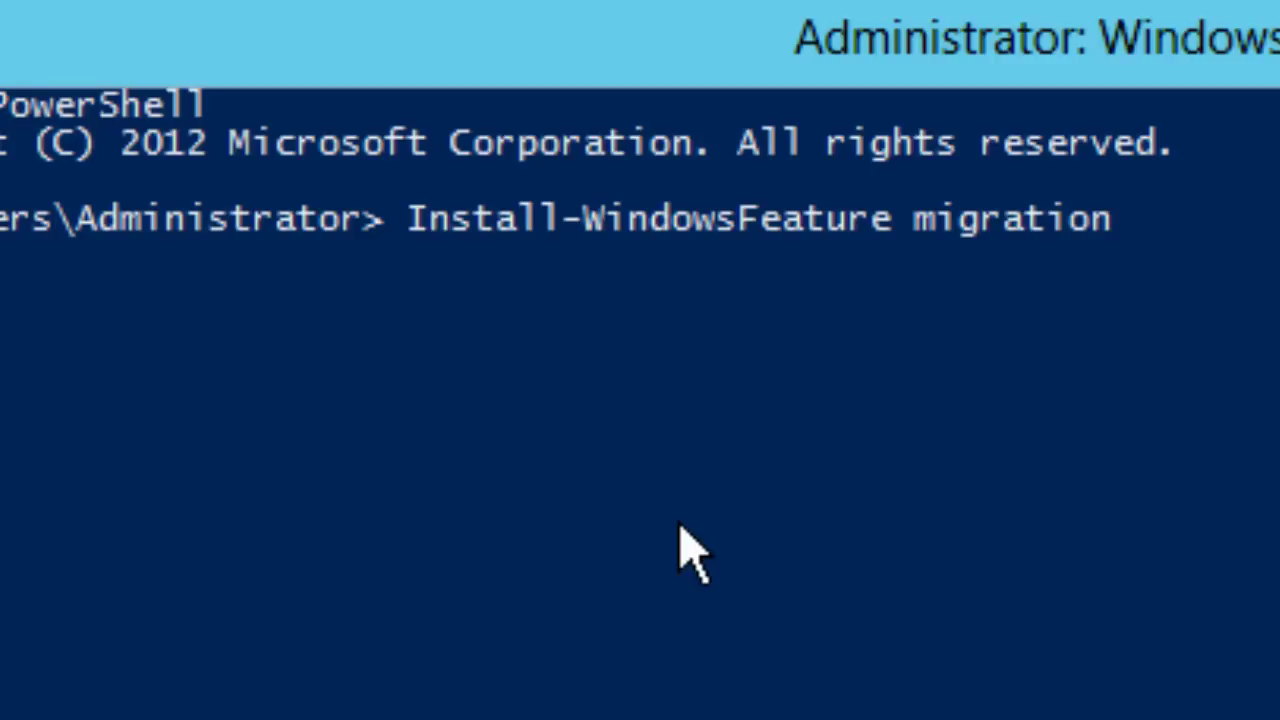
key("BackSpace")
key("BackSpace")
key("BackSpace")
key("BackSpace")
key("BackSpace")
key("BackSpace")
key("BackSpace")
key("BackSpace")
key("BackSpace")
type("M")
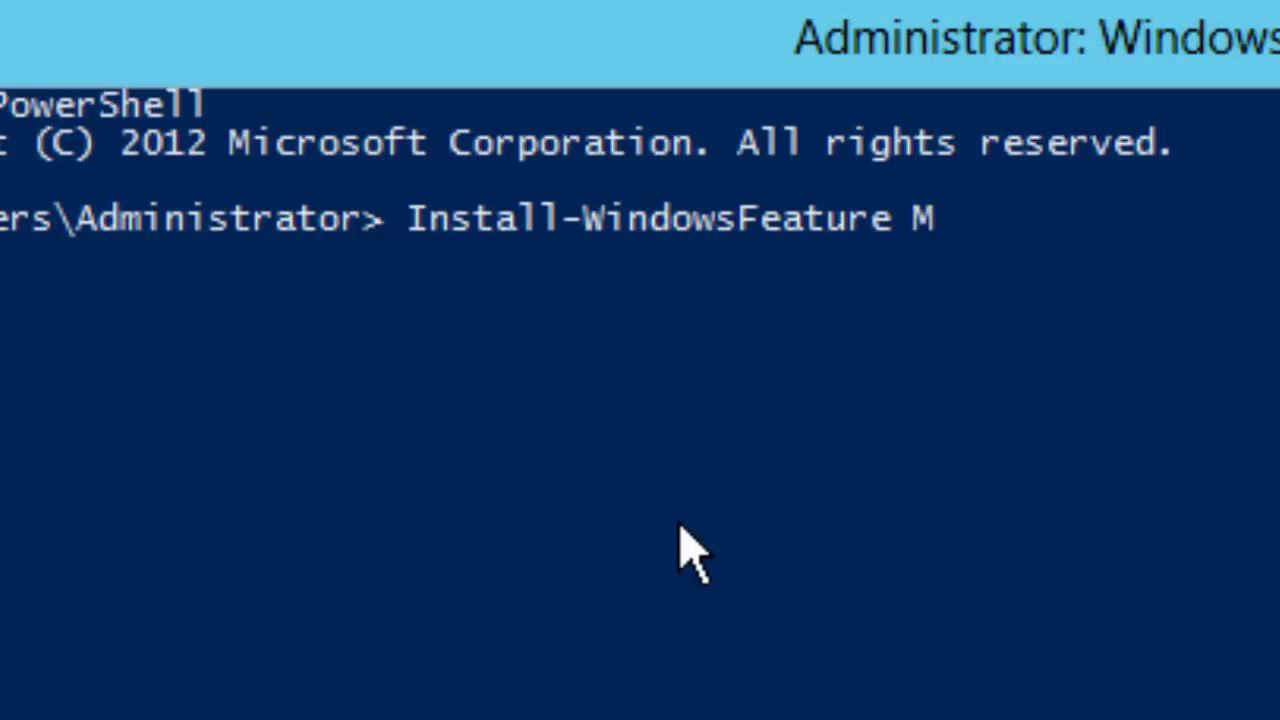
type("ig")
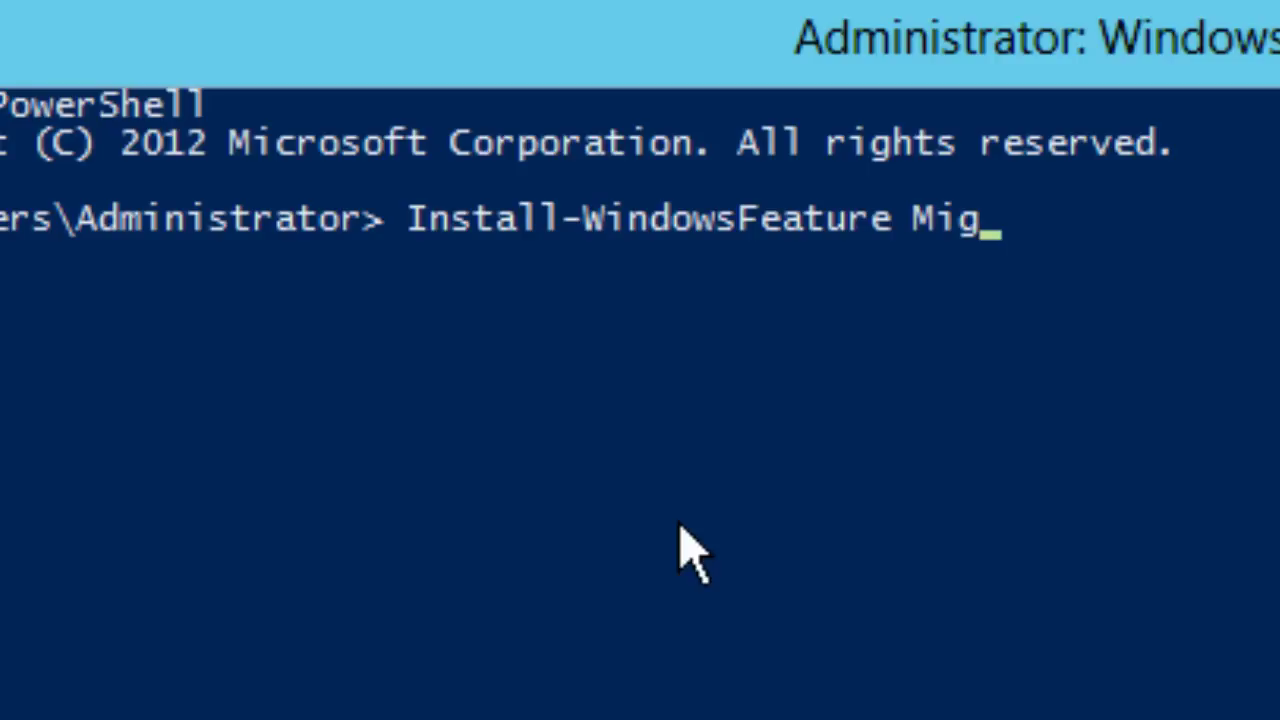
type("ration")
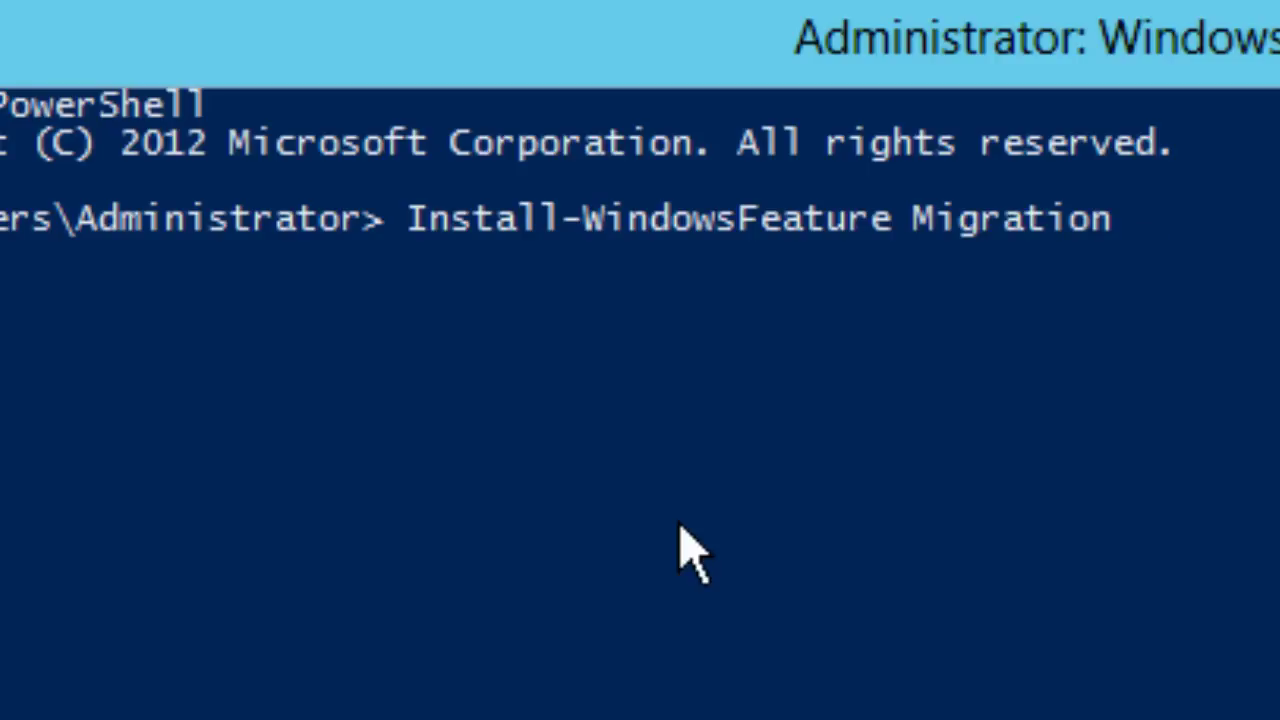
key("Return")
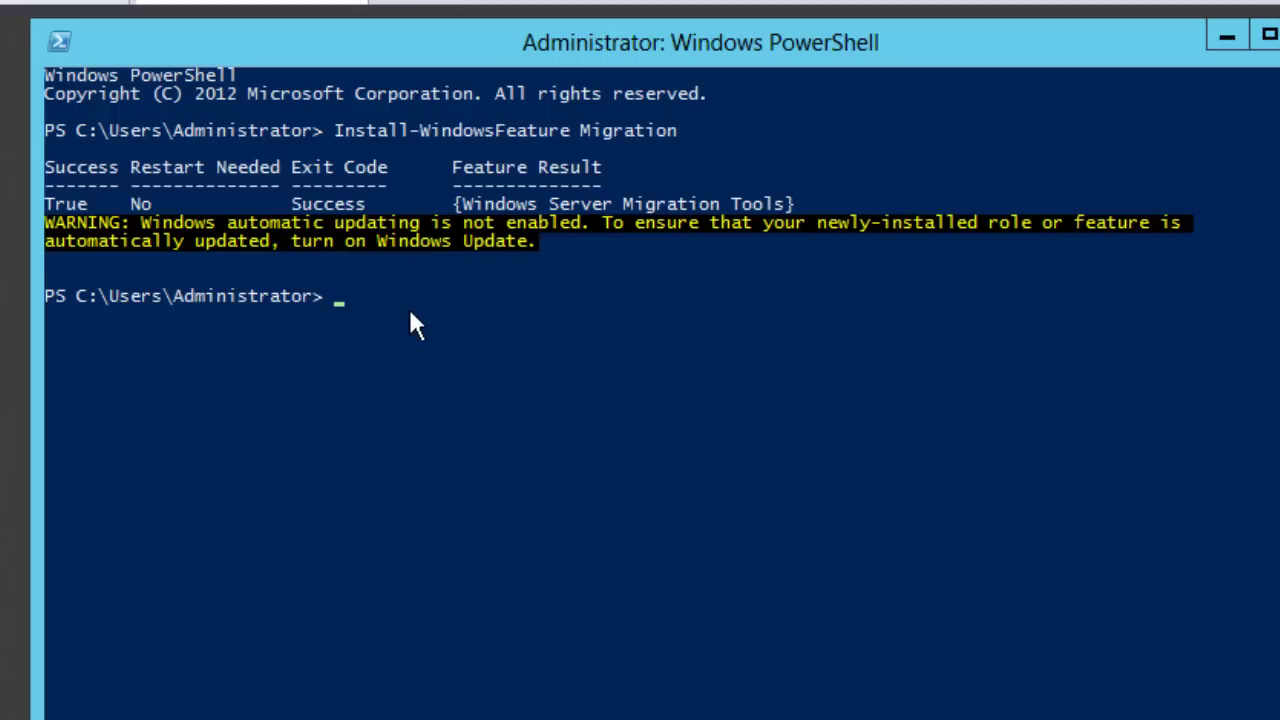
type("exit")
key("Return")
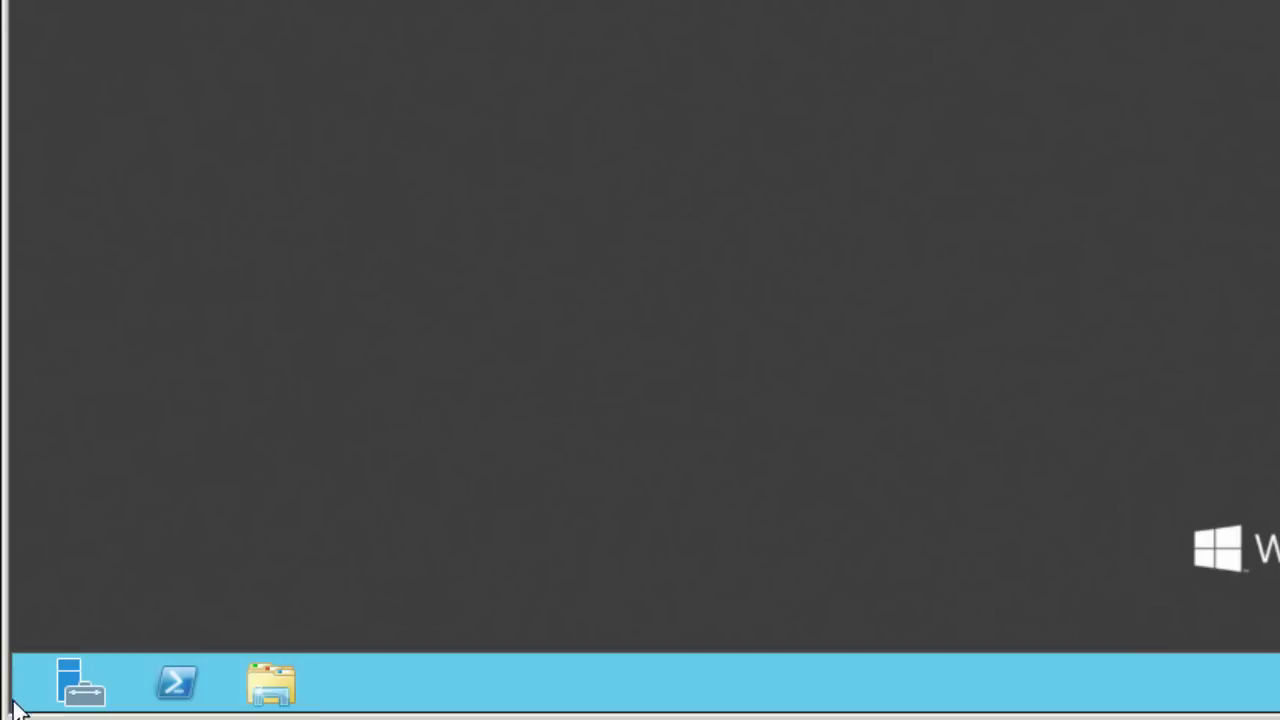
Step: Search 'cmd' on the Start screen and run Command Prompt as administrator
mouse_move(12, 708)
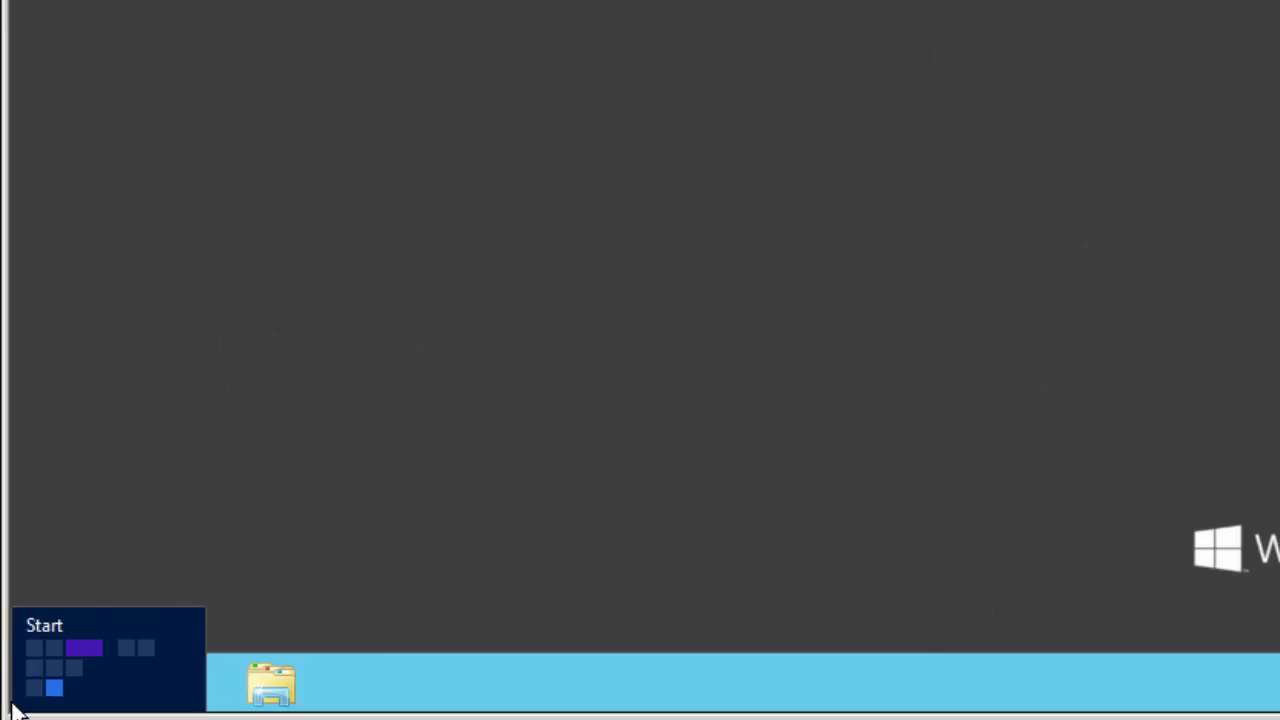
left_click(16, 708)
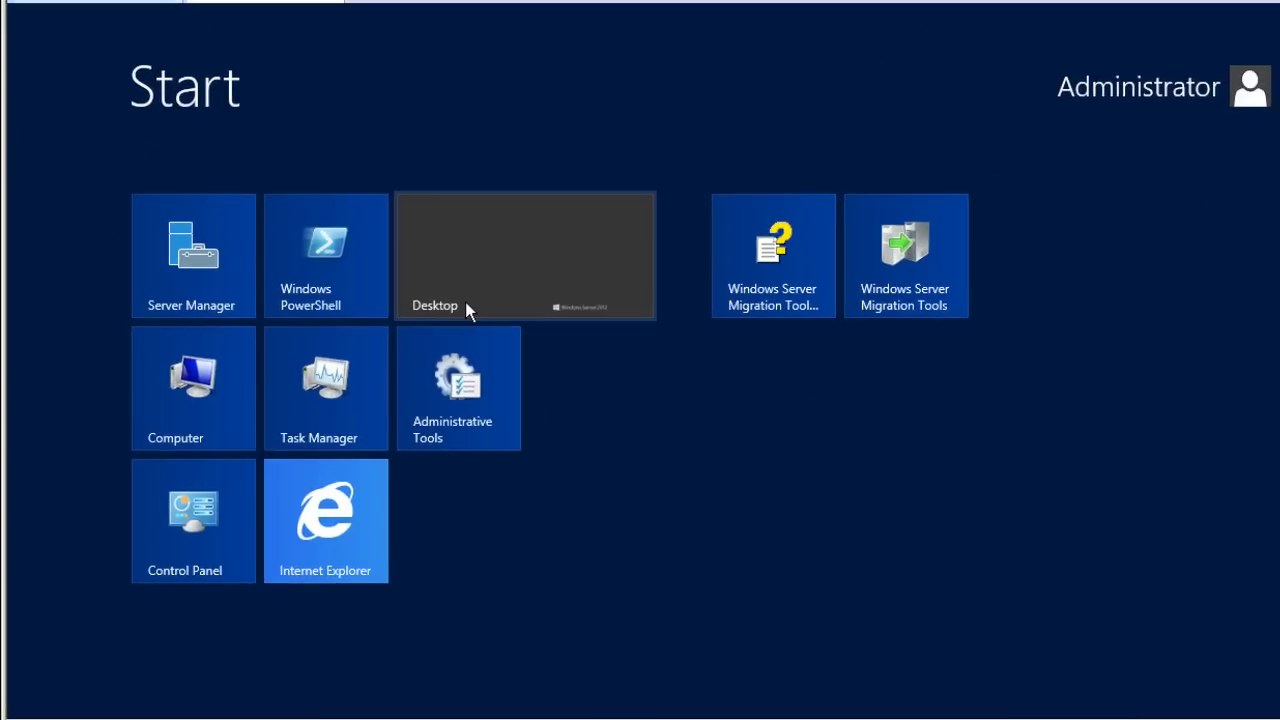
type("cmd")
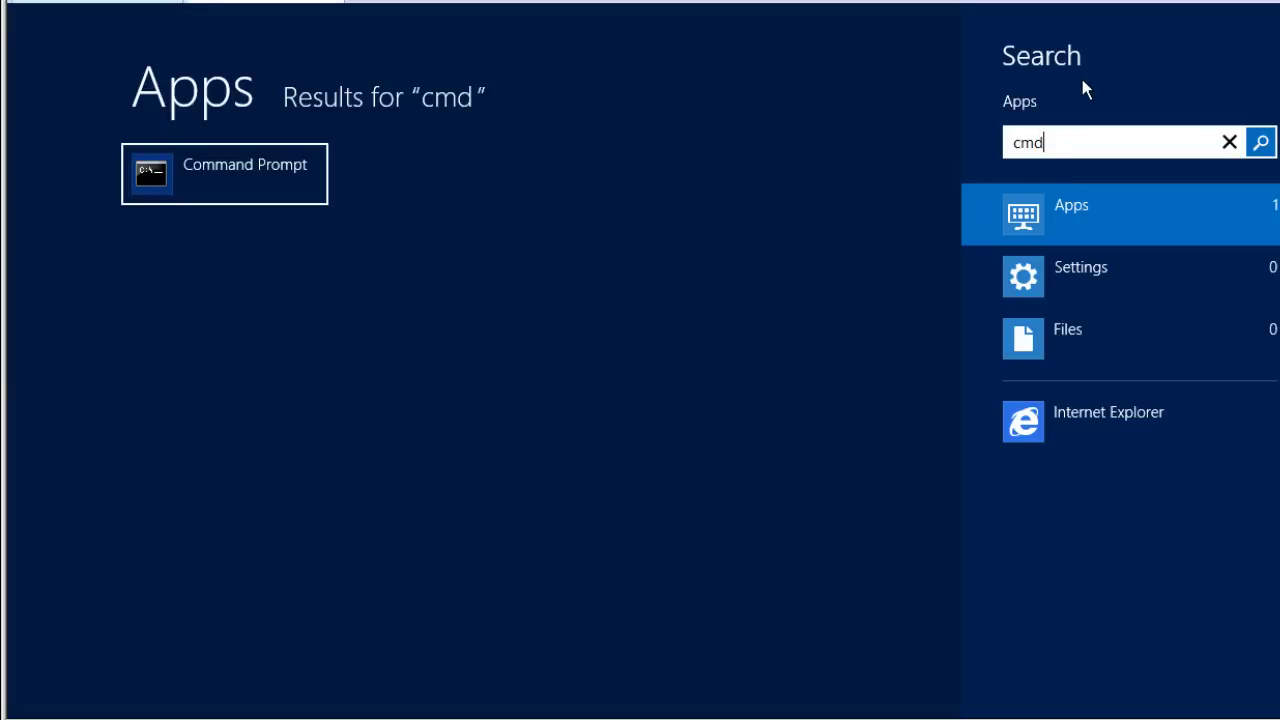
right_click(232, 190)
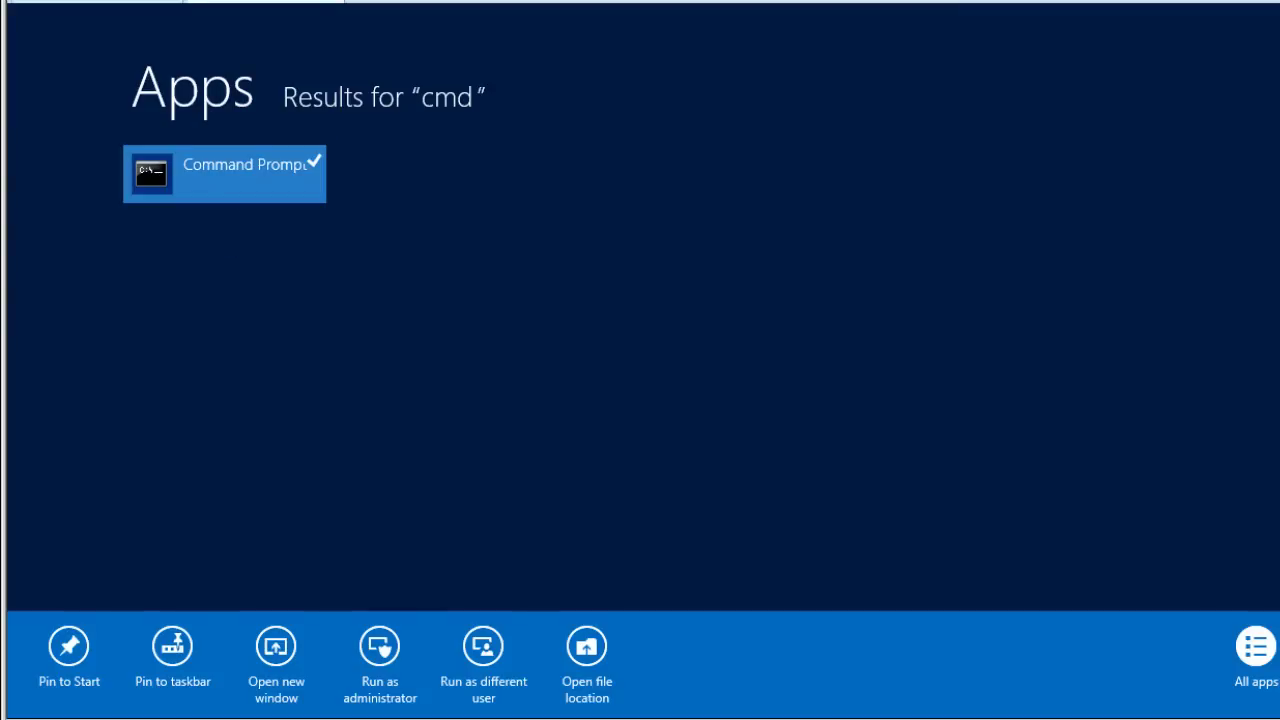
left_click(380, 655)
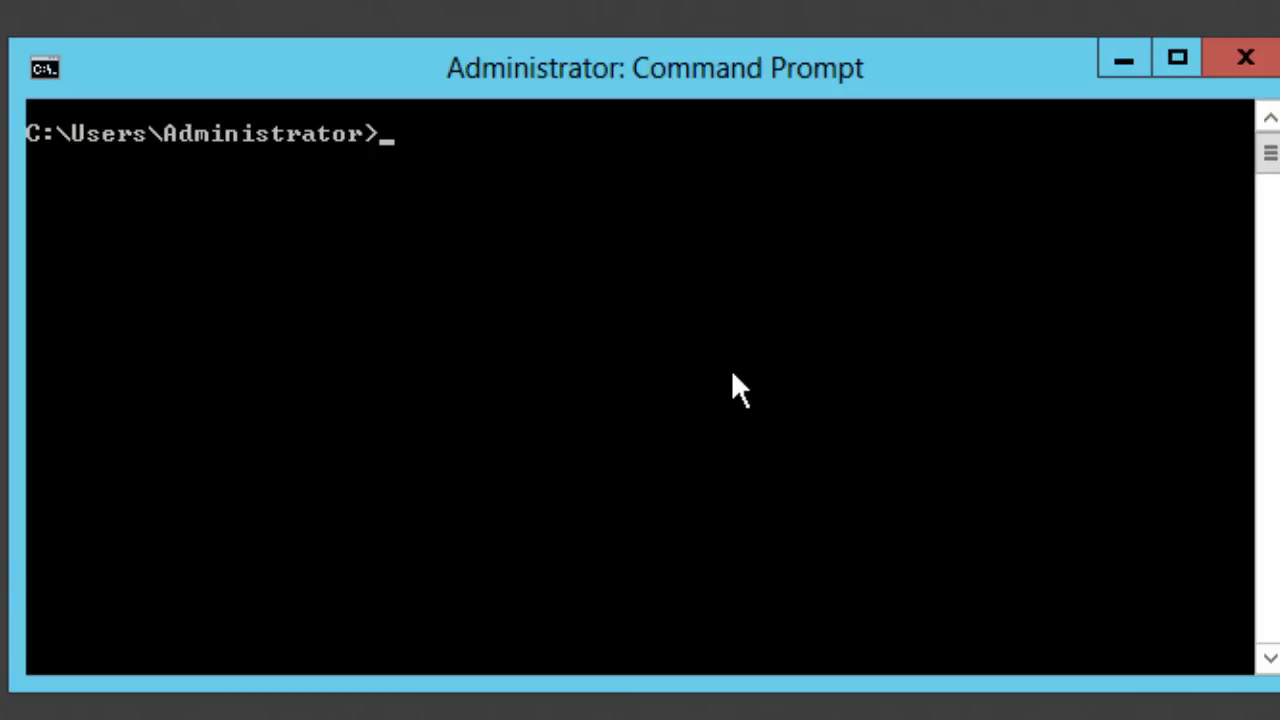
Step: Go to the root of drive C, clear the screen, and try the full ServerMigrationTools path
type("cd")
type(" c:")
key("Return")
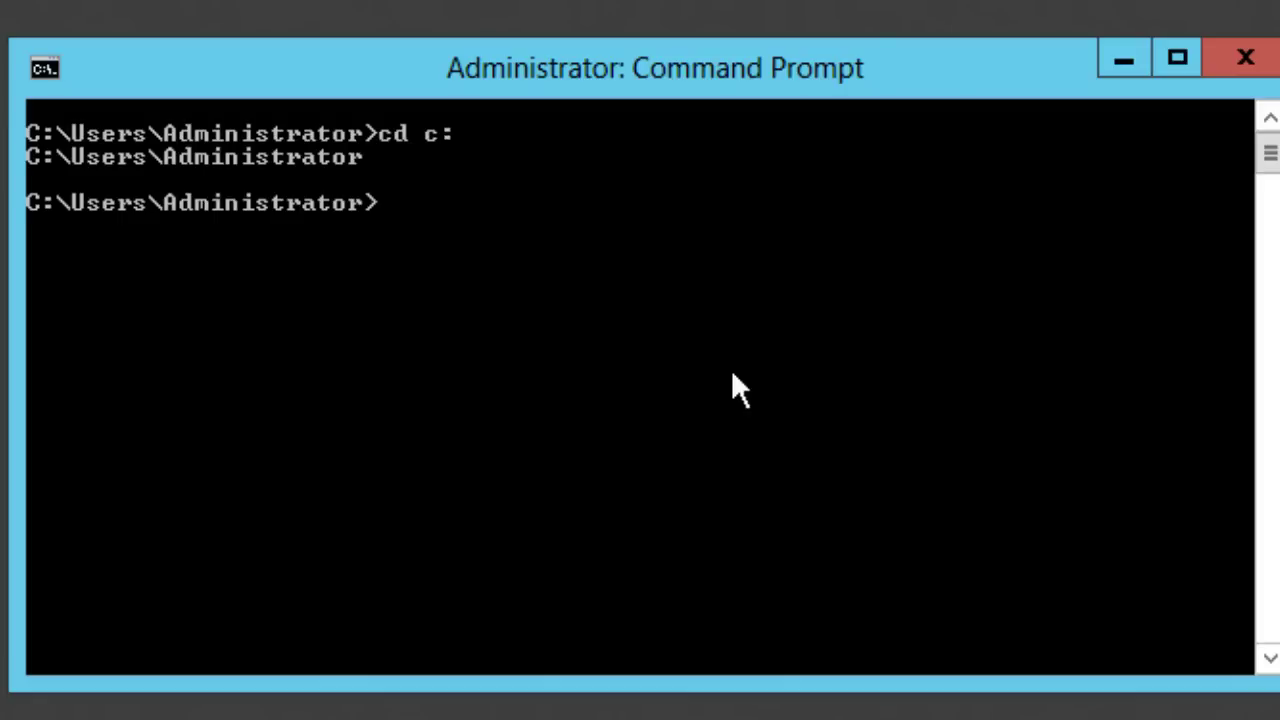
type("cd\\")
key("Return")
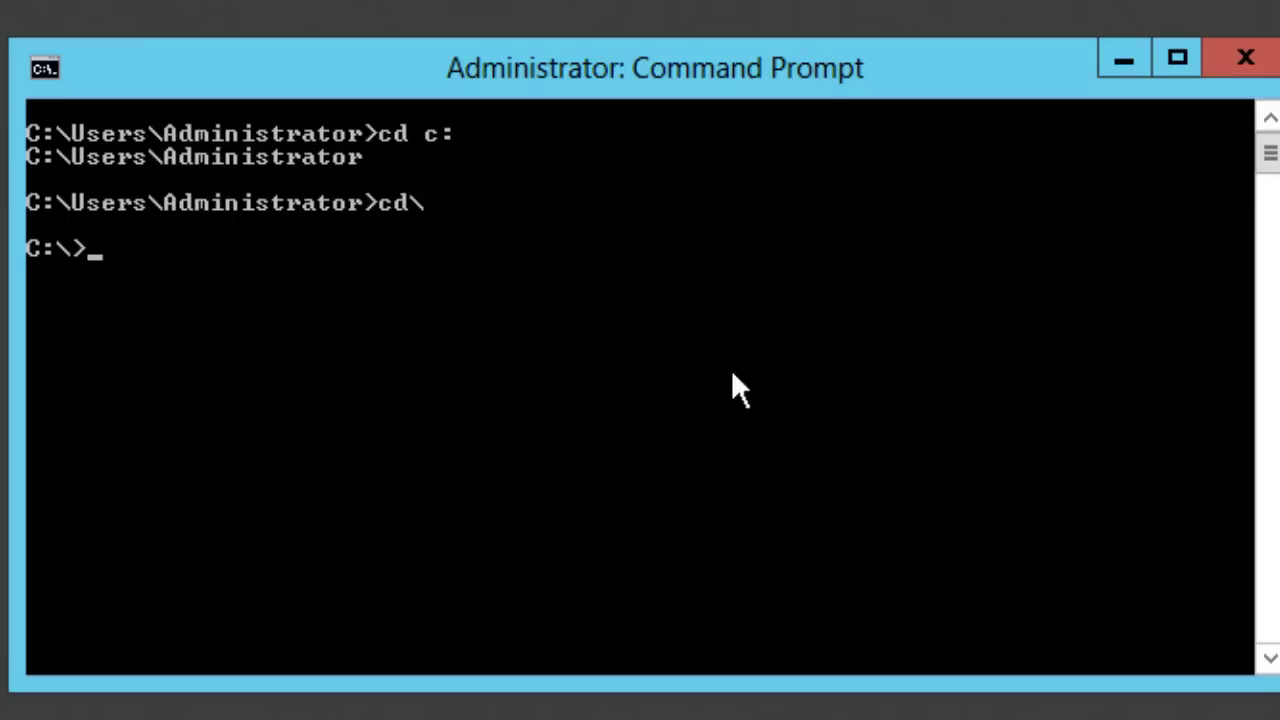
type("cls")
key("Return")
type("cd ")
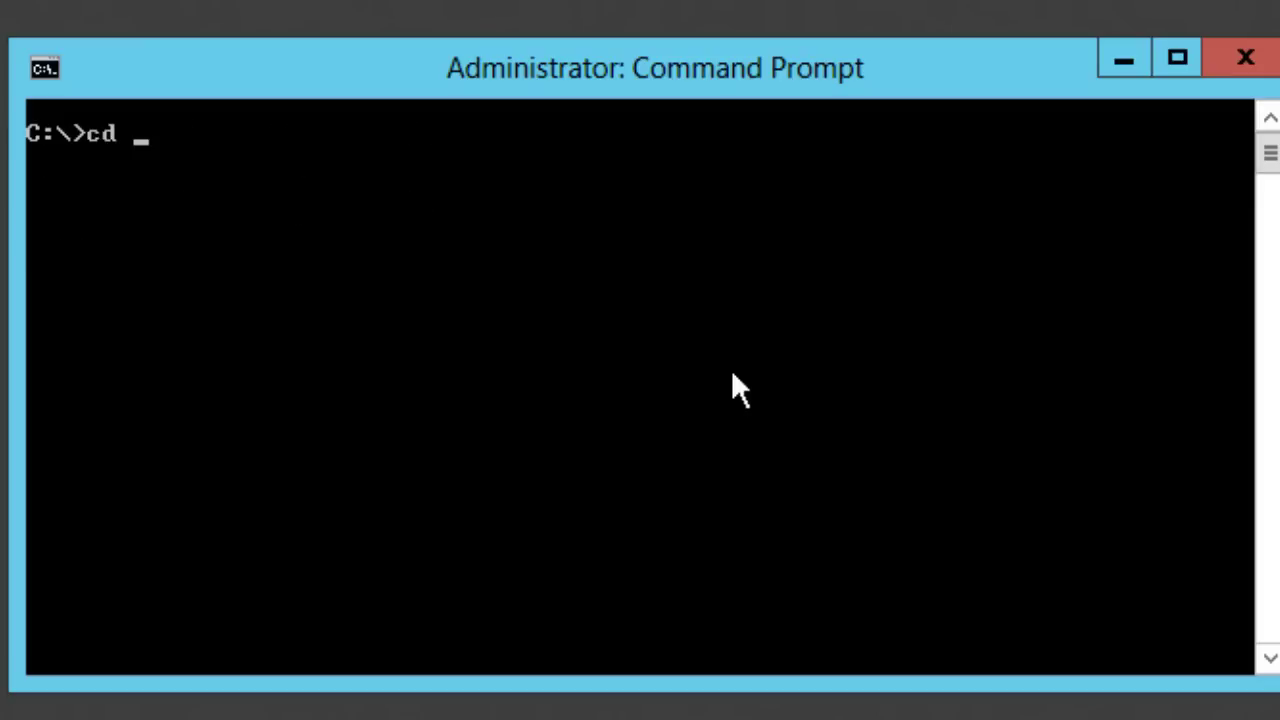
type("windows\\sys")
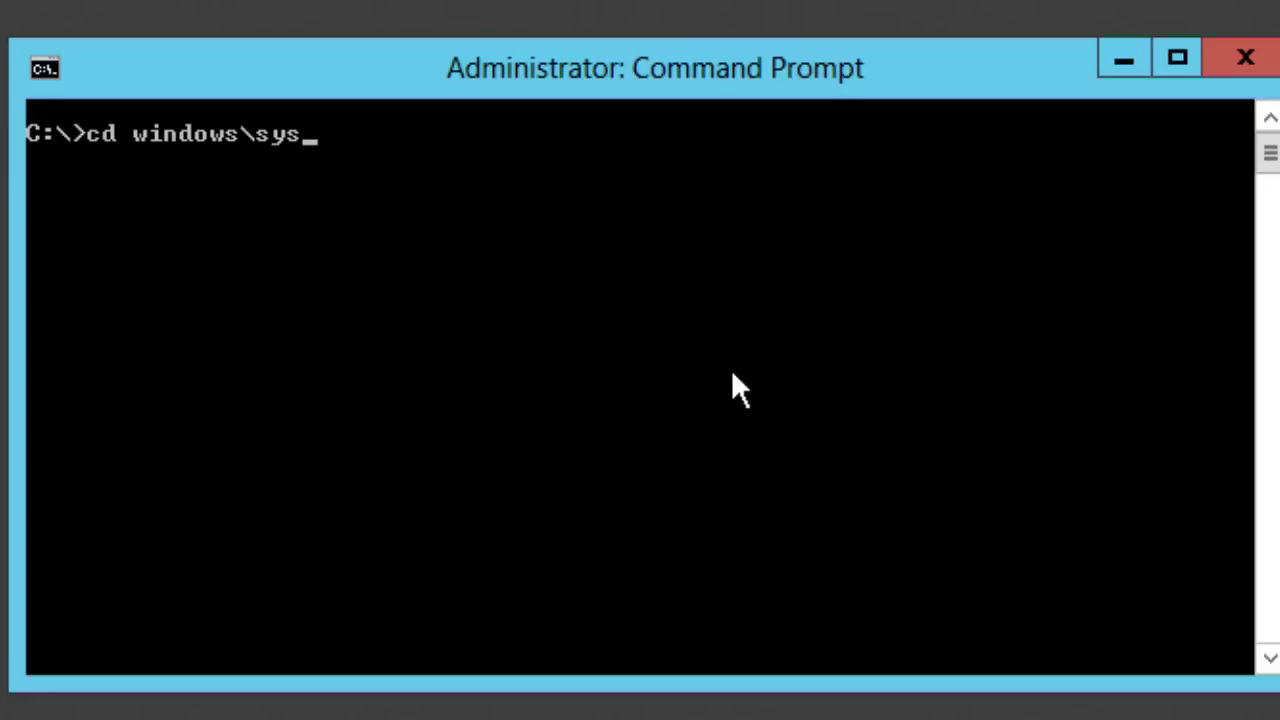
type("tems32\\")
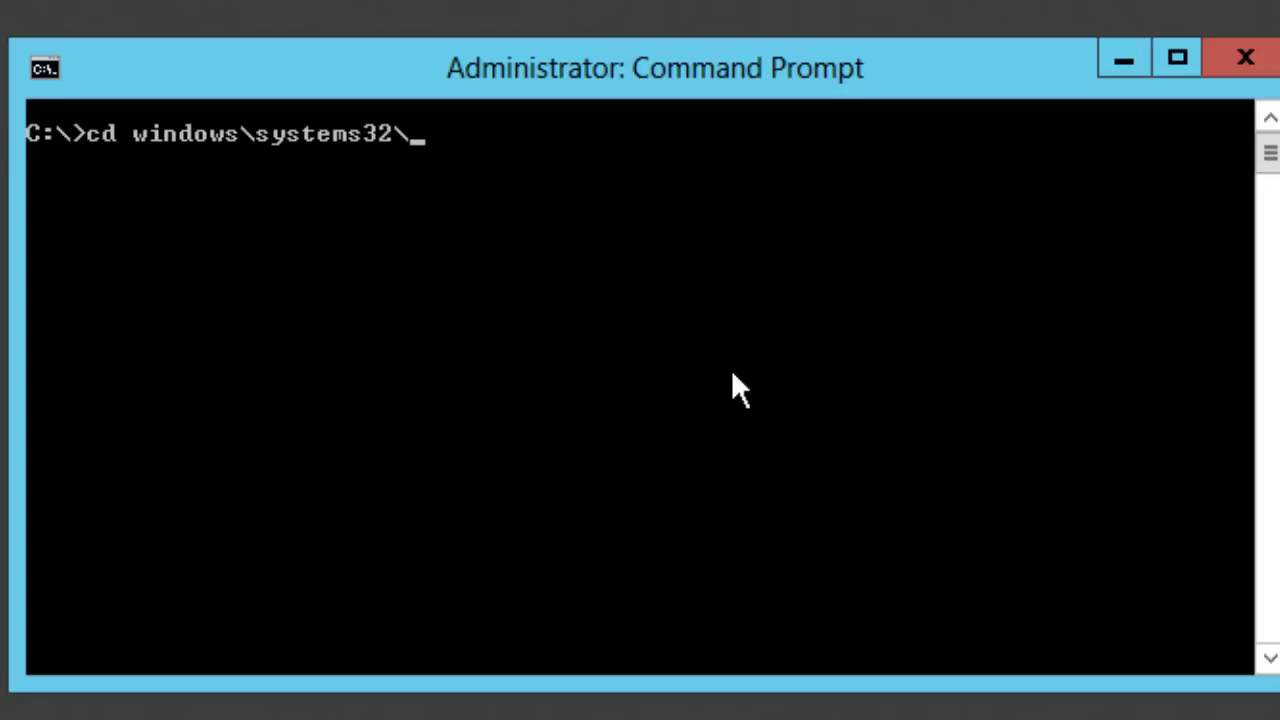
type("servermigrationtools")
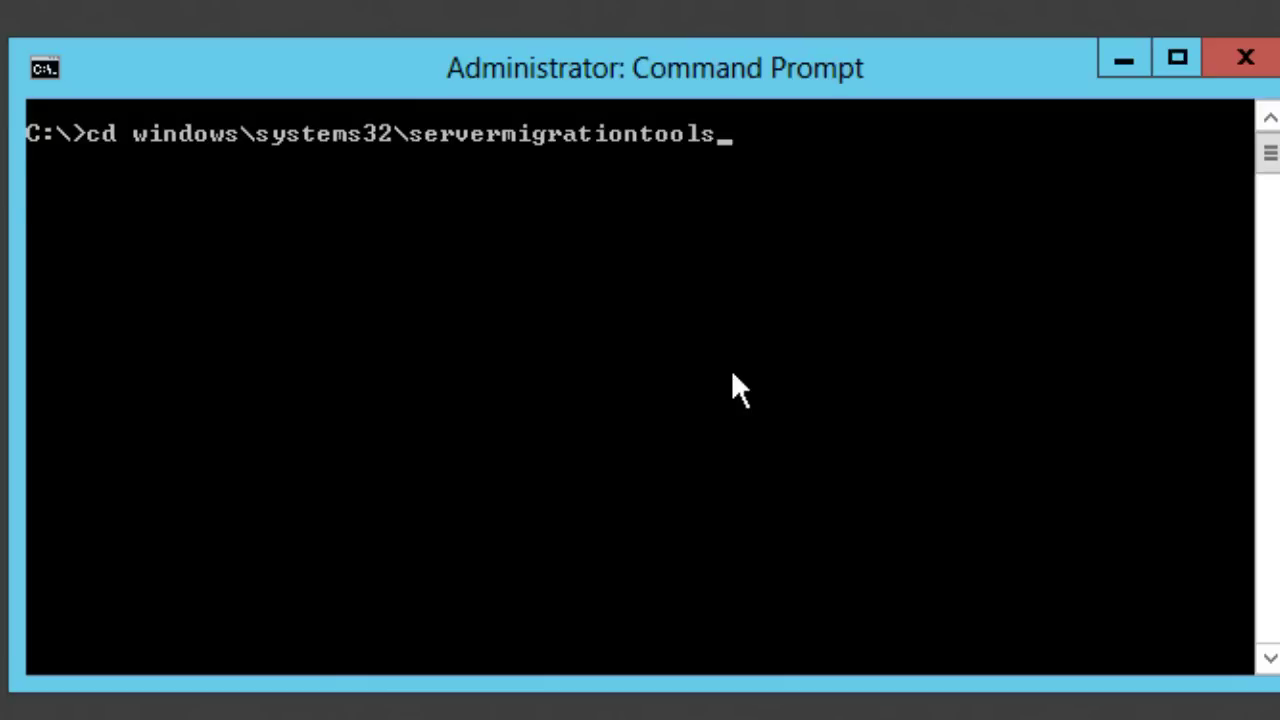
key("Return")
Step: Step into Windows, System32, then ServerMigrationTools, and clear the screen
type("cd ")
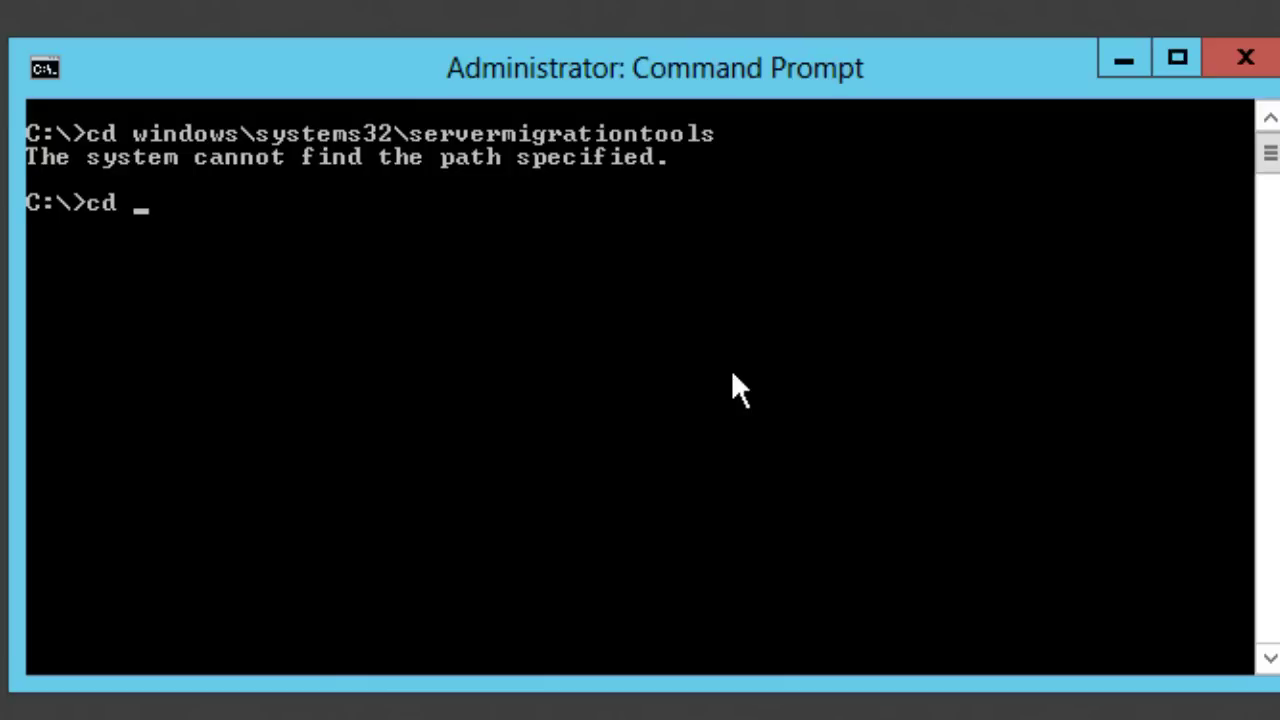
type("windows")
key("Return")
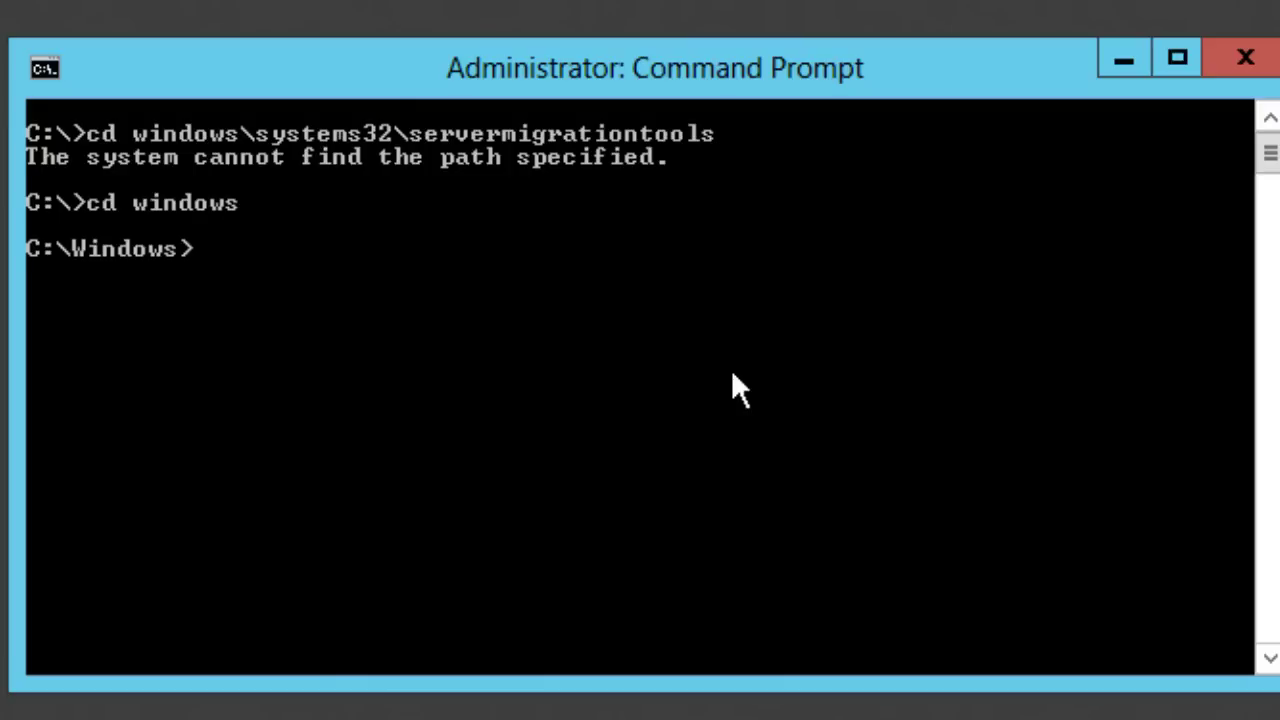
type("cd system")
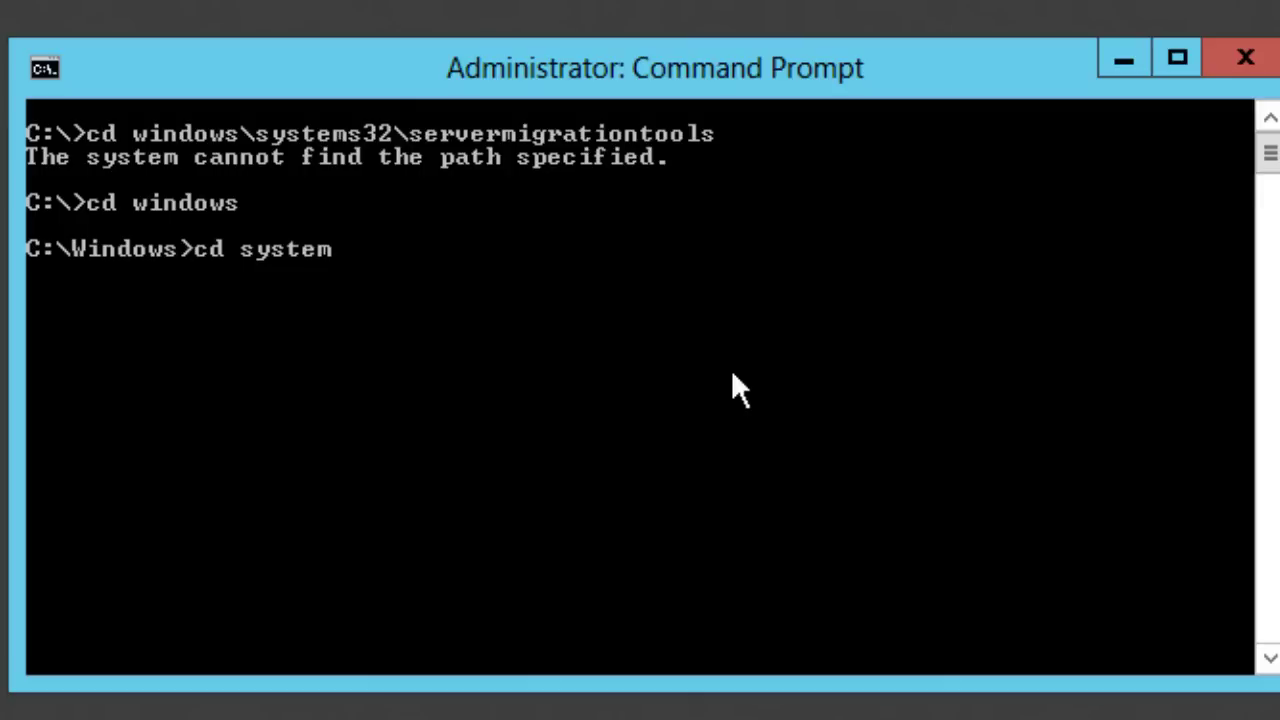
type("32")
key("Return")
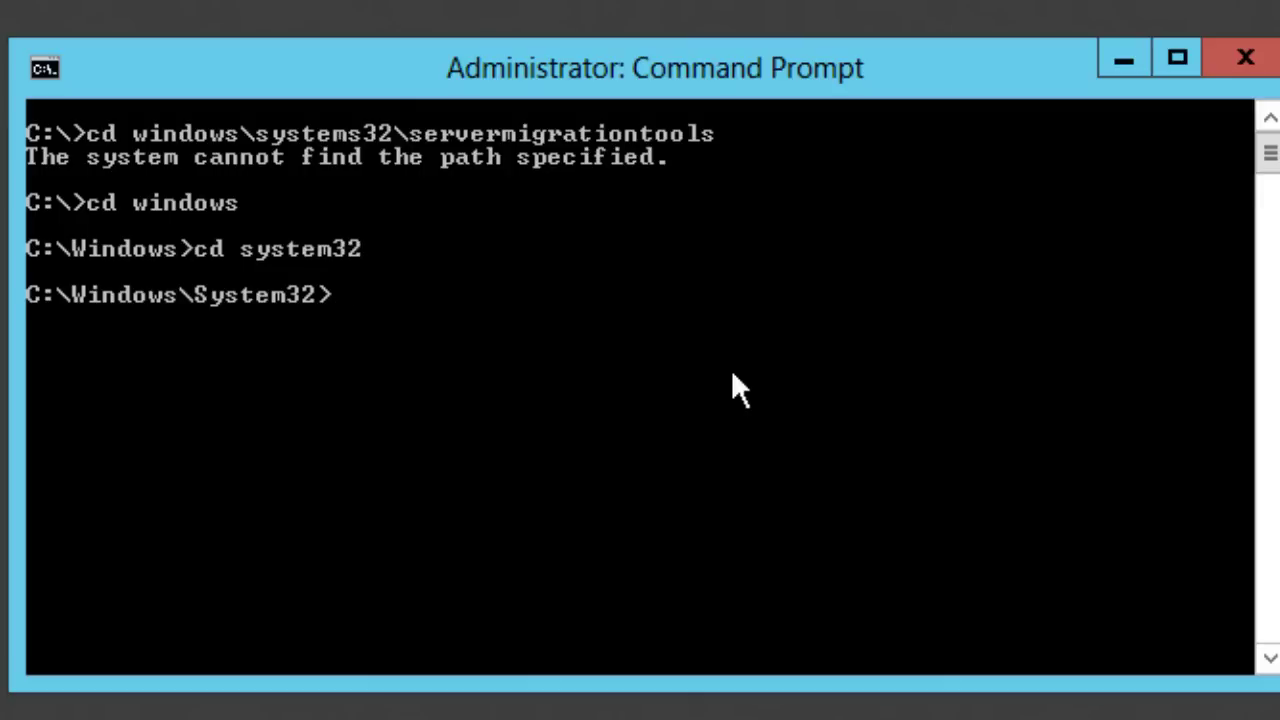
type("cd serverm")
key("Tab")
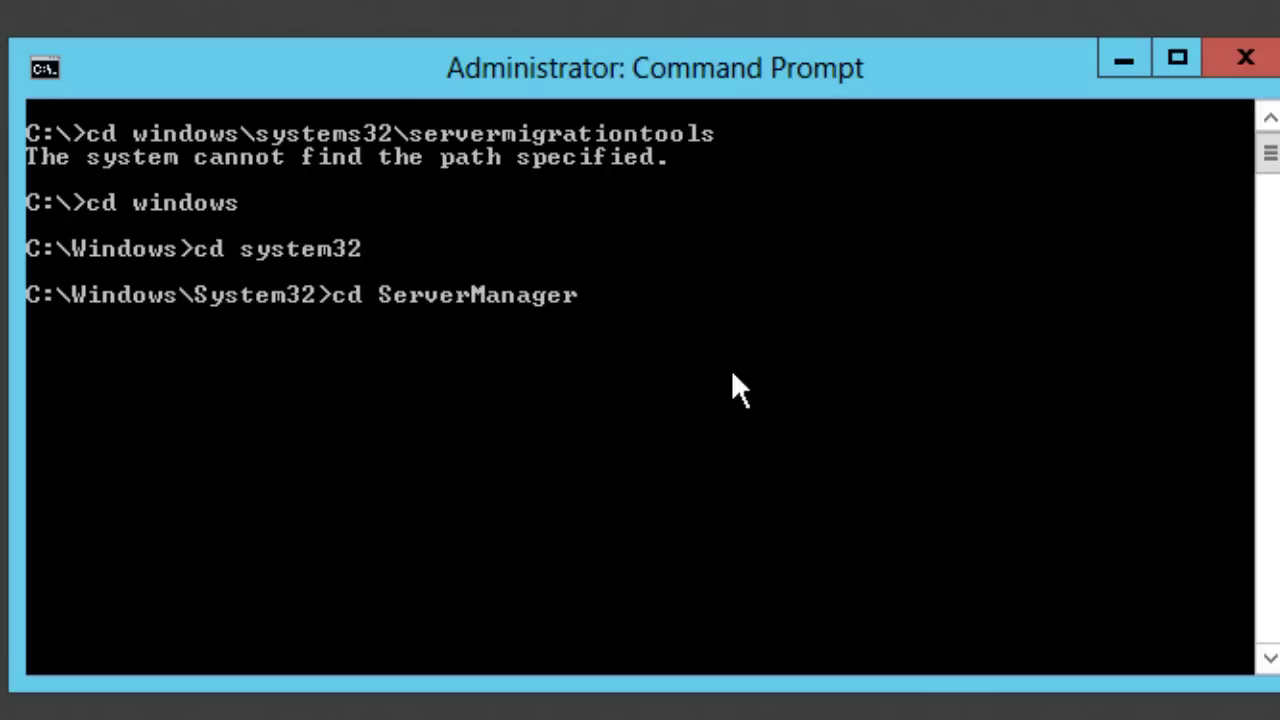
key("Tab")
key("Tab")
key("Return")
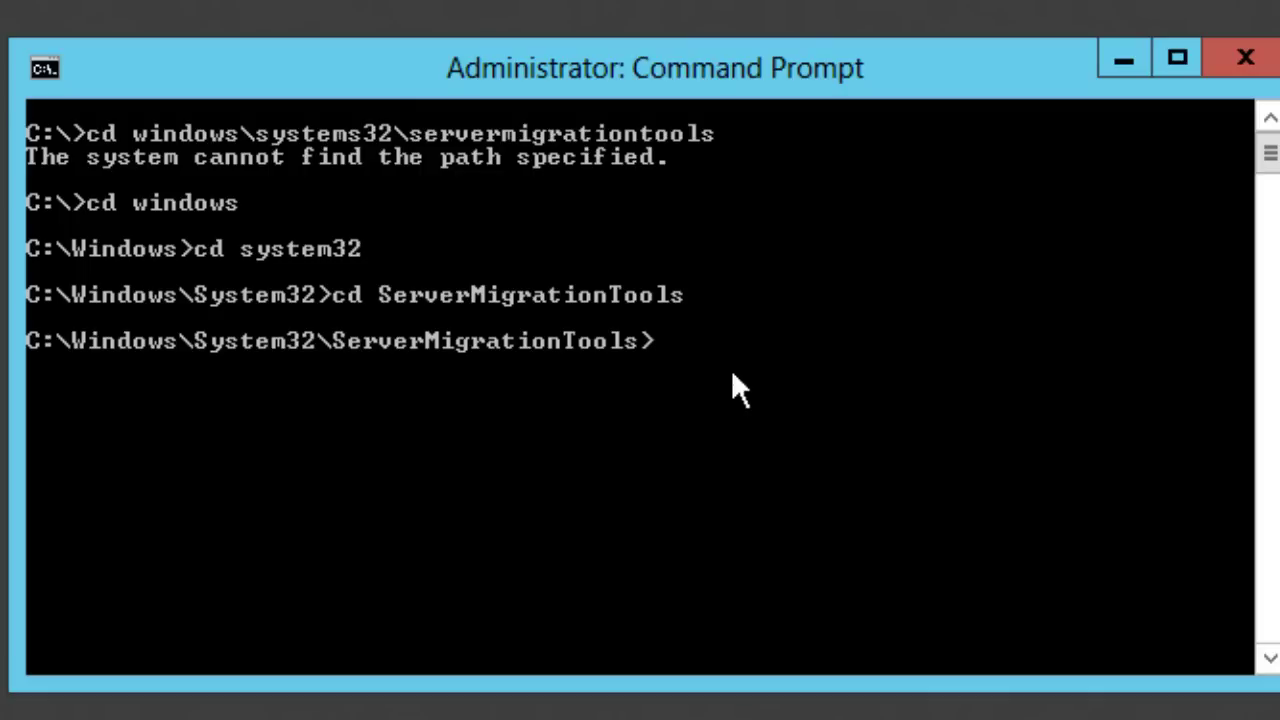
type("cls")
key("Return")
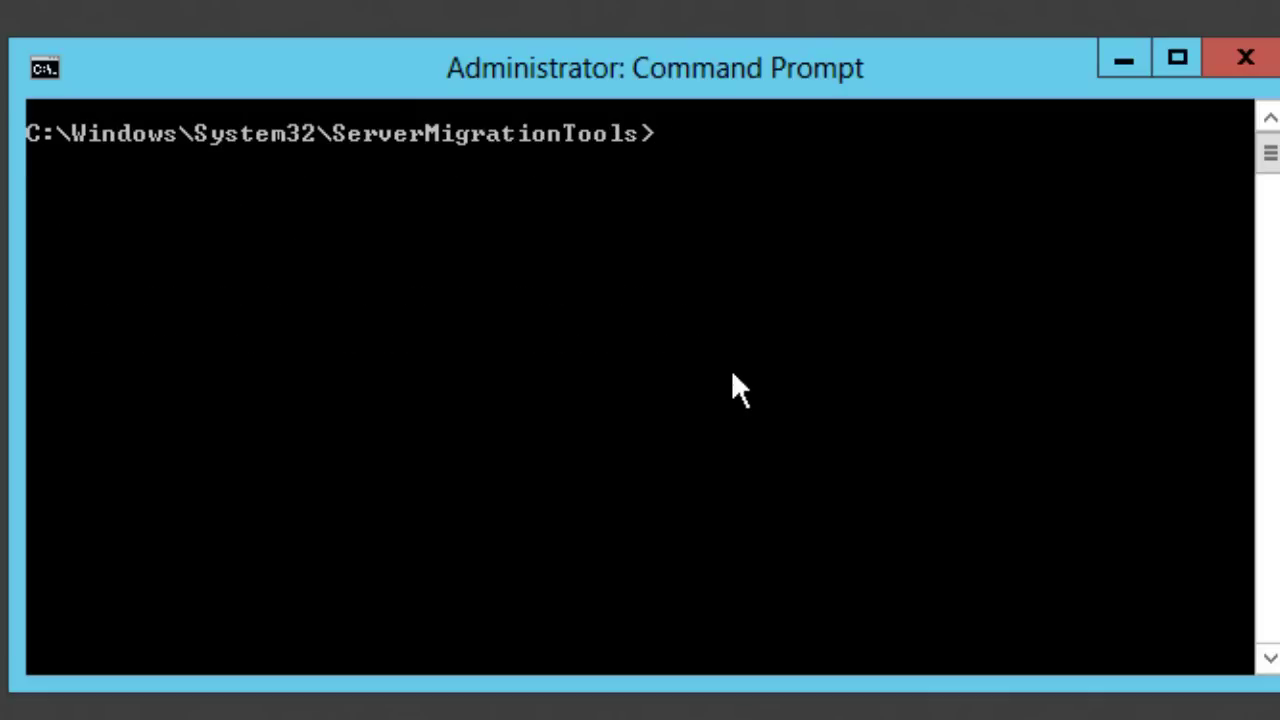
Step: Type 'smideploy /package /architecture x86 /os WS03 /path' without running it yet
type("smideply")
key("BackSpace")
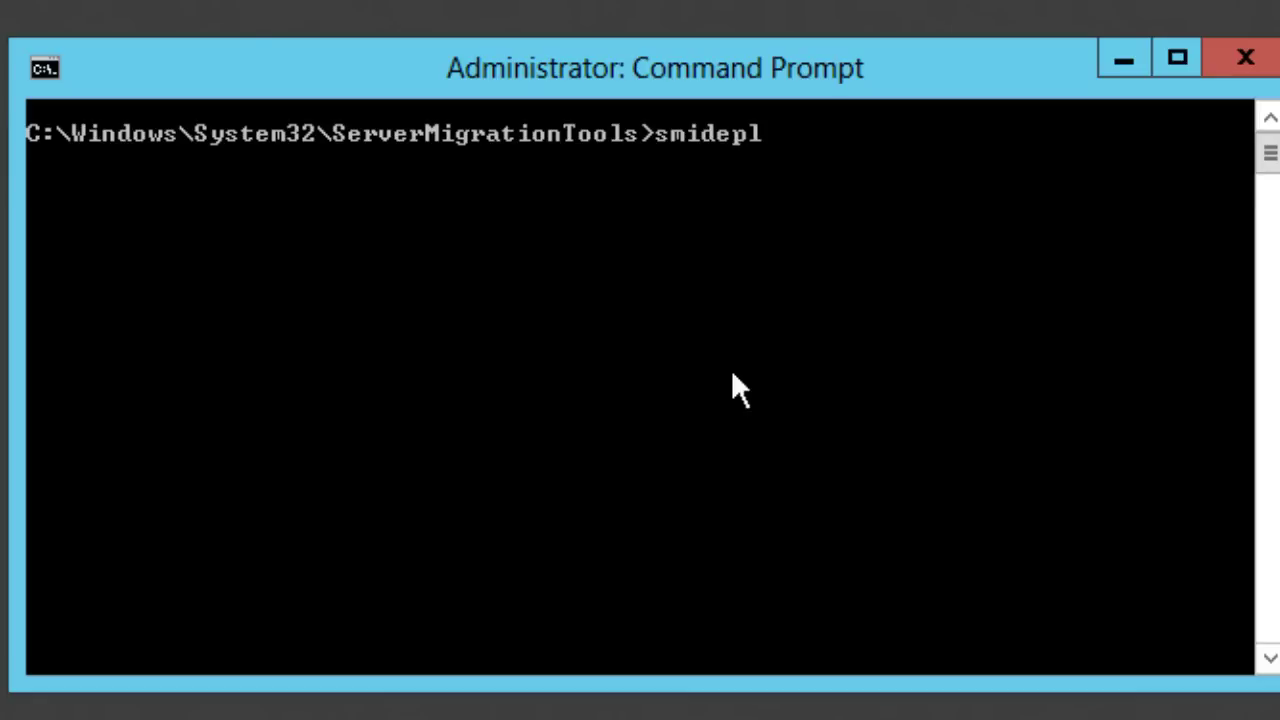
type("oy /package ")
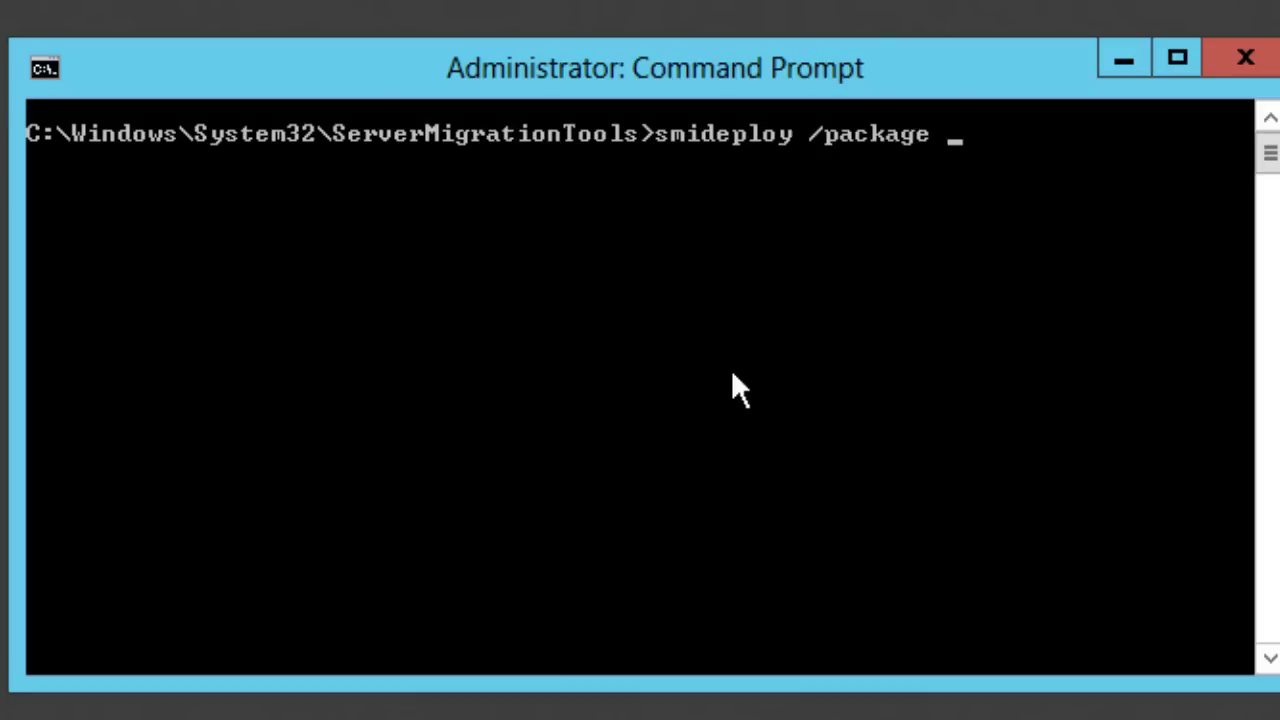
type("/arch")
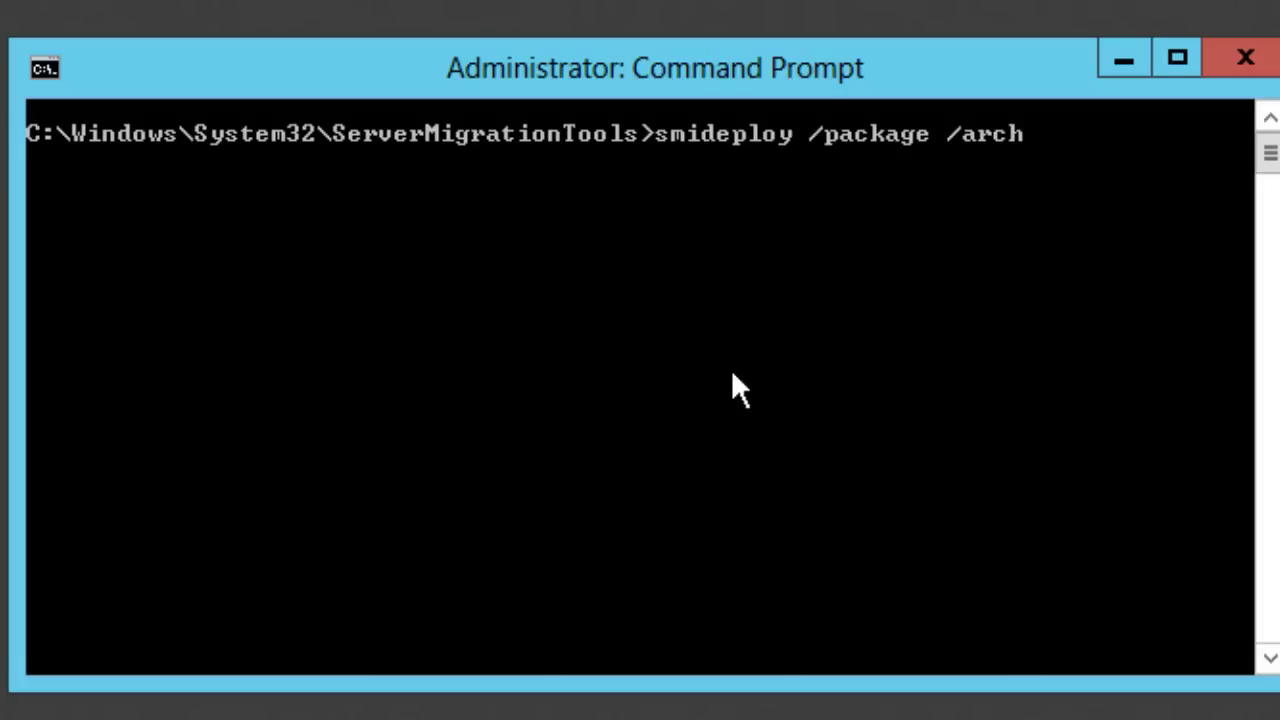
type("itecture")
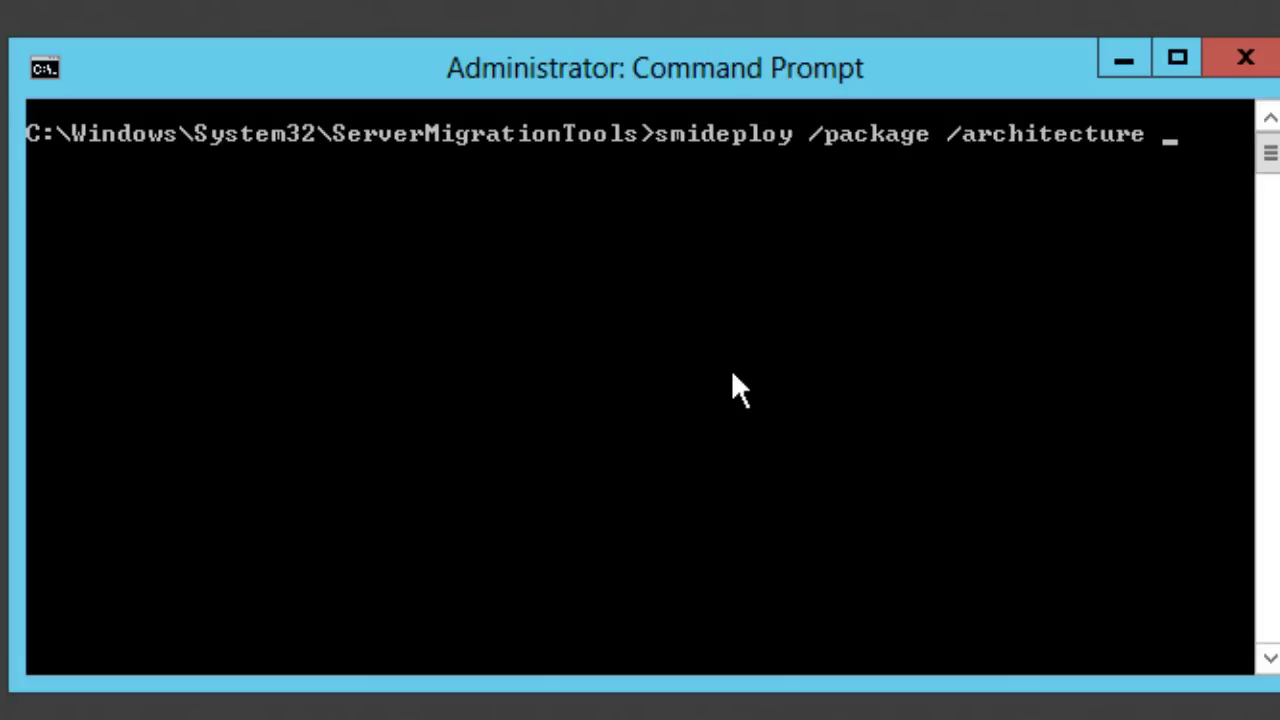
type(" x86 /")
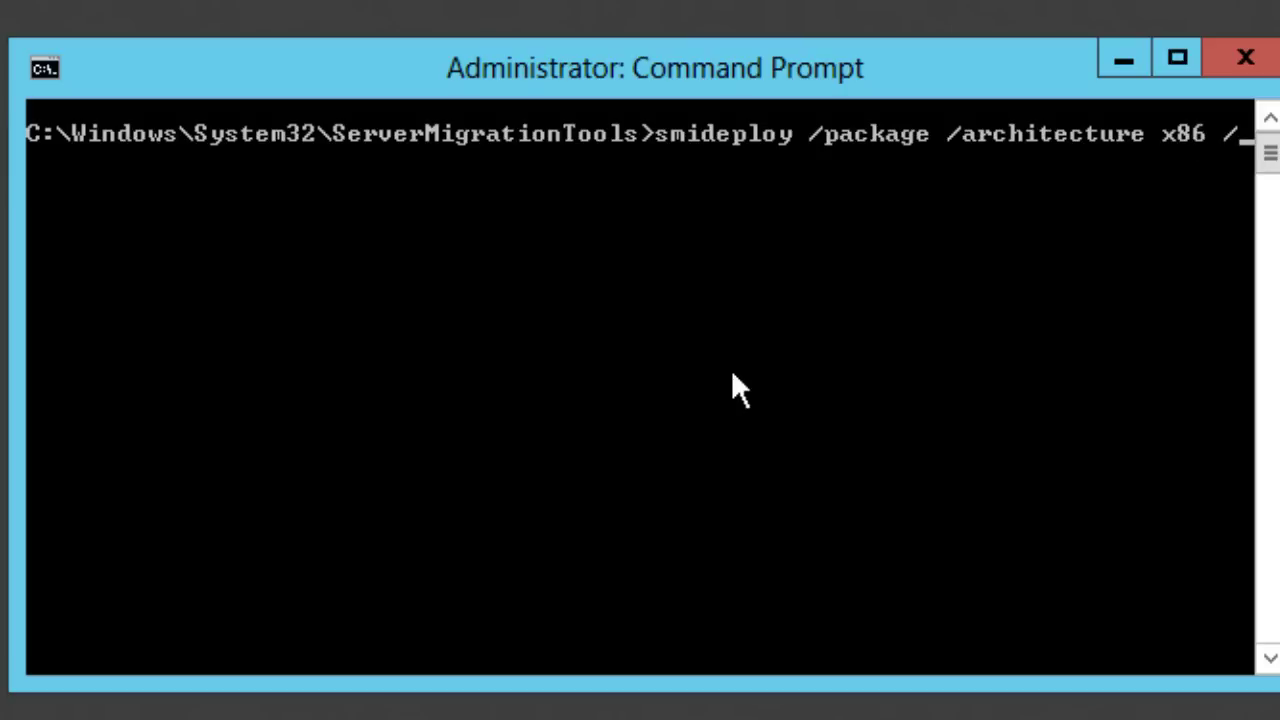
type("os WS03")
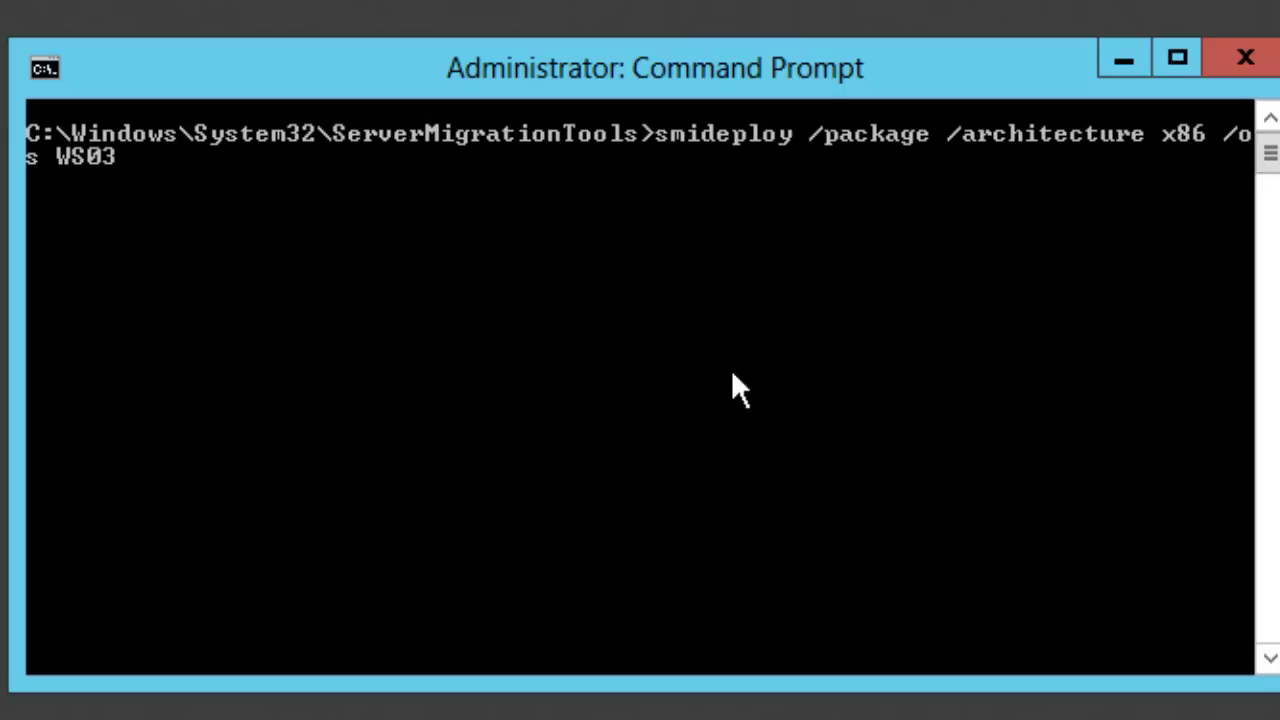
type(" /path")
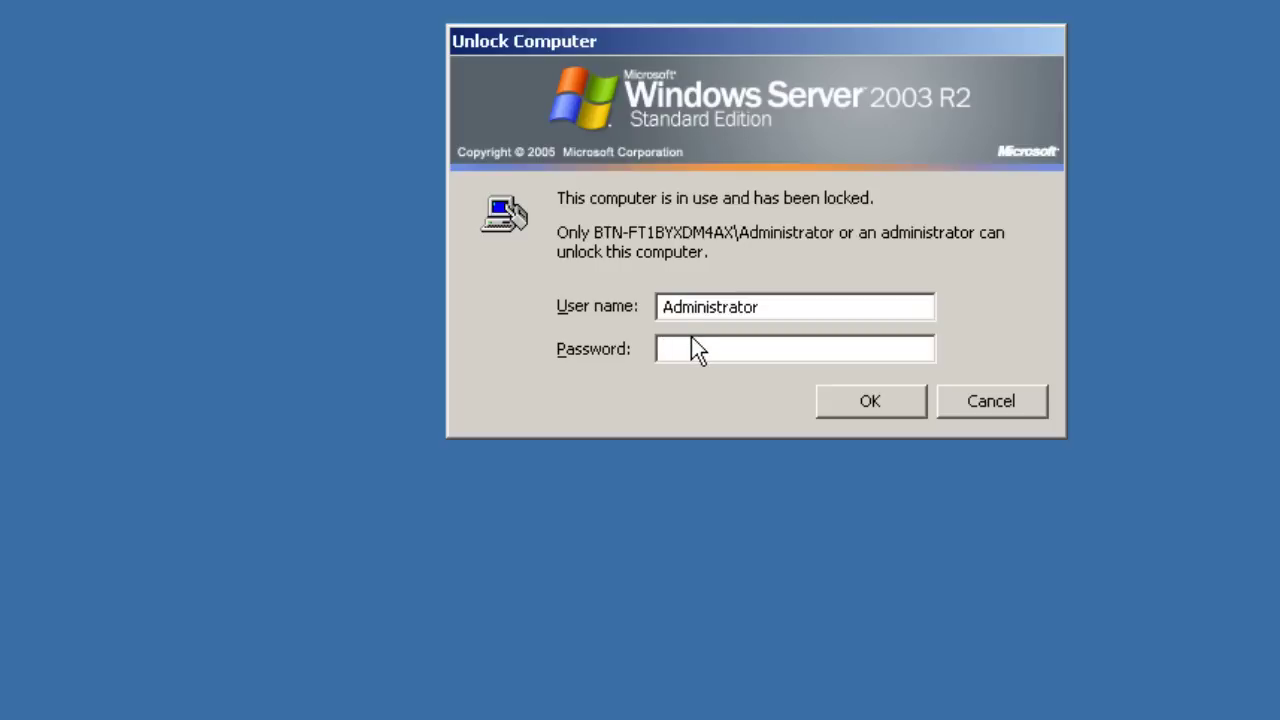
Step: Unlock the Server 2003 VM with the Administrator password and open C:\mig via My Computer
type("********")
key("Return")
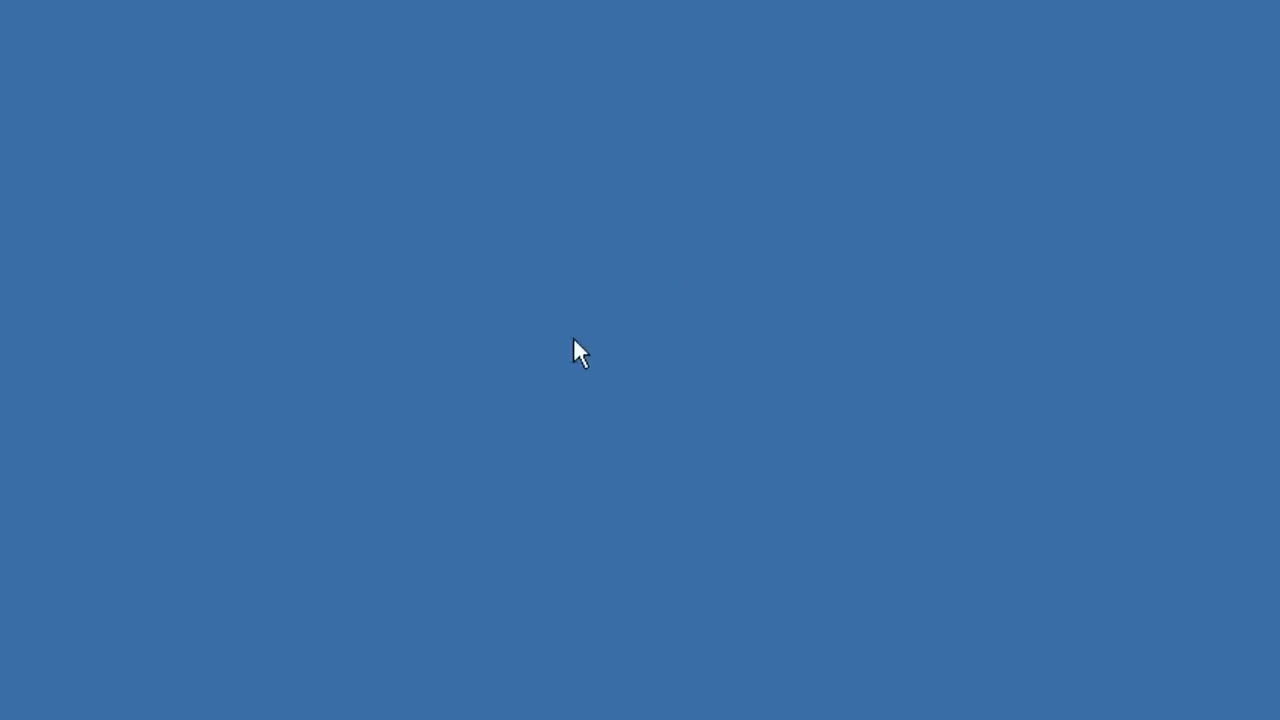
double_click(48, 35)
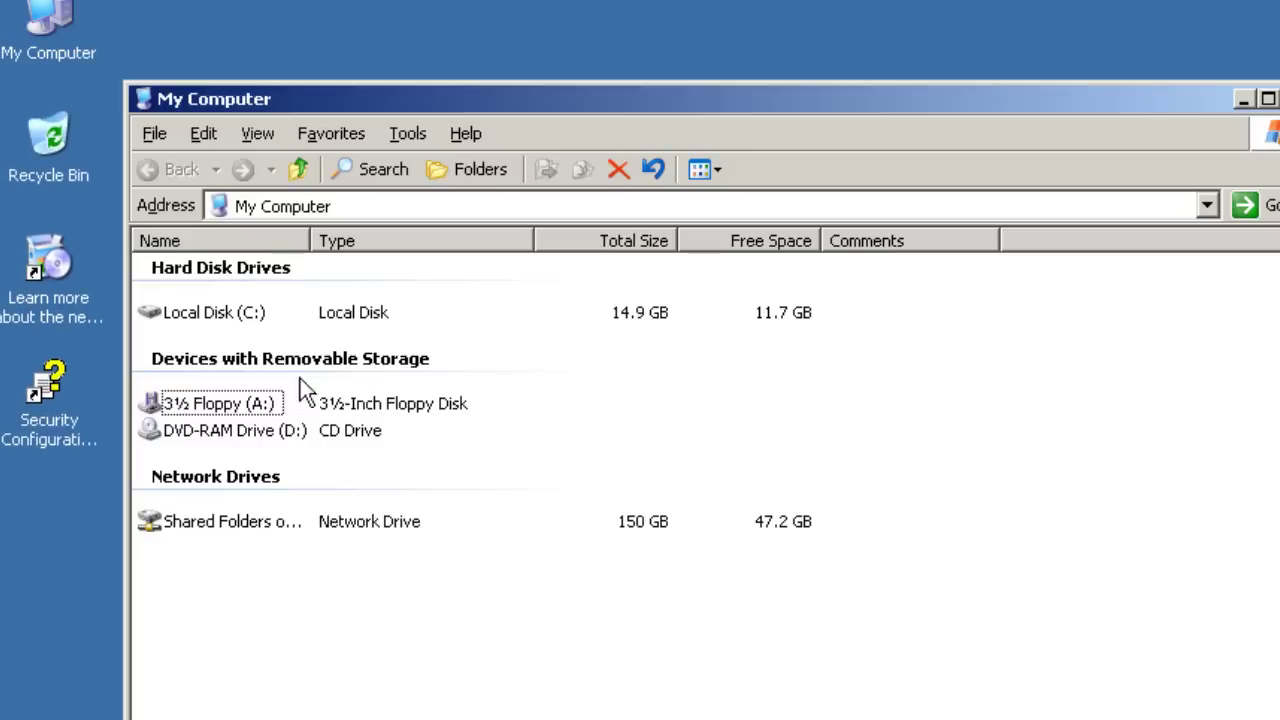
double_click(244, 318)
left_click(178, 298)
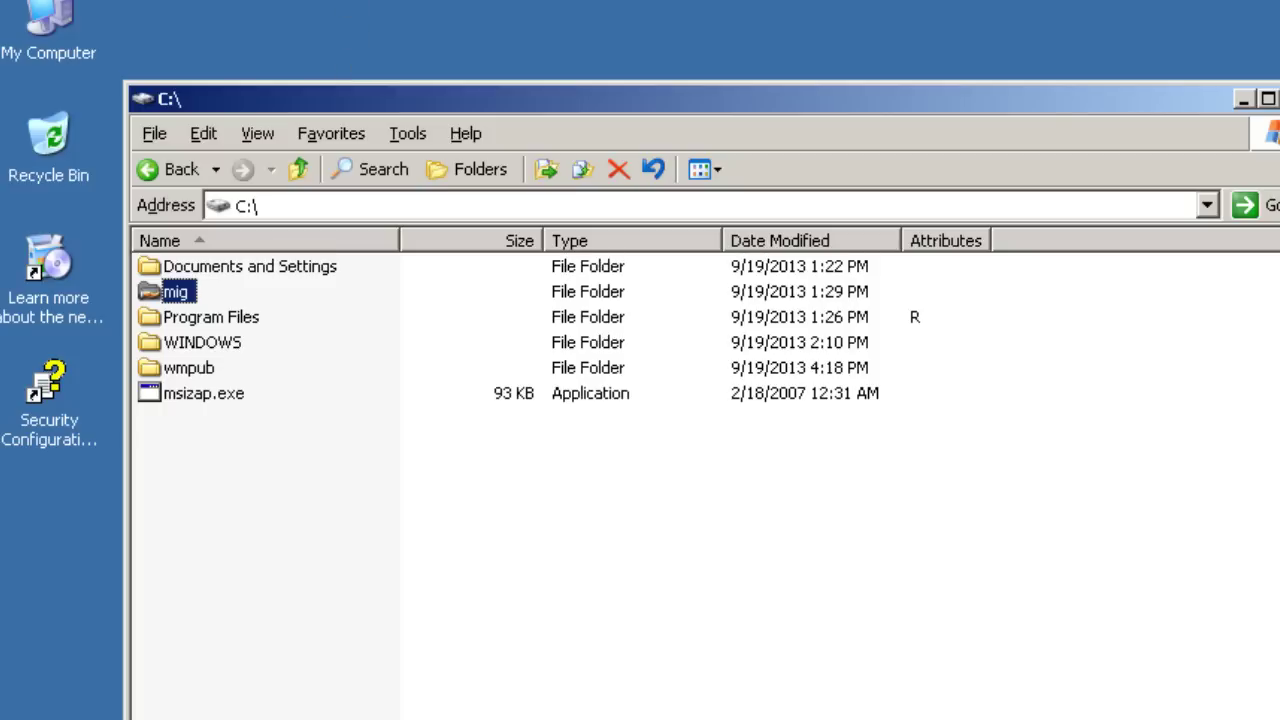
double_click(178, 292)
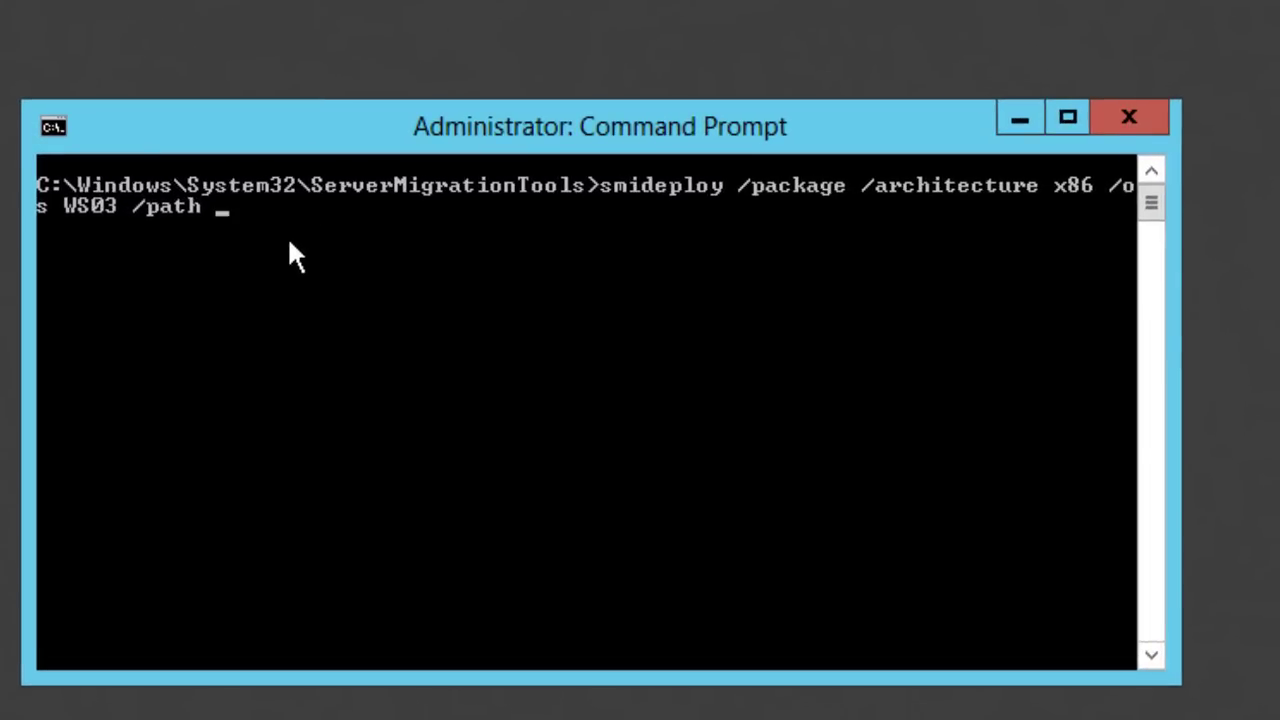
Step: Add path \\192.168.129.153\mig, run it, then correct the name to smigdeploy and rerun
type("\\\\192.16")
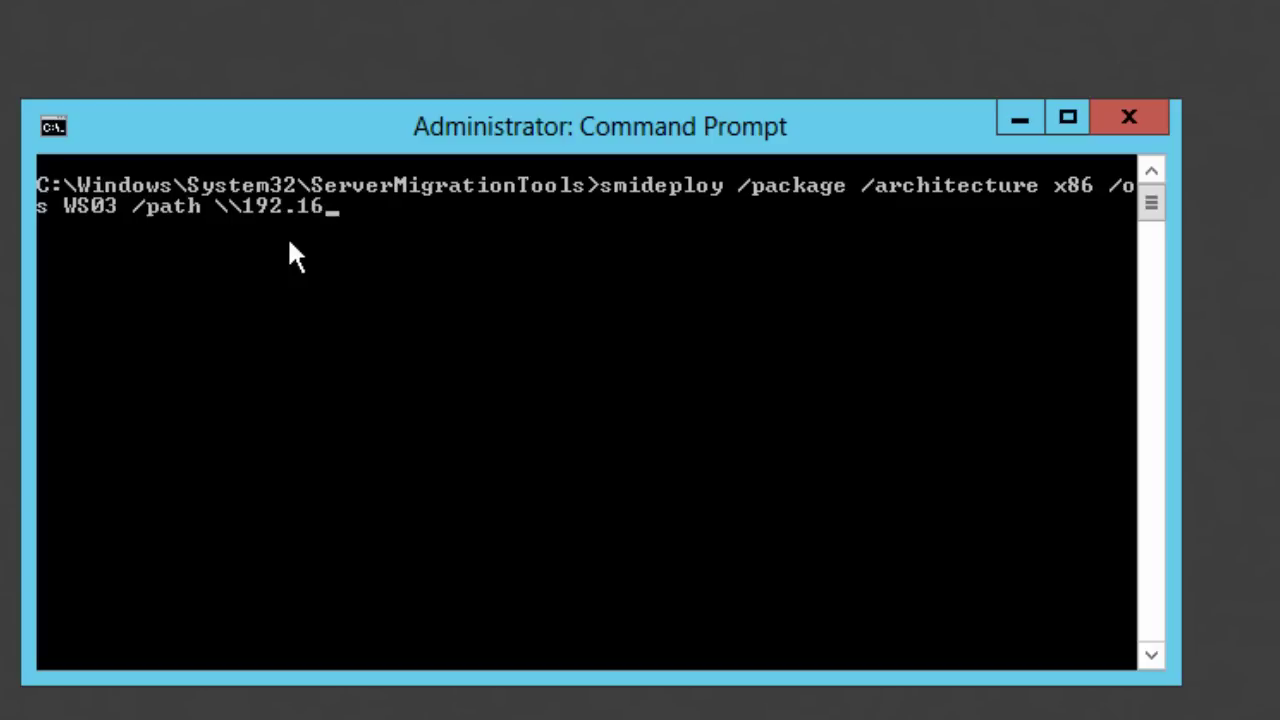
type("8.129.153")
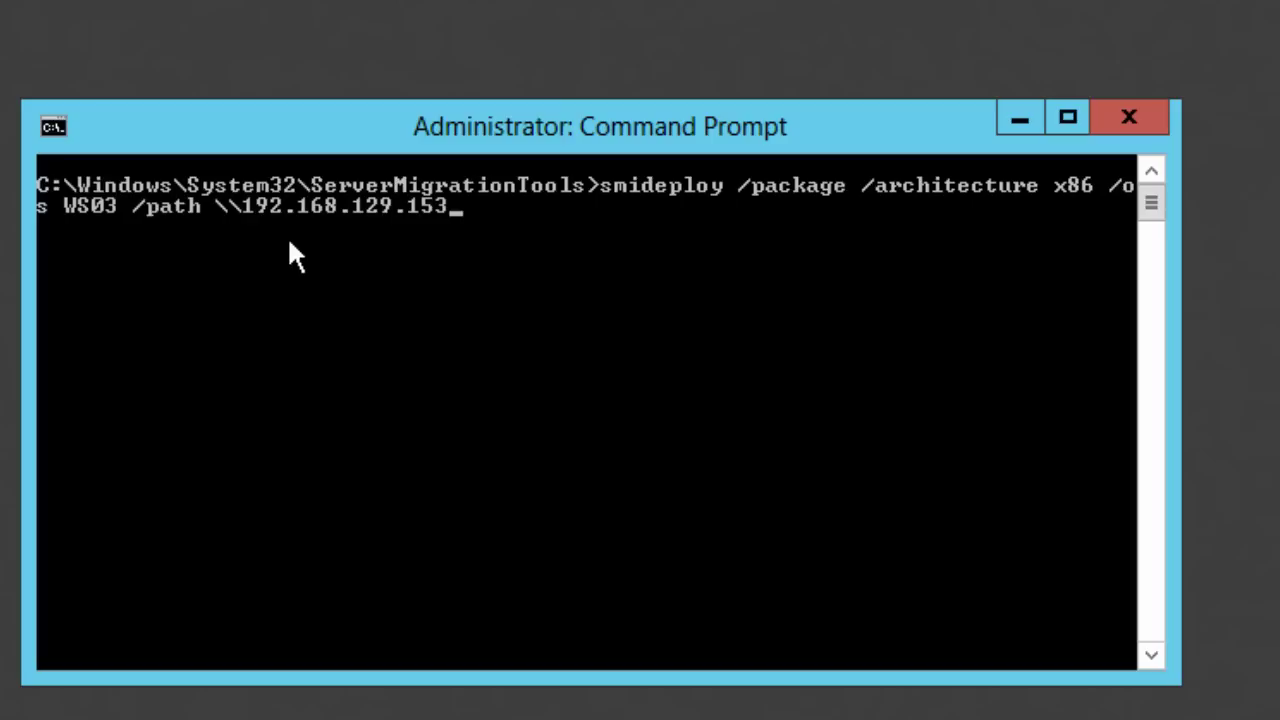
type("\\mig")
key("Return")
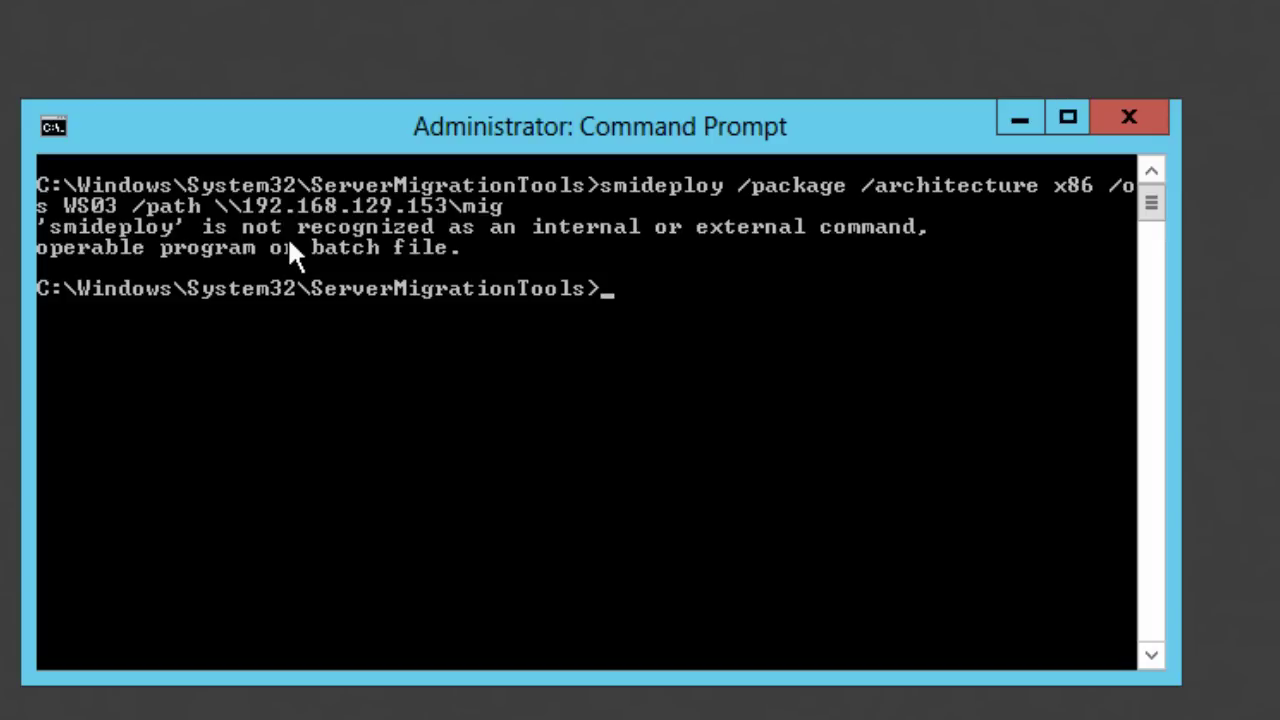
key("Up")
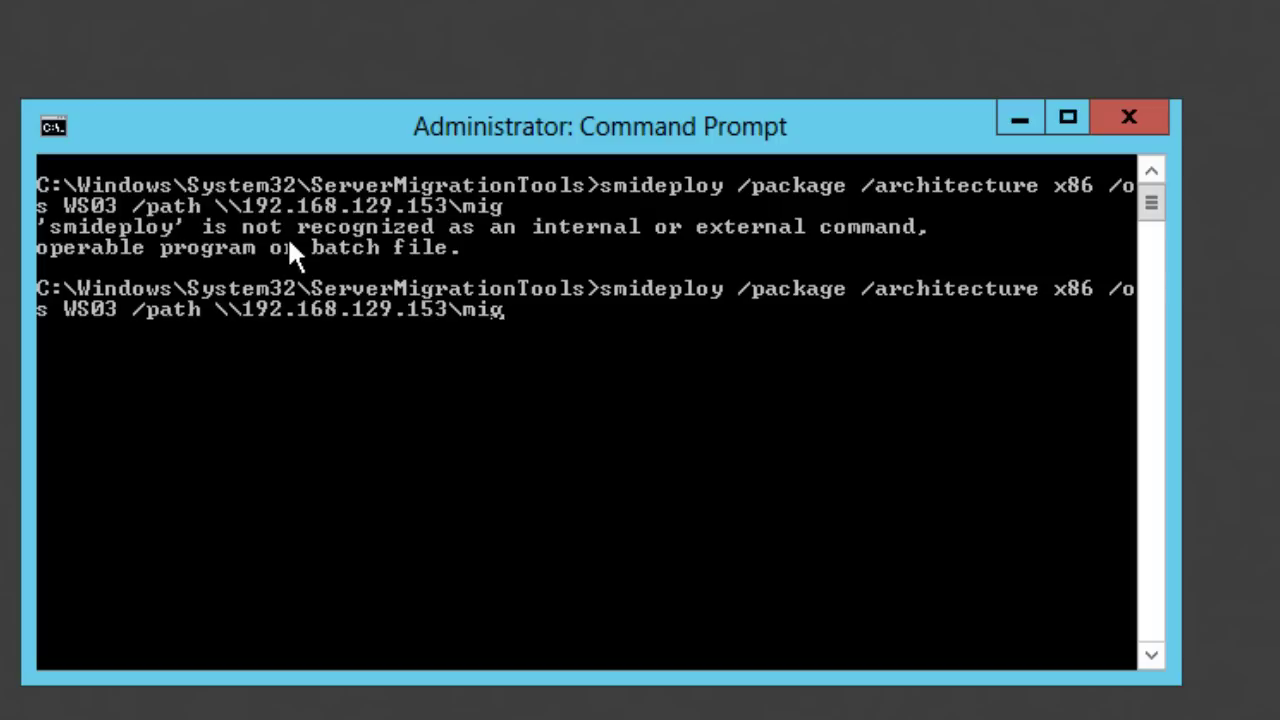
key("Left")
key("Left")
key("Left")
key("Left")
key("Left")
key("Left")
key("Left")
key("Left")
key("Left")
key("Left")
key("Left")
key("Left")
key("Left")
key("Left")
key("Left")
key("Left")
key("Left")
key("Left")
key("Left")
key("Left")
key("Left")
key("Left")
key("Left")
key("Left")
key("Left")
key("Left")
key("Left")
key("Left")
key("Left")
key("Left")
key("Left")
key("Left")
key("Left")
key("Left")
key("Left")
key("Right")
type("g")
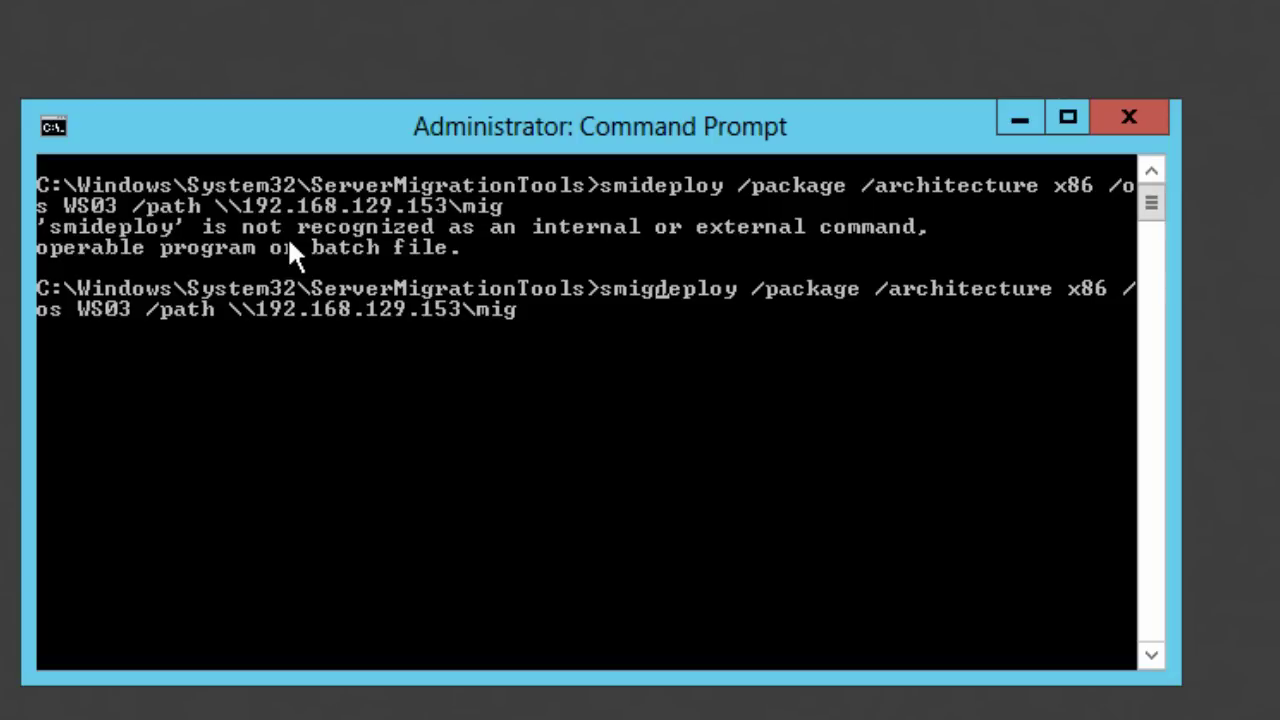
key("Return")
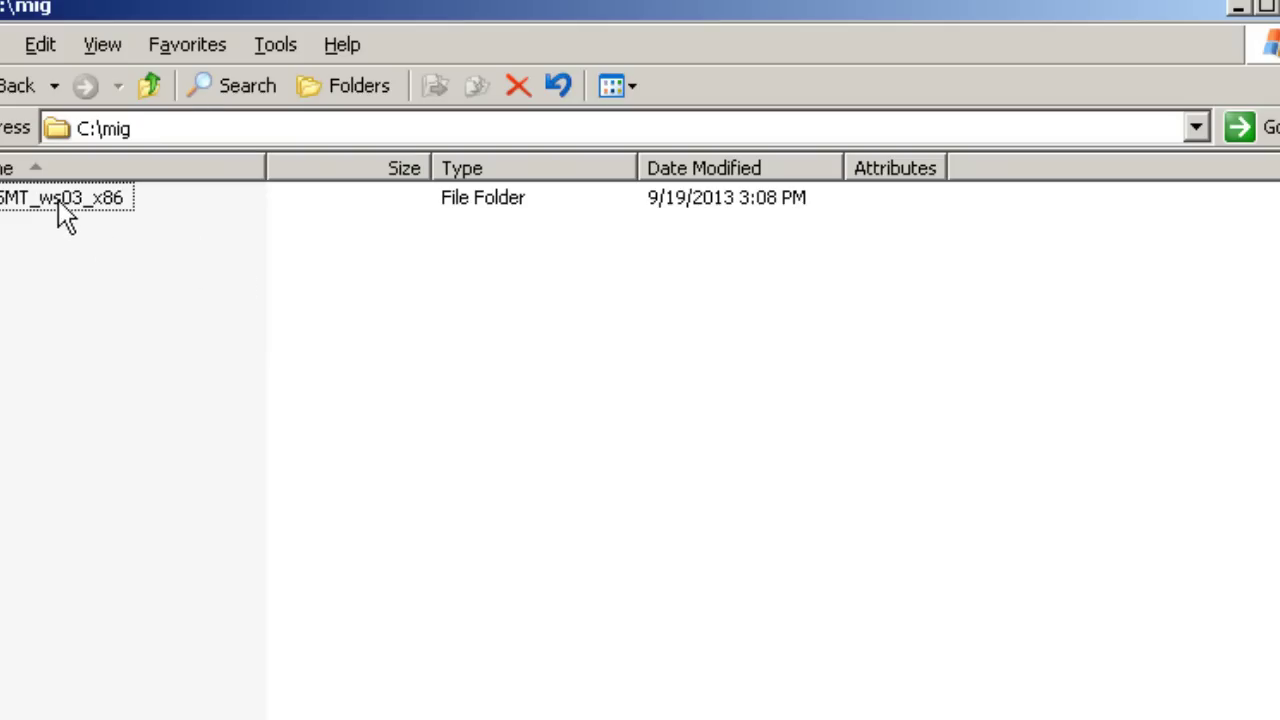
Step: Open the SMT_ws03_x86 folder in C:\mig to see the copied Migration Tools files
double_click(58, 204)
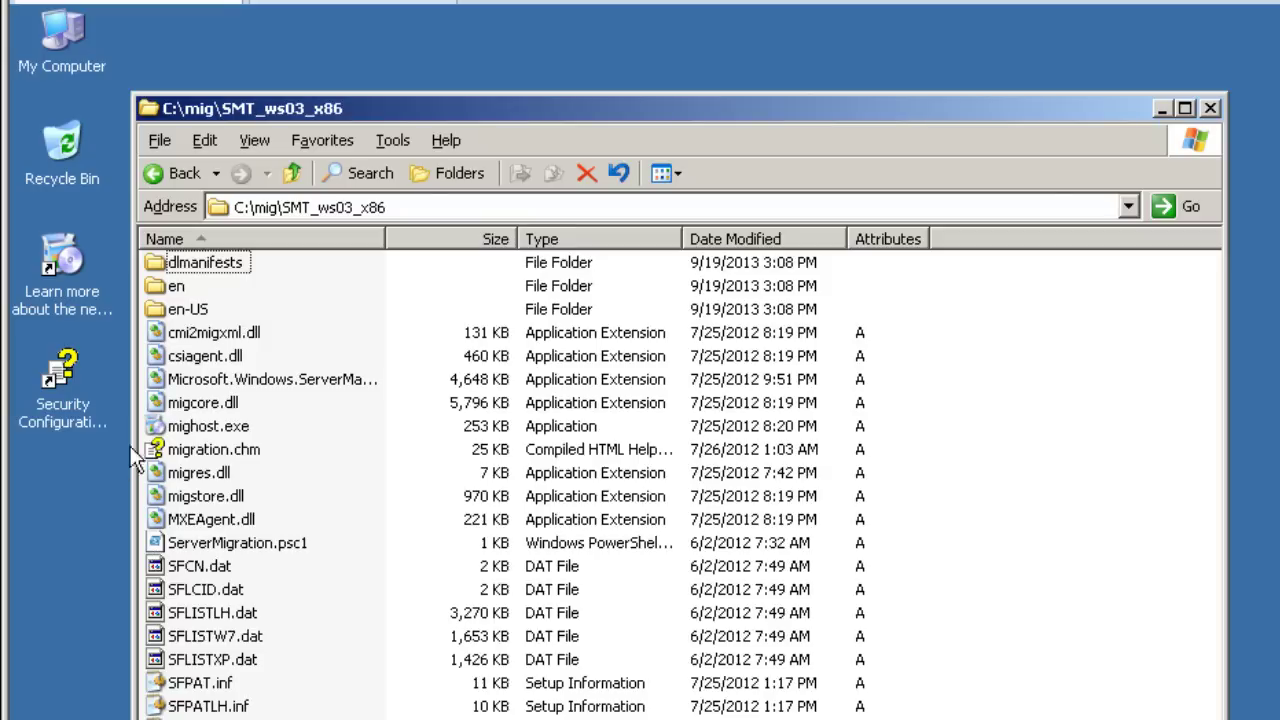
Step: Close Explorer, open Command Prompt from the Start menu, and go to the C:\ root
left_click(1212, 109)
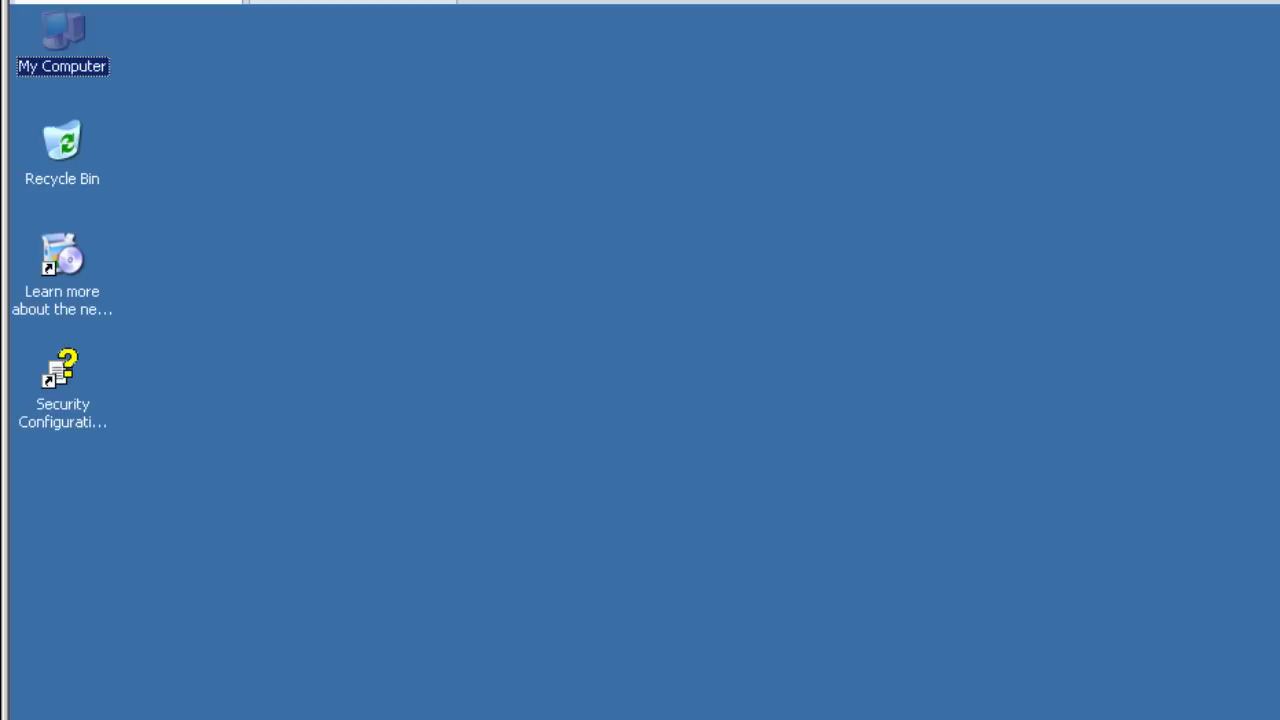
key("super")
left_click(139, 540)
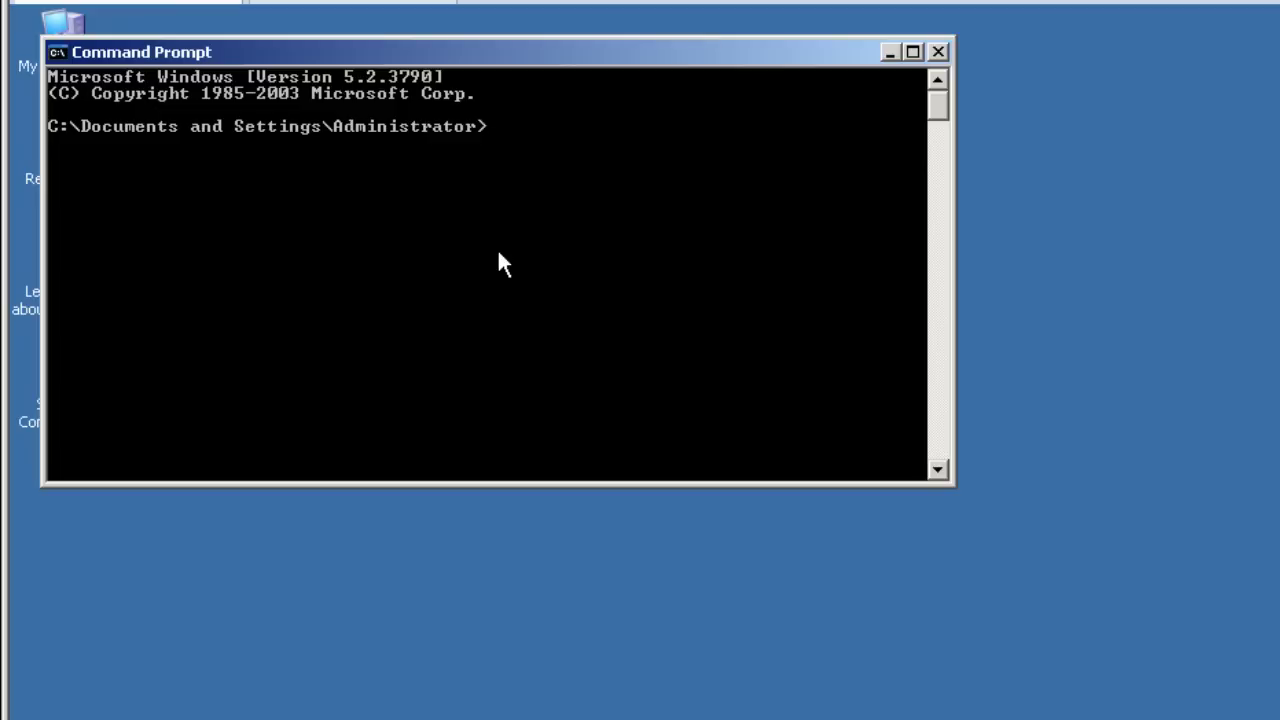
type("cd mig")
key("Return")
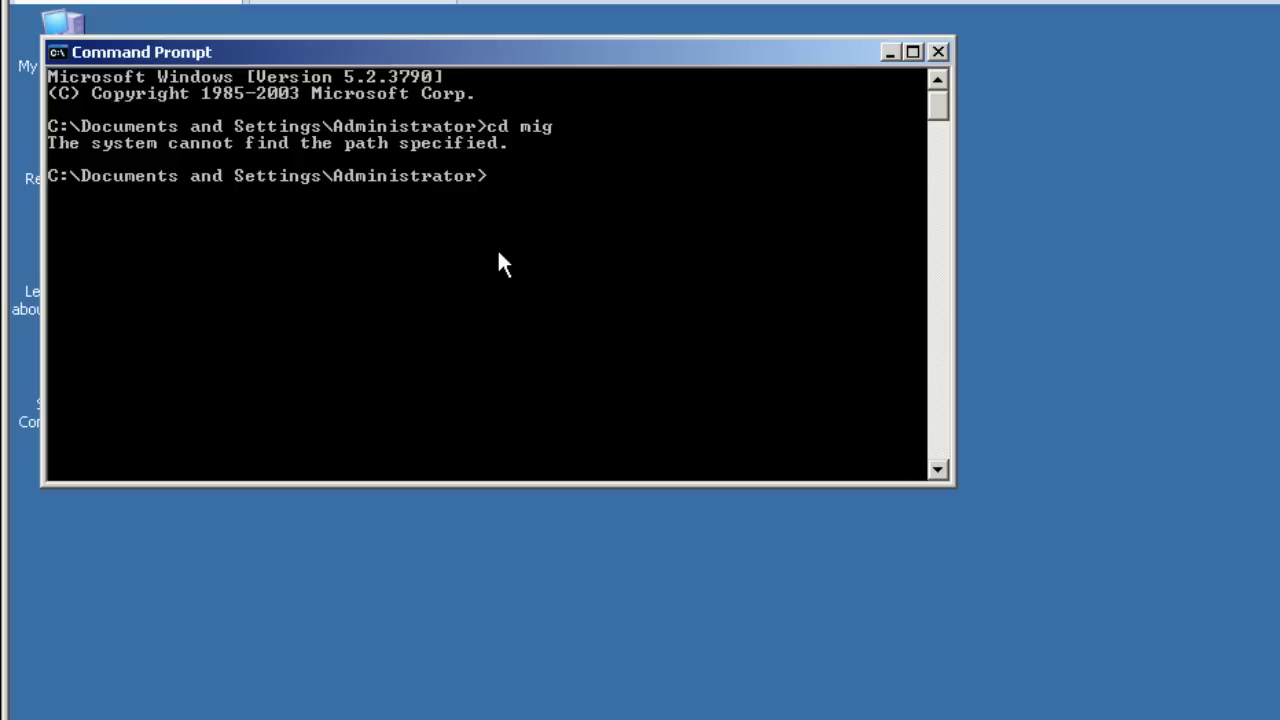
type("cd \\")
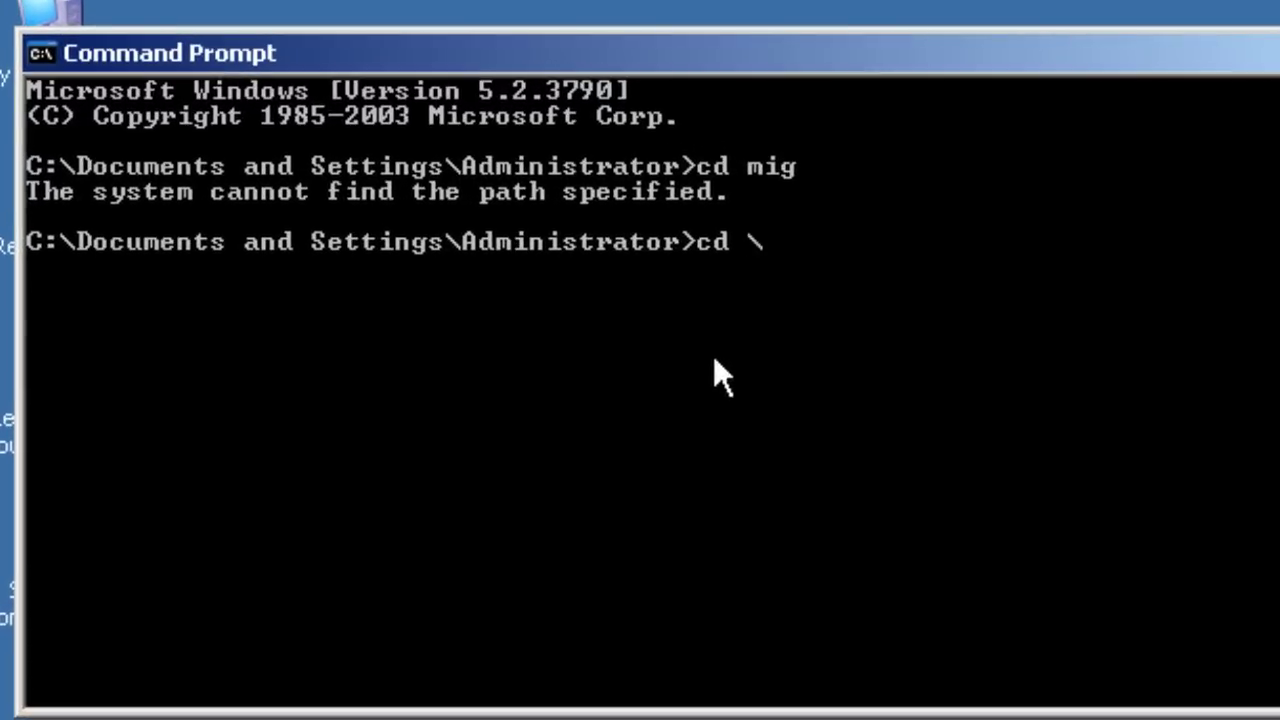
key("Return")
type("cls")
key("Return")
Step: Enter mig, list its contents, change into SMT_ws03_x86, and begin typing .\smigdeploy
type("c")
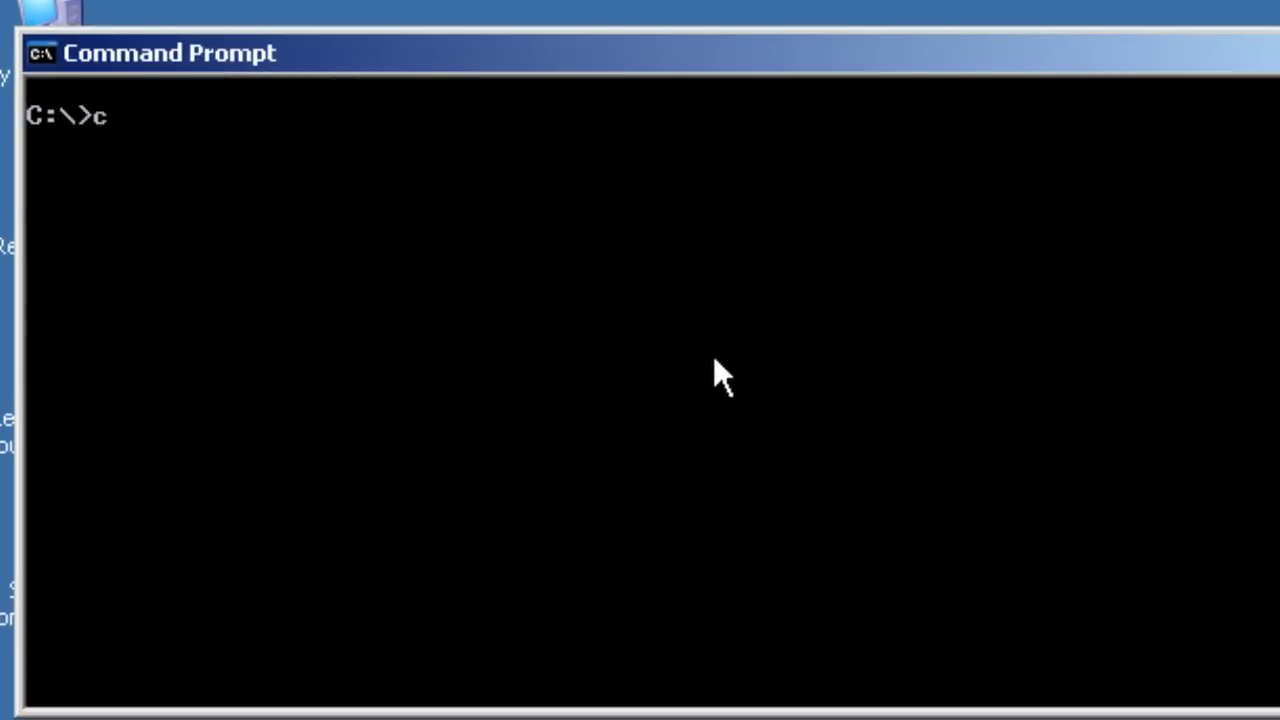
type("d mig")
key("Return")
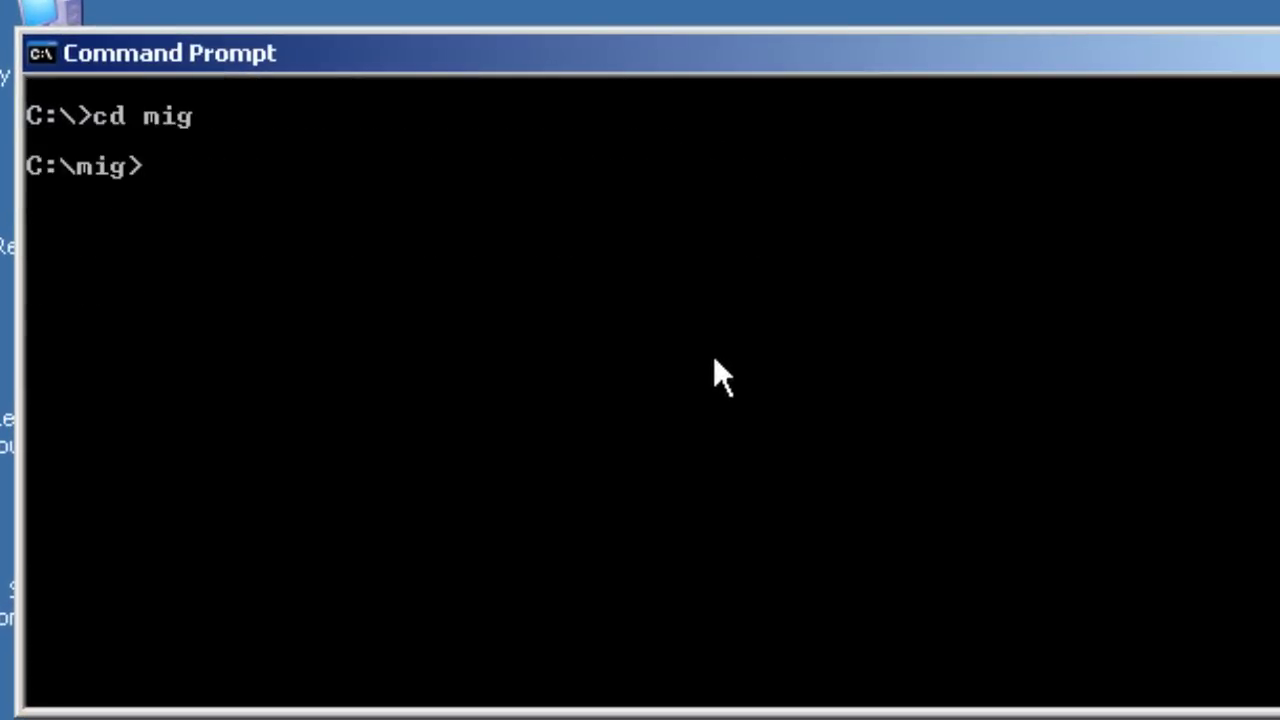
type("cls")
key("Return")
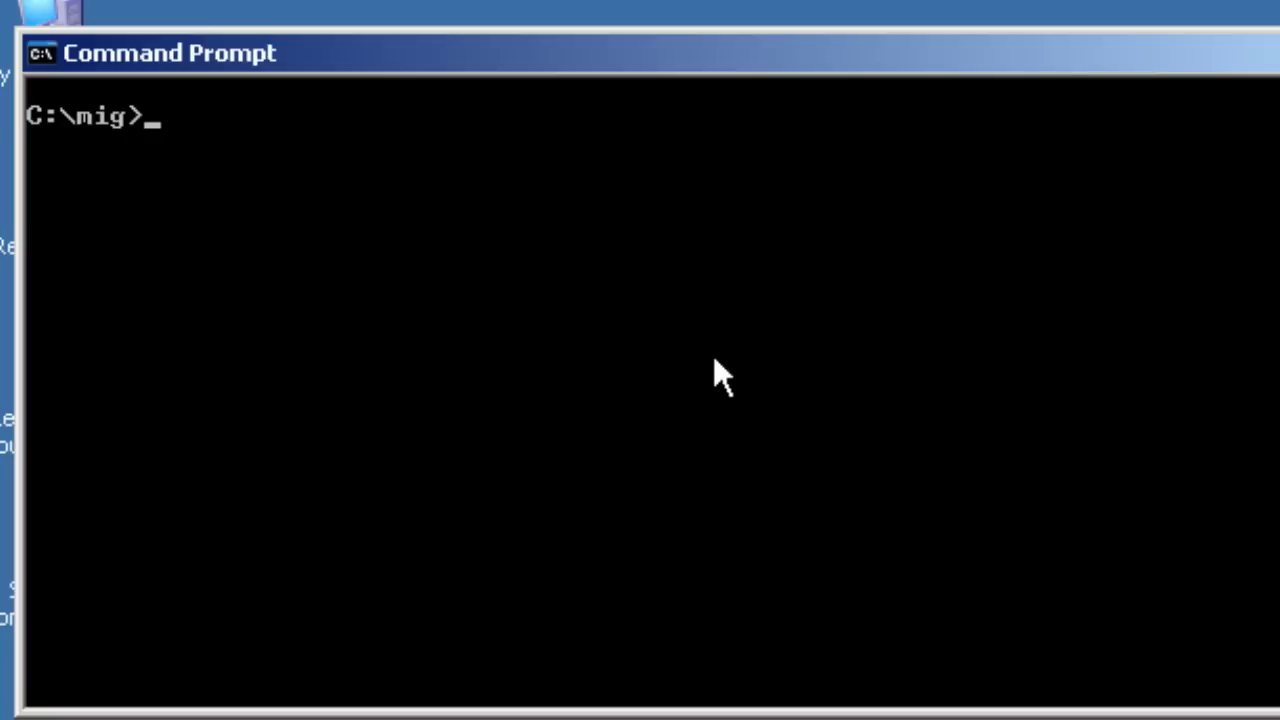
type("dir")
key("Return")
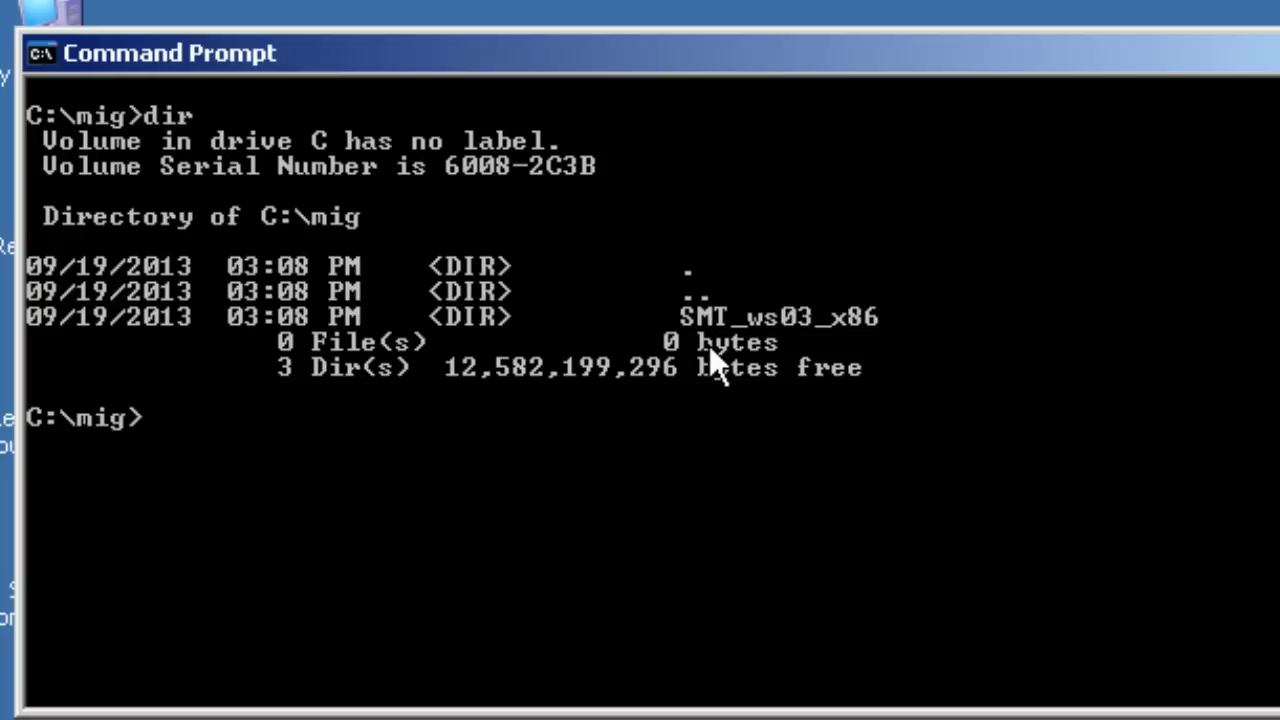
type("cd /sm")
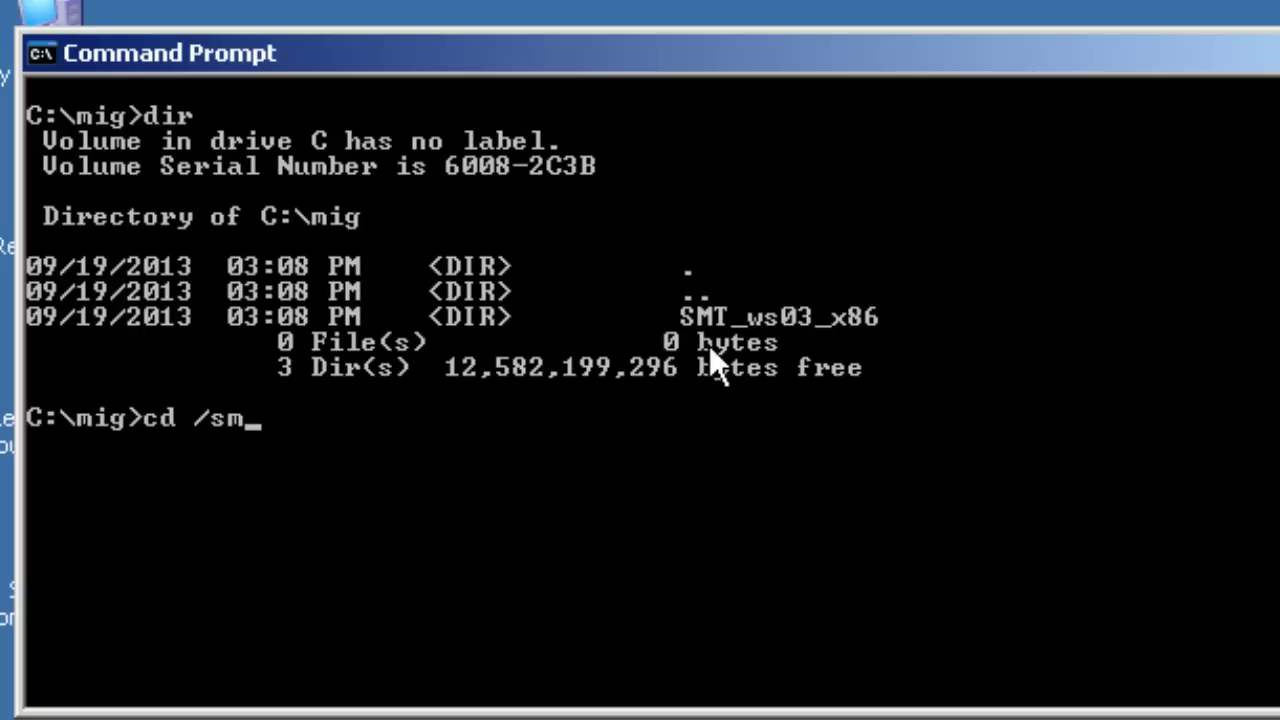
key("Tab")
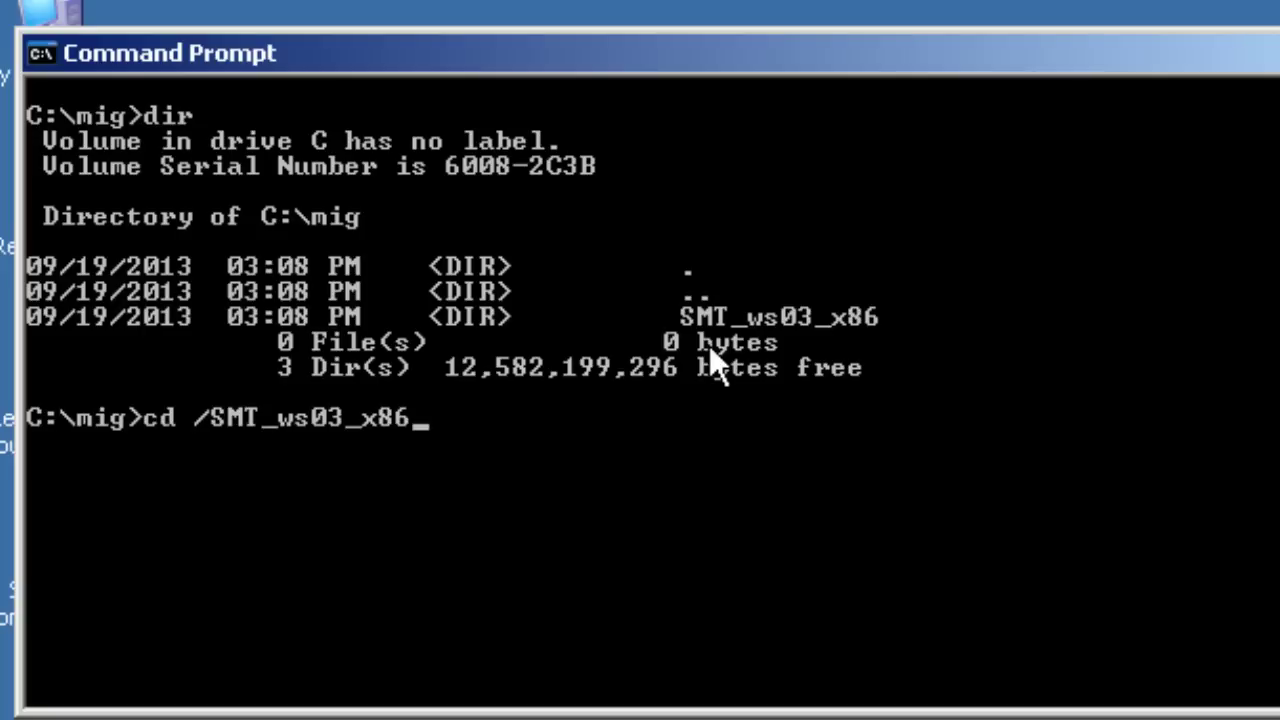
key("Return")
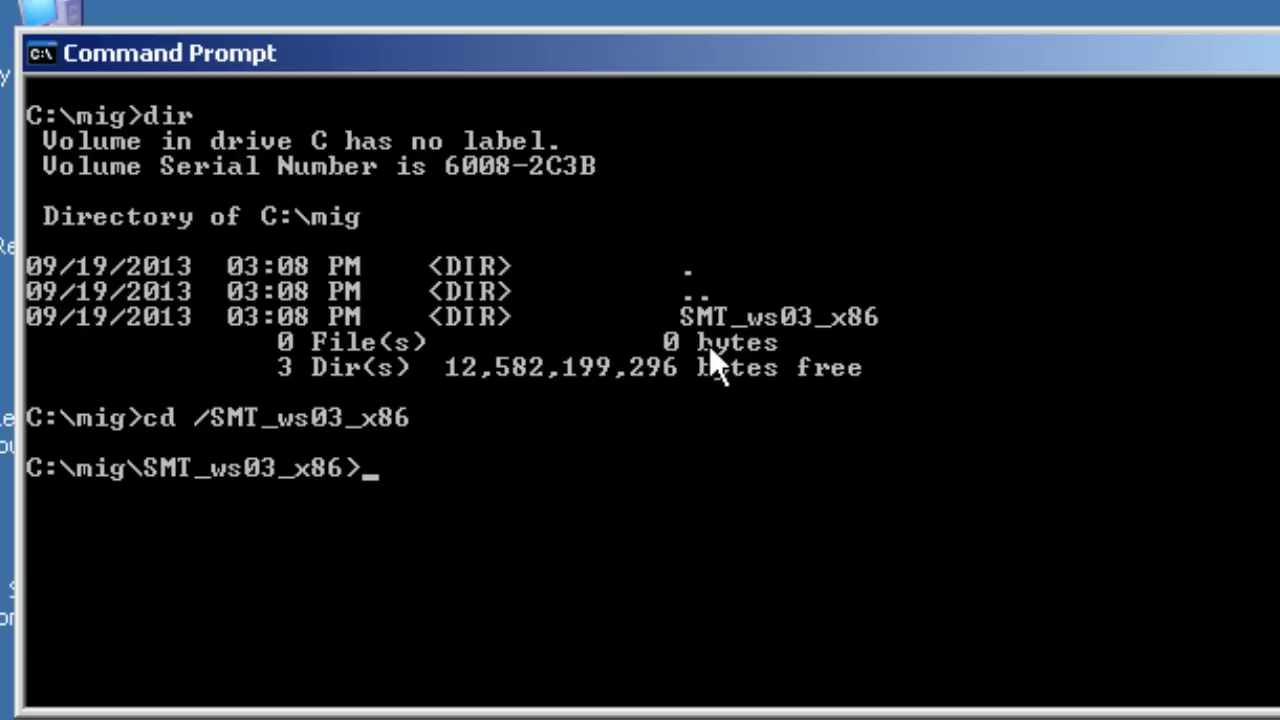
type(".\\smi")
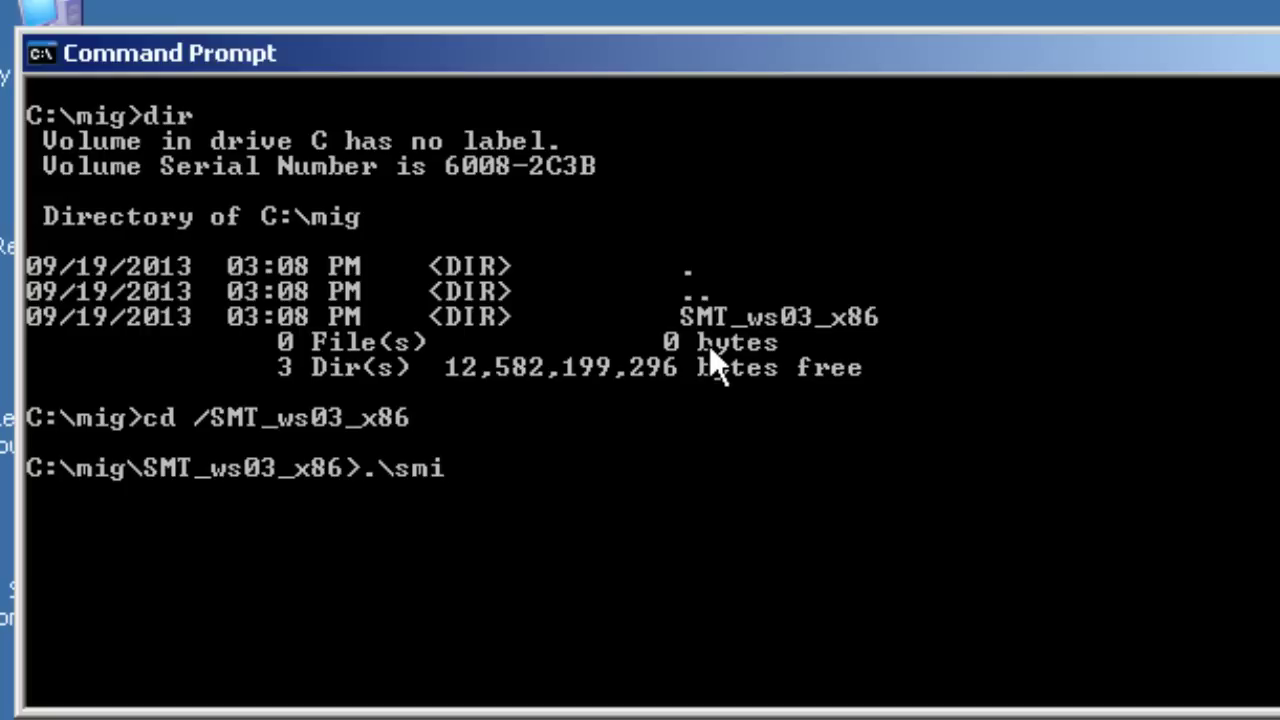
type("gdeploy")
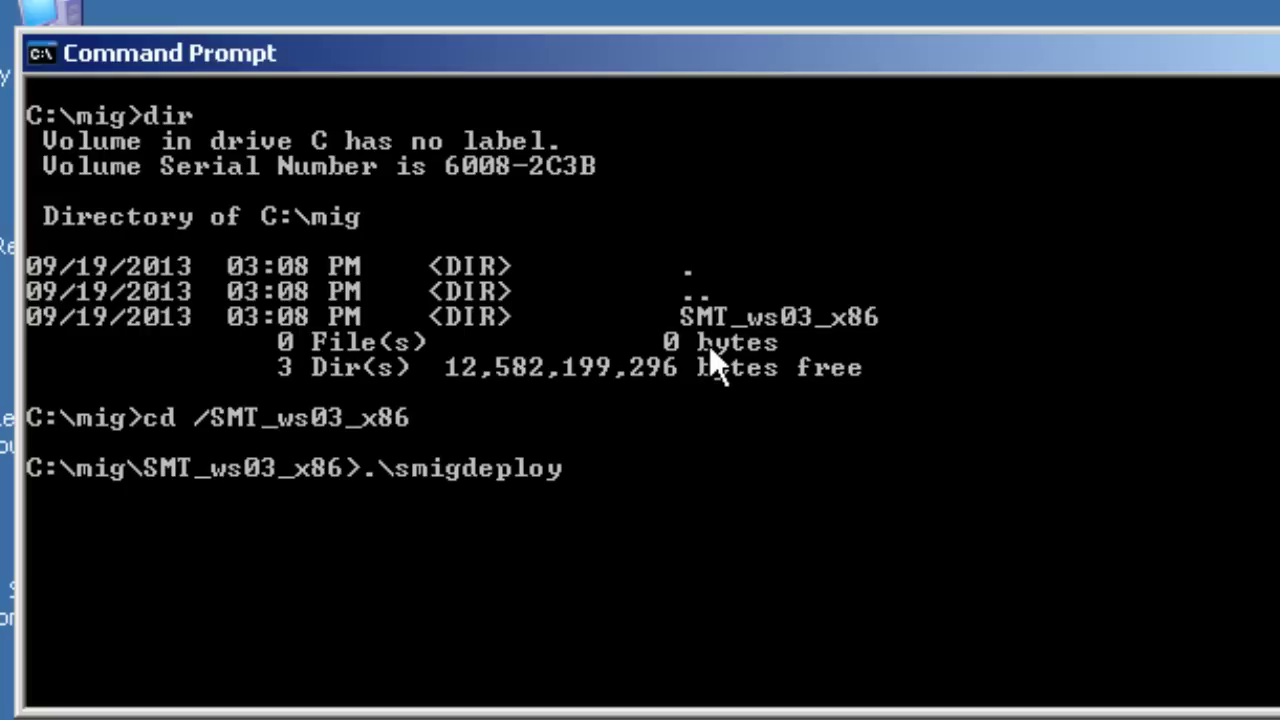
Step: Run .\smigdeploy in C:\mig\SMT_ws03_x86 to register the migration tools and open PowerShell
key("Return")
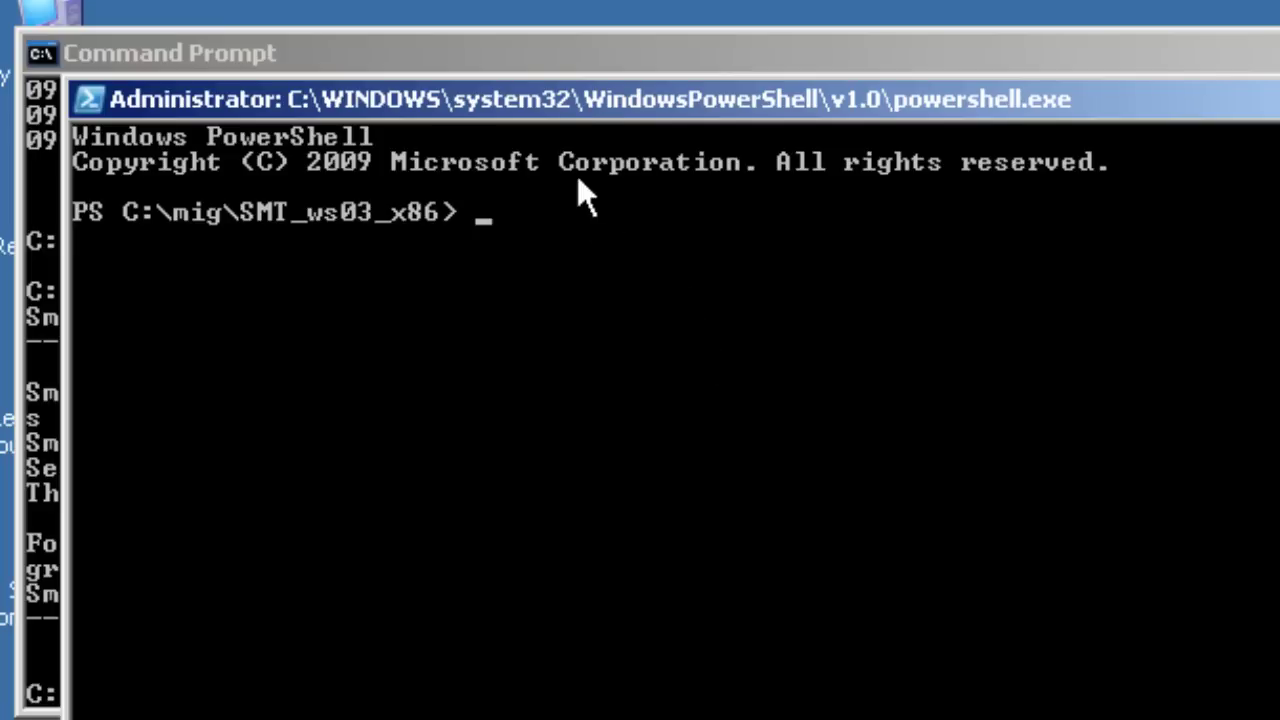
Step: Drag the PowerShell window to the bottom right to reveal the registration-complete messages
left_click_drag(587, 96, 839, 492)
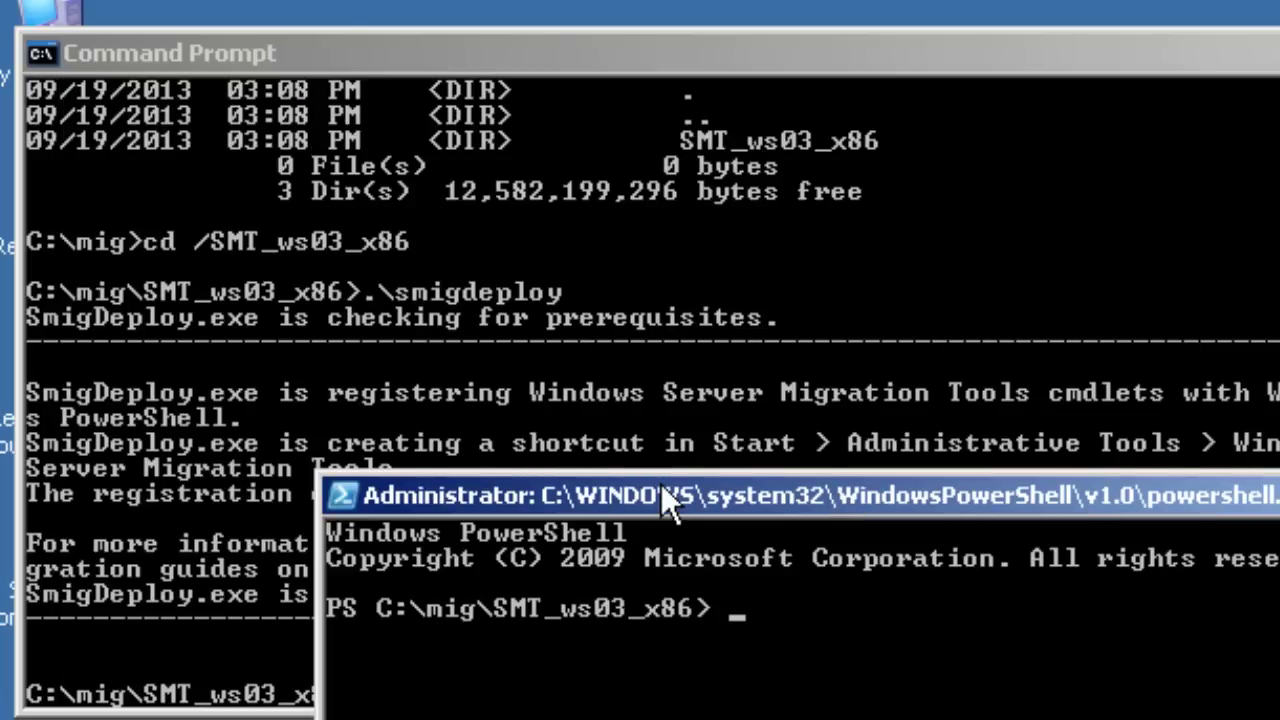
left_click_drag(674, 503, 1036, 688)
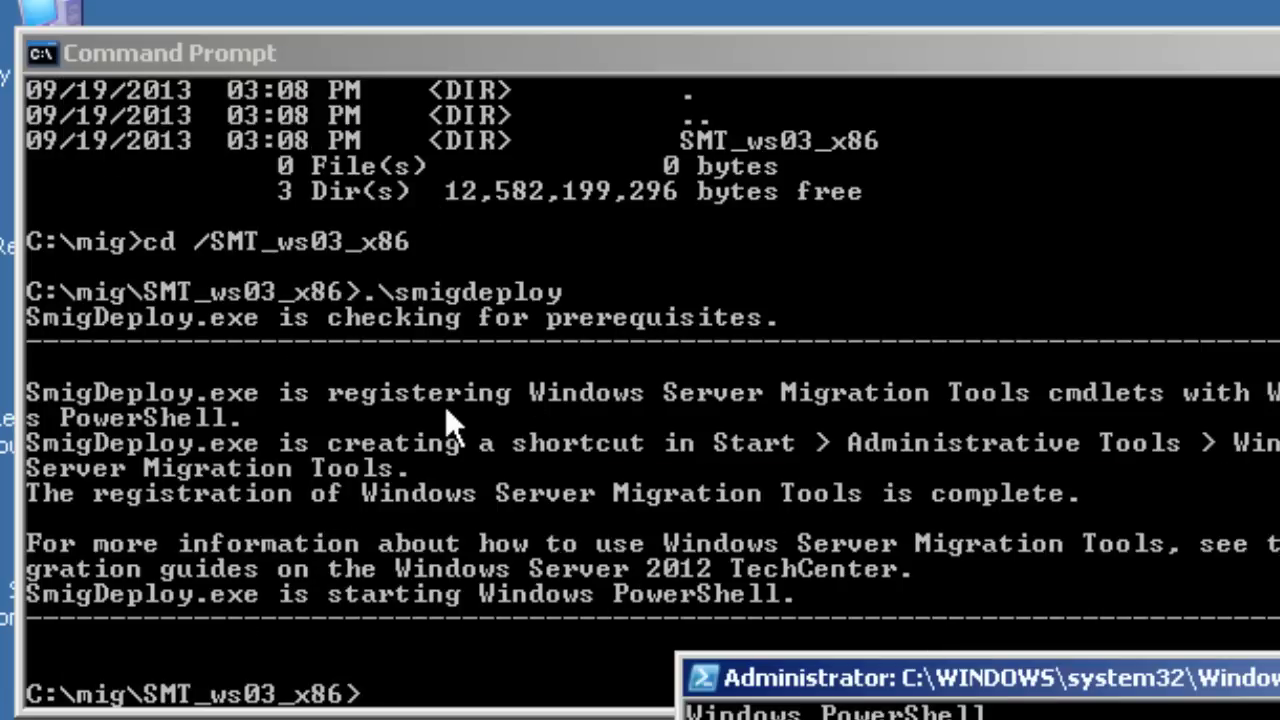